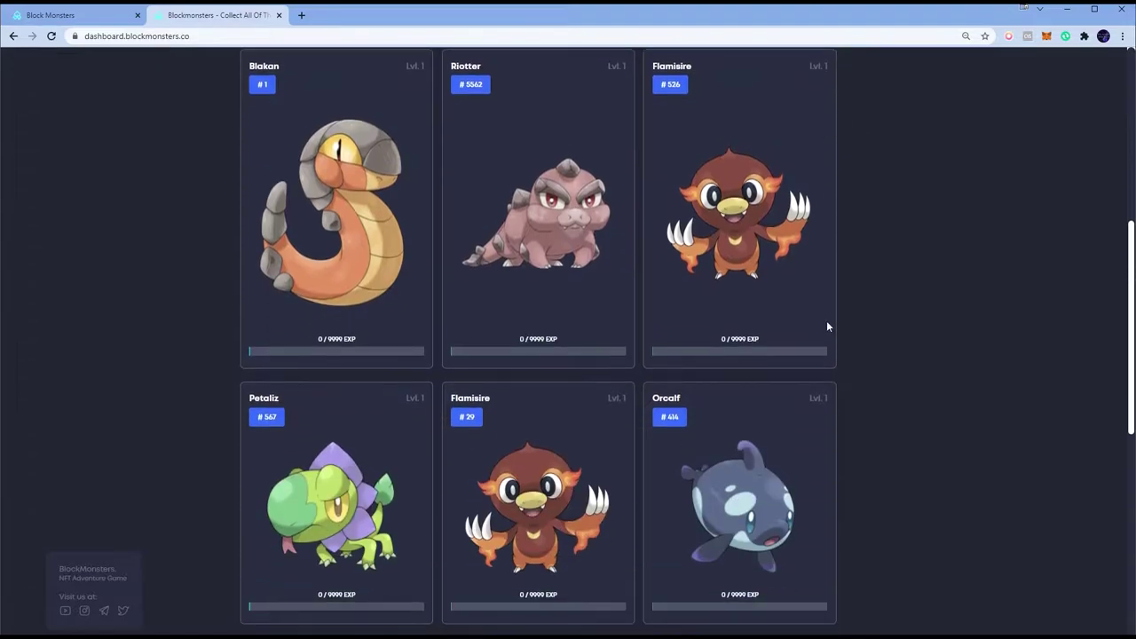
Step: Browse the Block Monsters dashboard and bring up the Lootex Block Monsters store page
scroll(831, 320, up, 3)
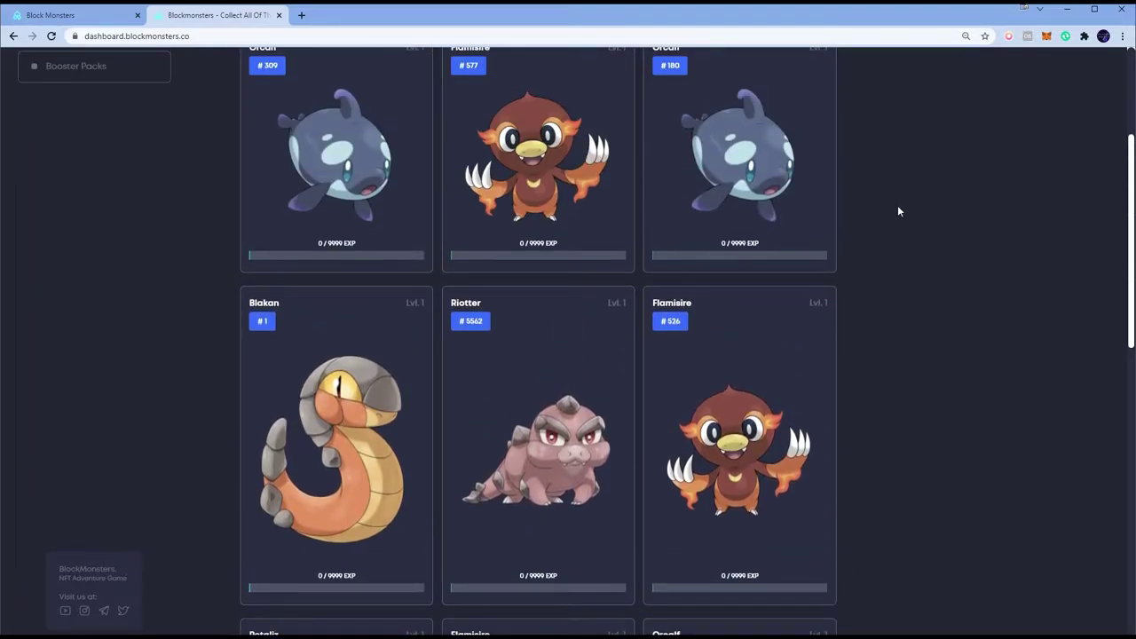
scroll(894, 274, up, 3)
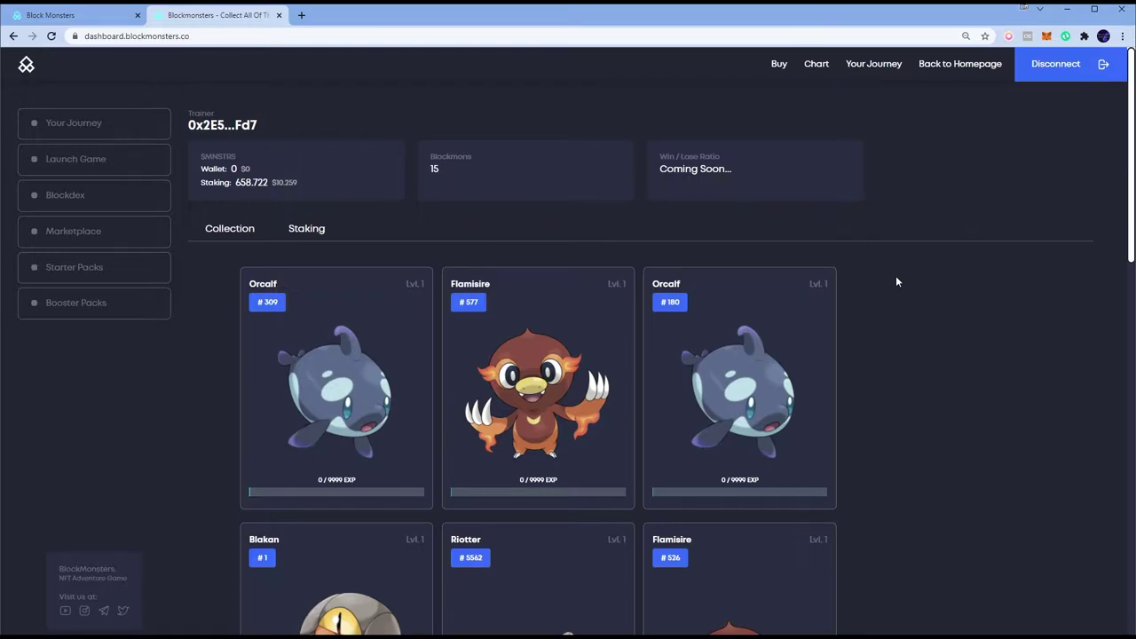
scroll(878, 301, down, 1)
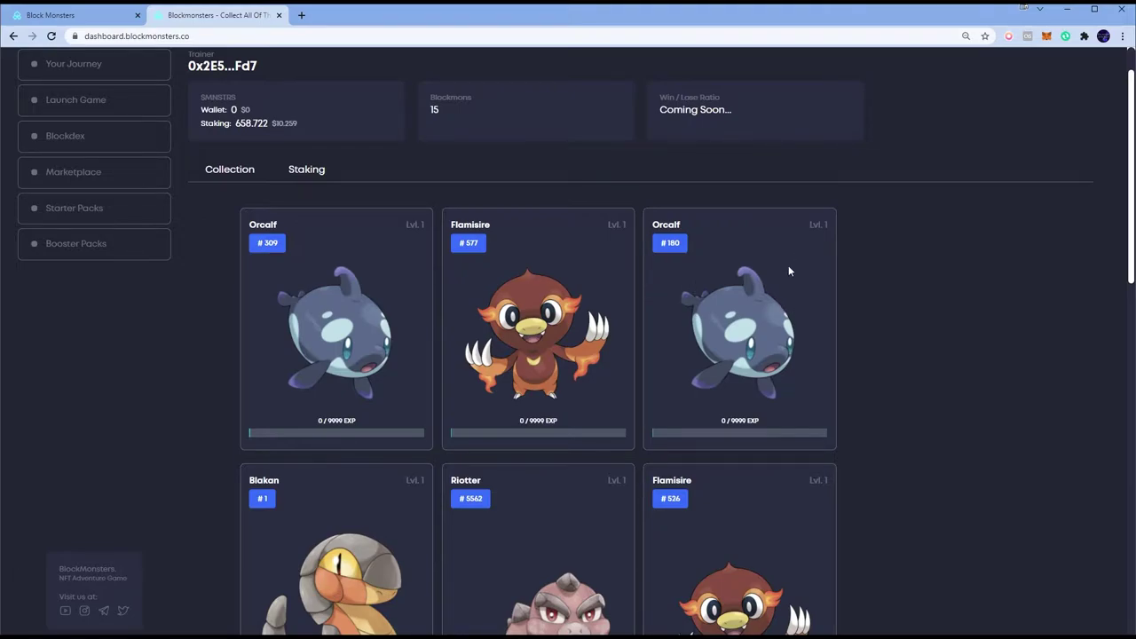
scroll(788, 285, up, 1)
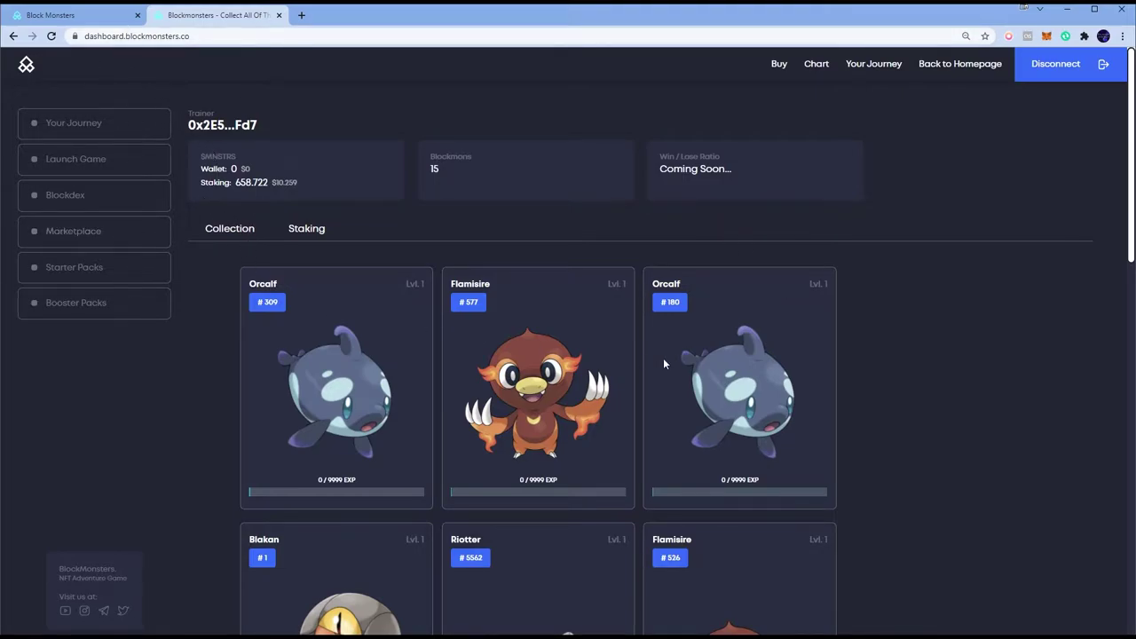
scroll(752, 353, down, 4)
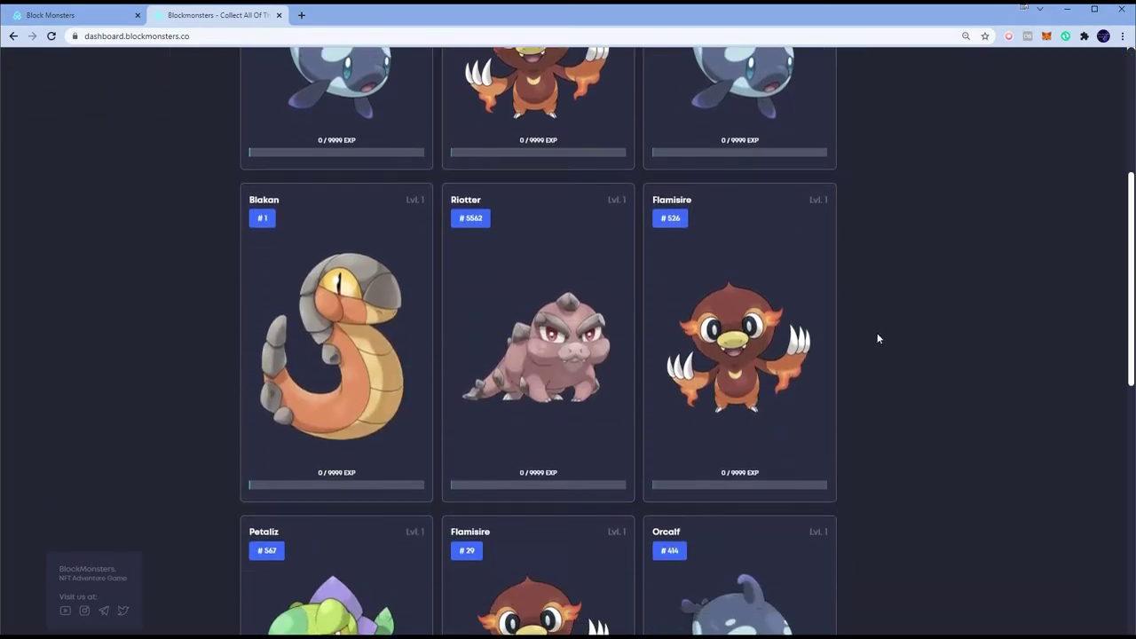
scroll(619, 335, up, 4)
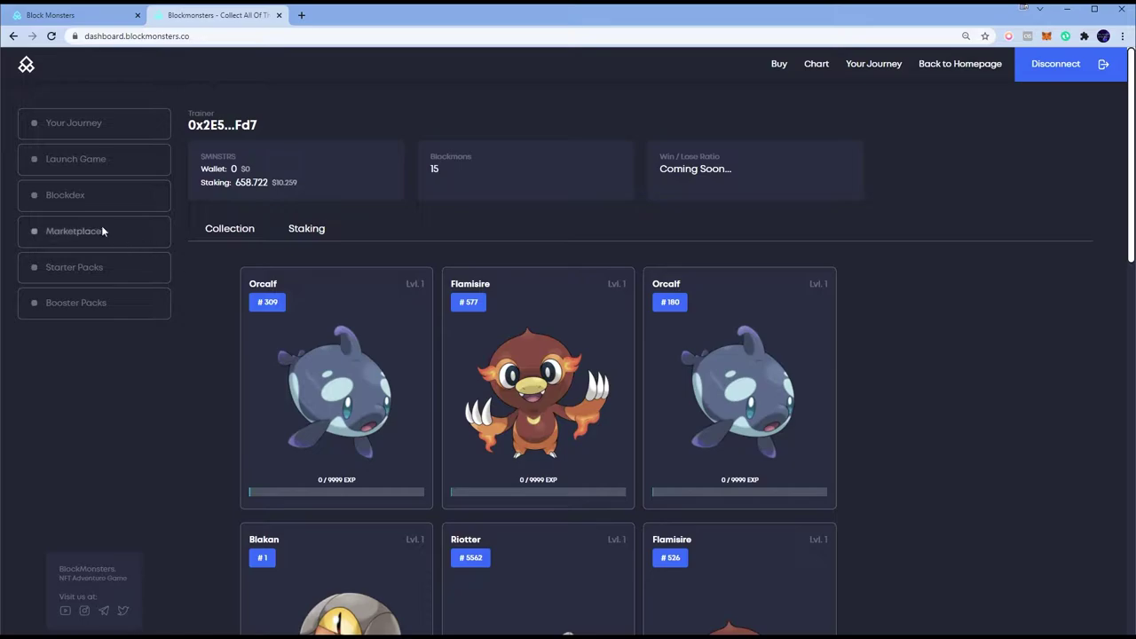
click(75, 231)
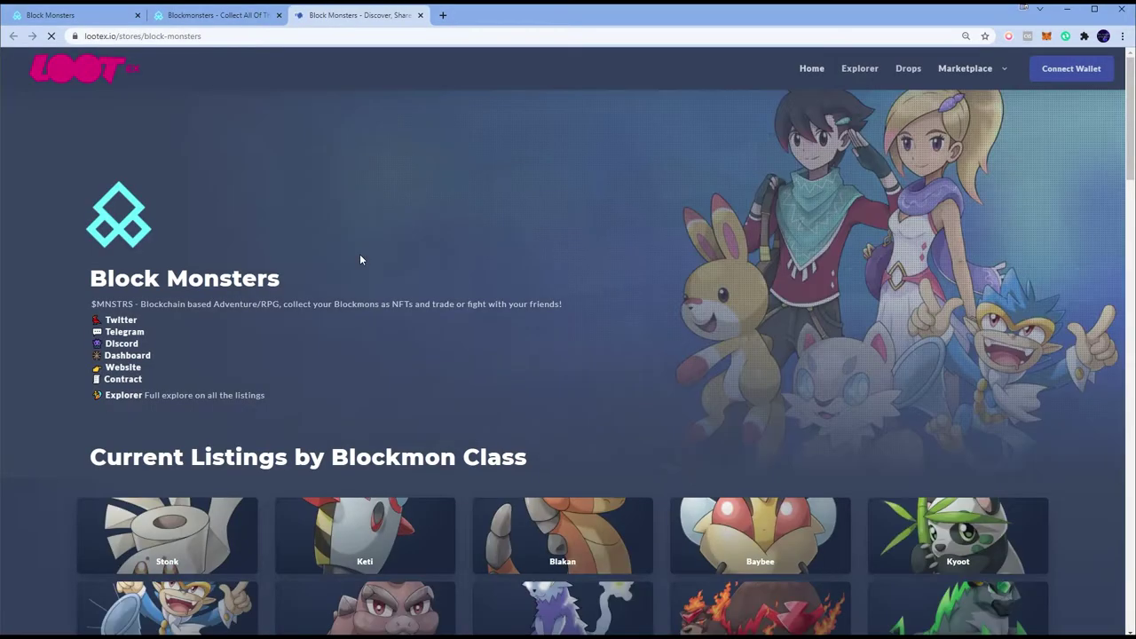
click(222, 15)
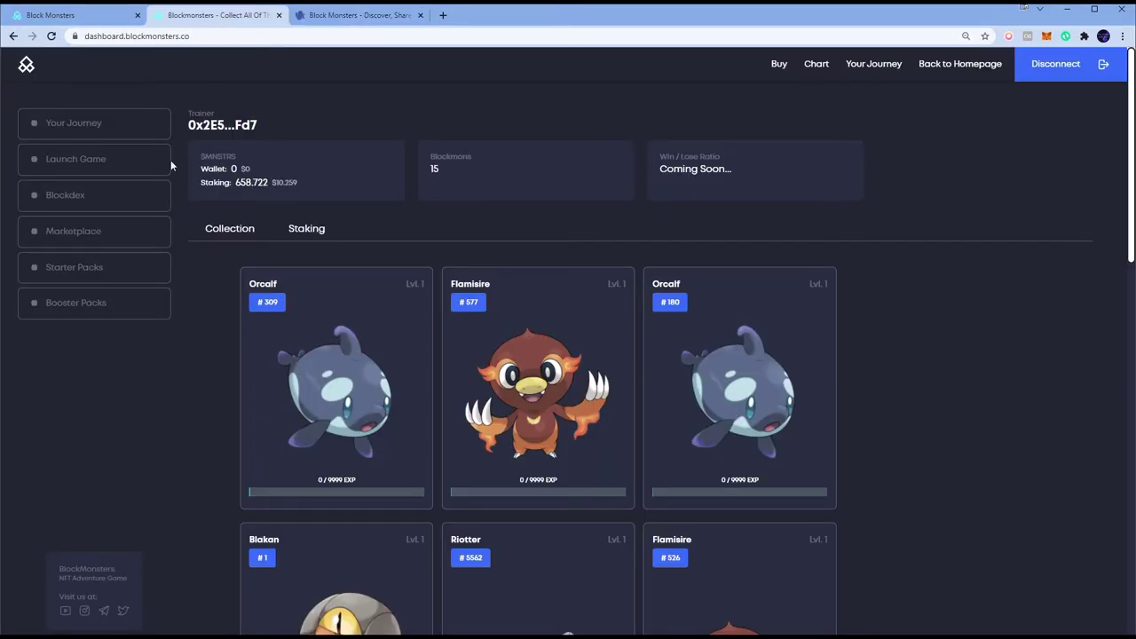
click(371, 17)
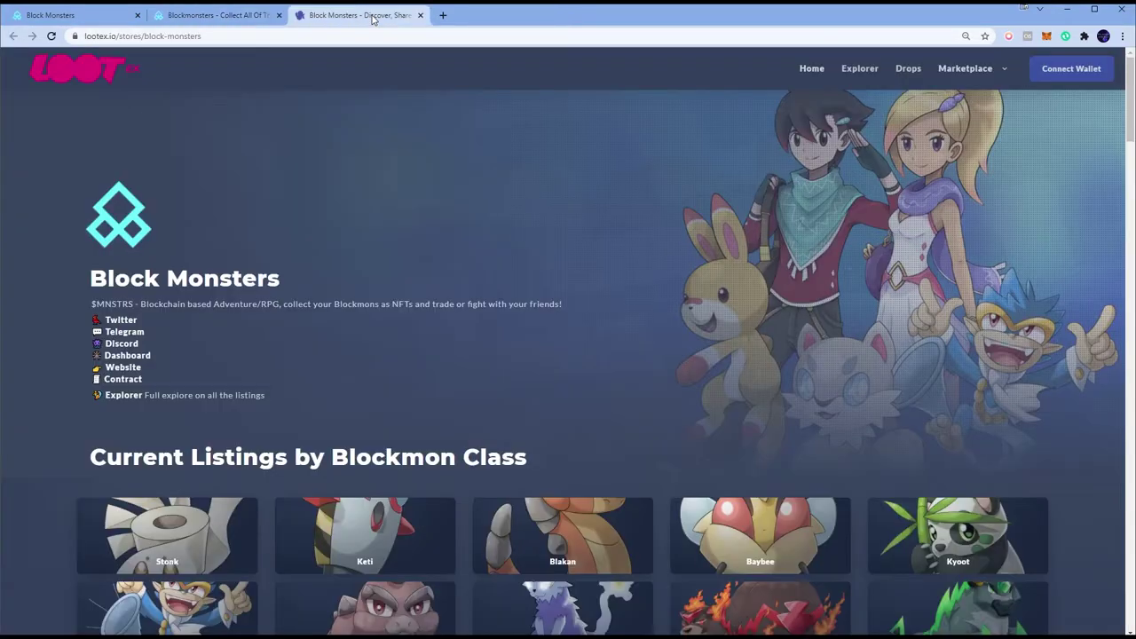
Step: Connect the MetaMask wallet to Lootex and open the Vault of owned assets
click(1070, 68)
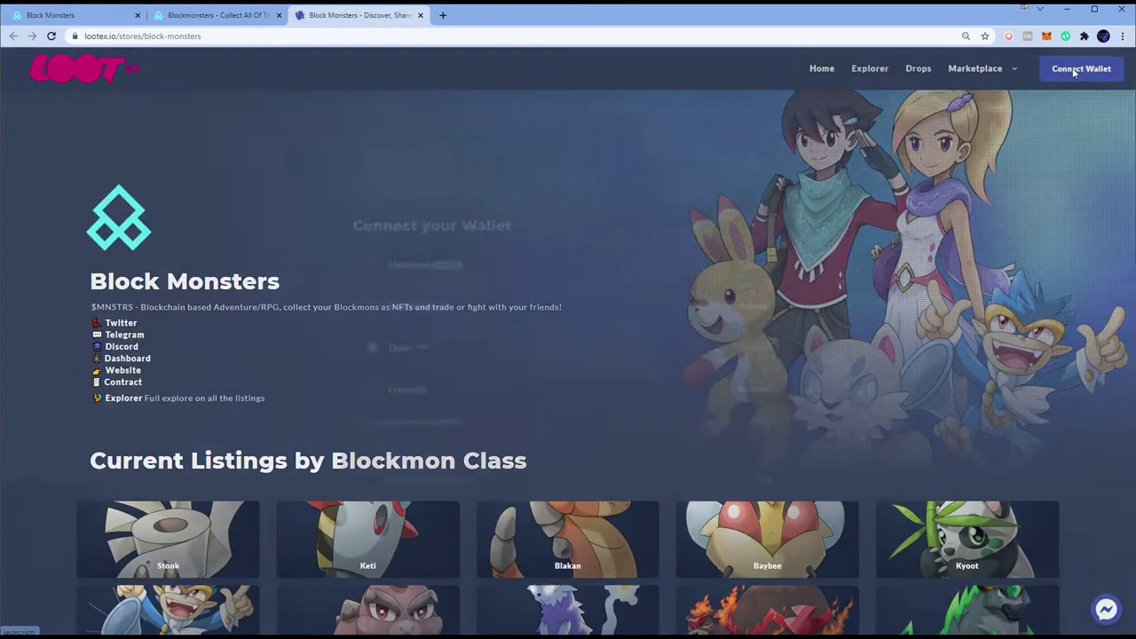
click(507, 248)
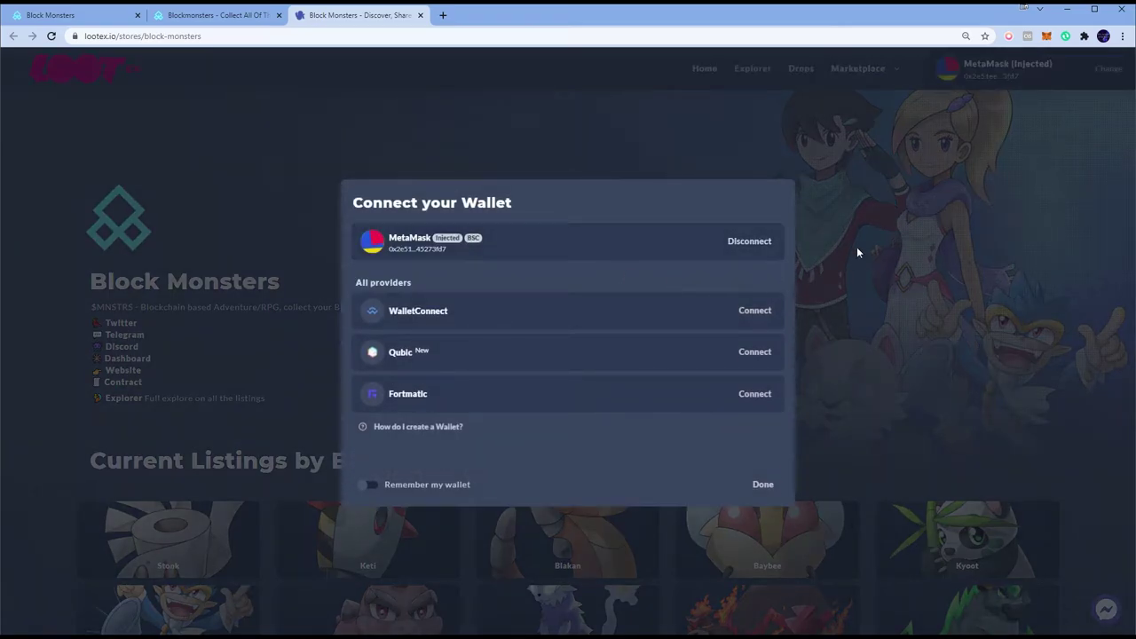
click(856, 247)
click(998, 76)
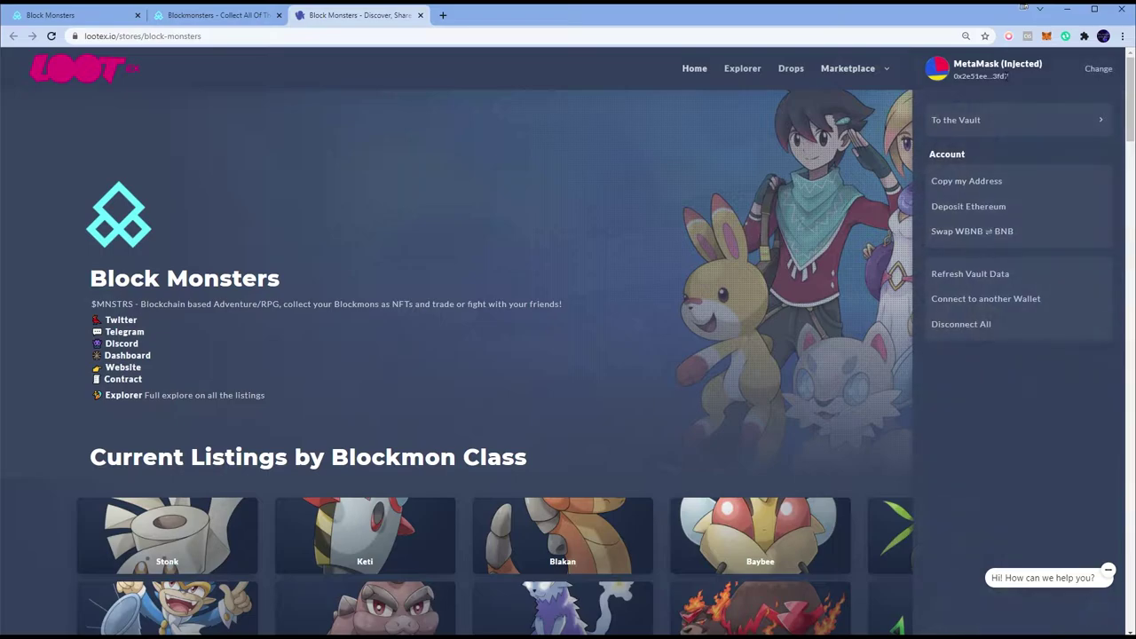
click(997, 124)
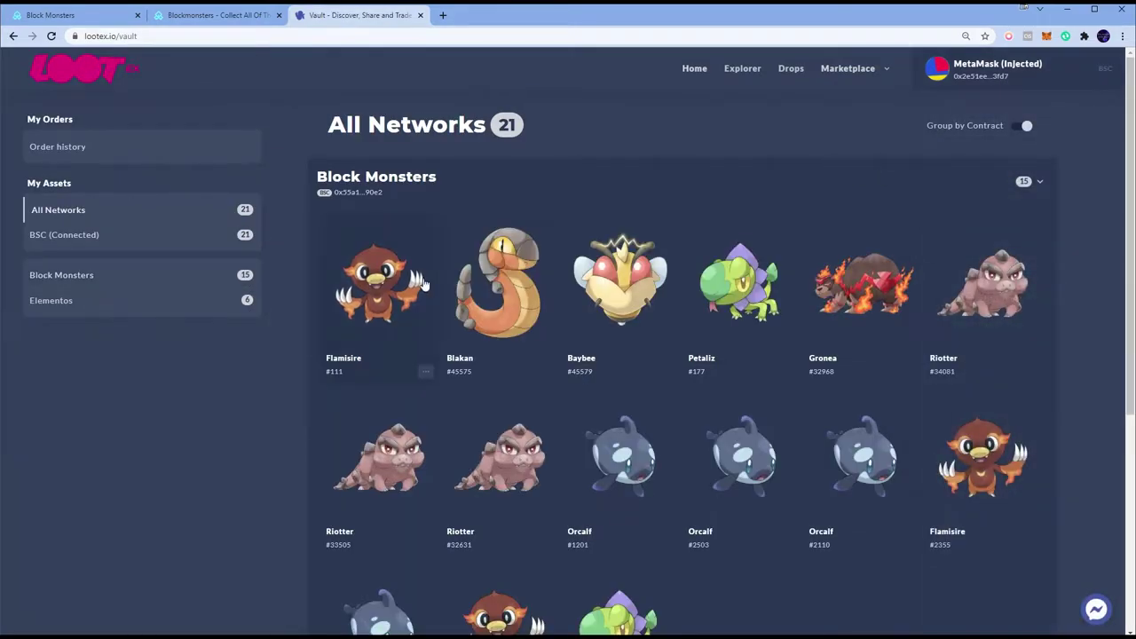
Step: Scroll through the vault grid and preview one Riotter's details before closing them
scroll(770, 236, down, 1)
scroll(771, 236, down, 3)
scroll(763, 242, up, 4)
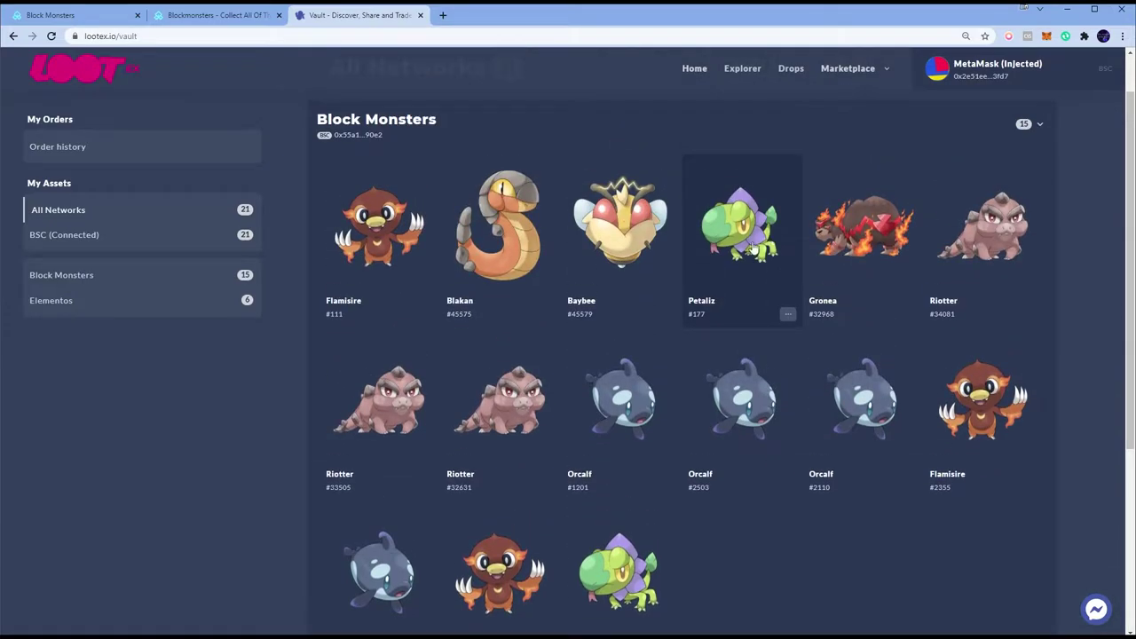
scroll(752, 249, down, 1)
scroll(750, 117, up, 2)
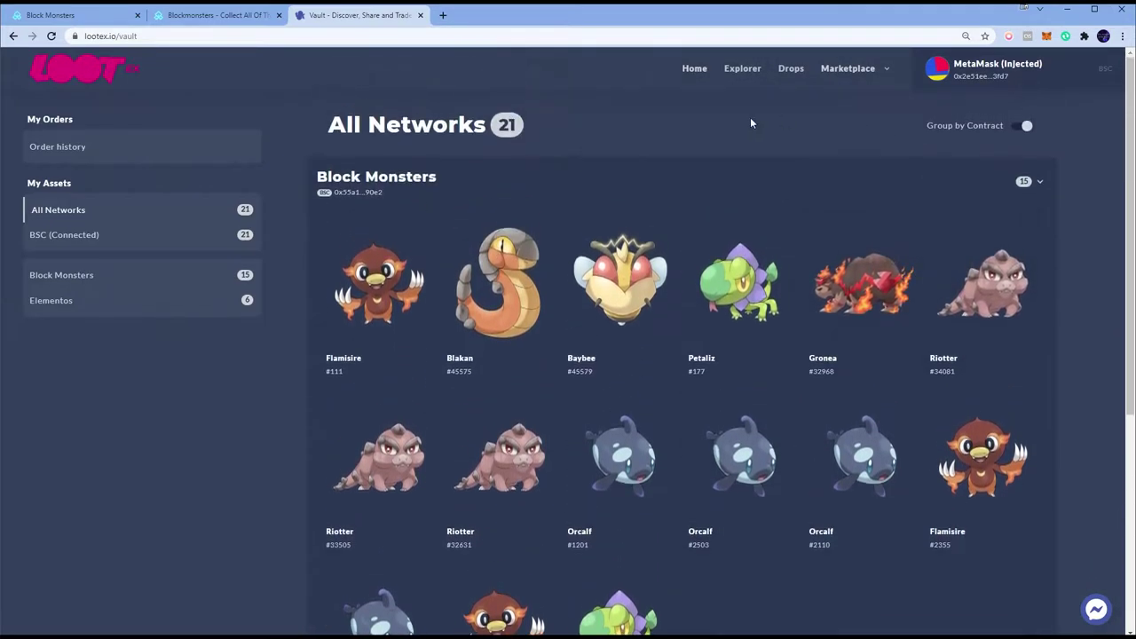
scroll(820, 256, down, 1)
scroll(771, 249, up, 1)
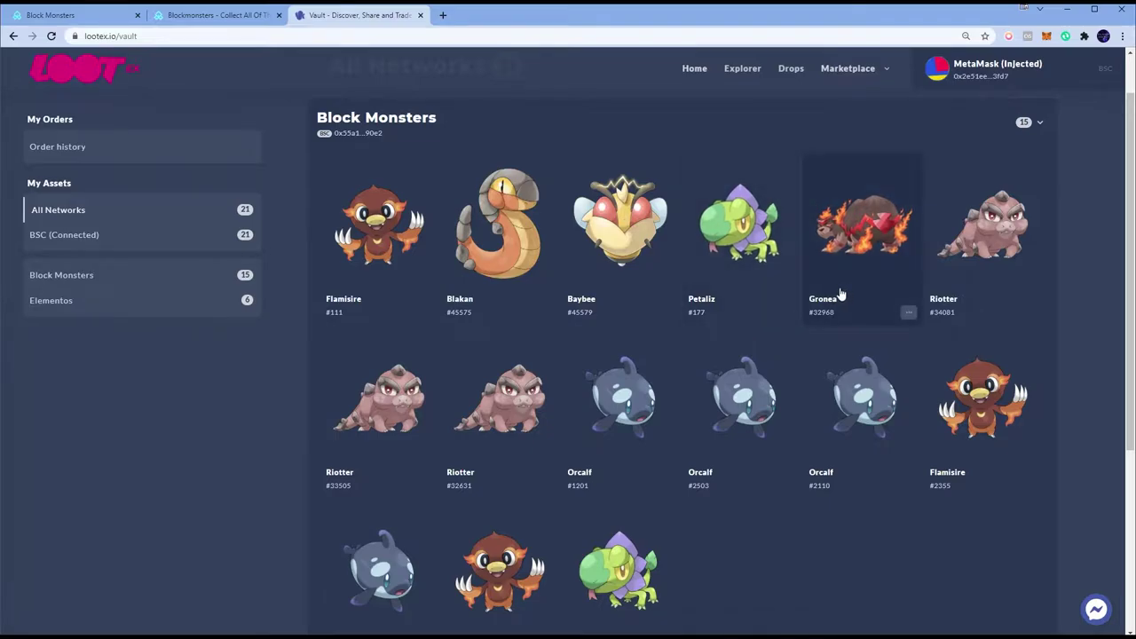
click(383, 423)
scroll(641, 398, down, 2)
scroll(643, 398, up, 2)
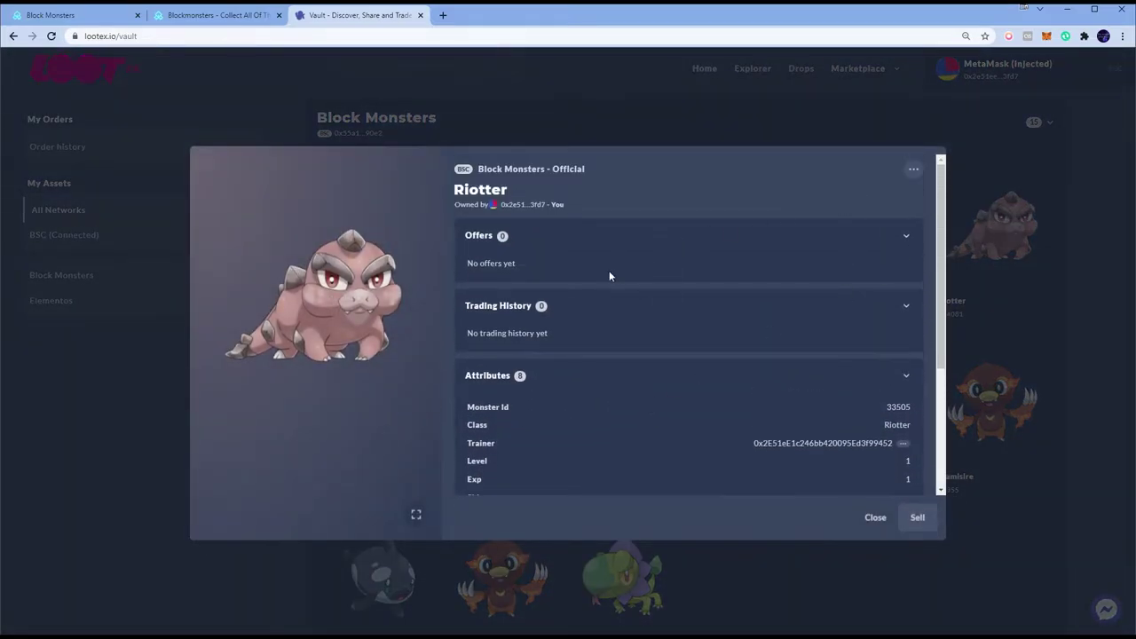
click(179, 538)
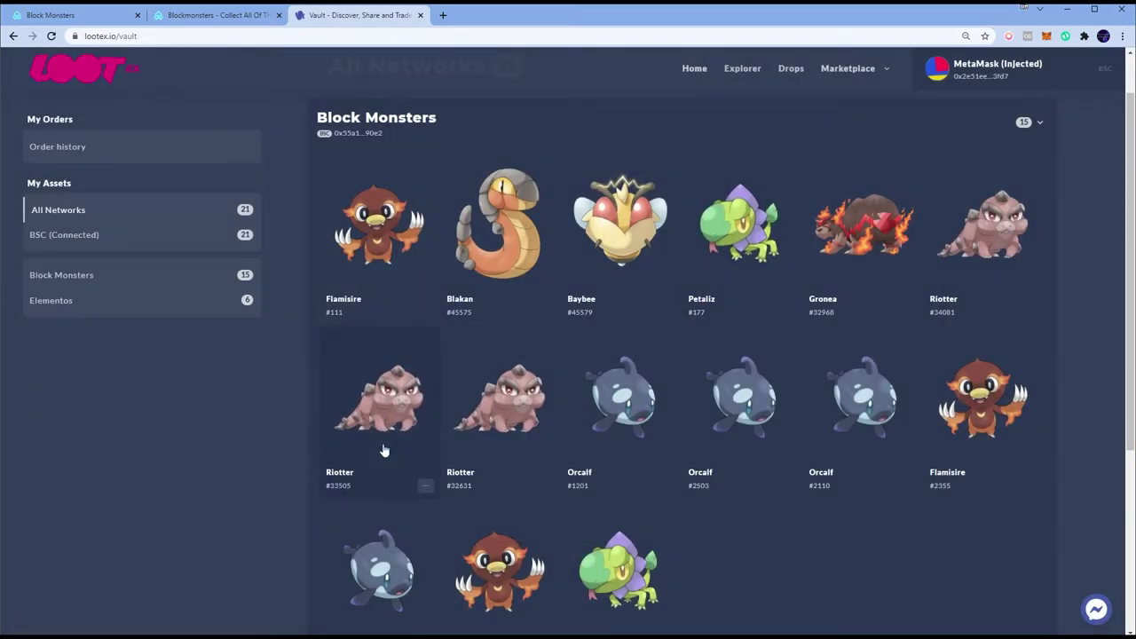
Step: Open Riotter #33505's details, check the wallet summary, and show the item's actions menu
click(384, 414)
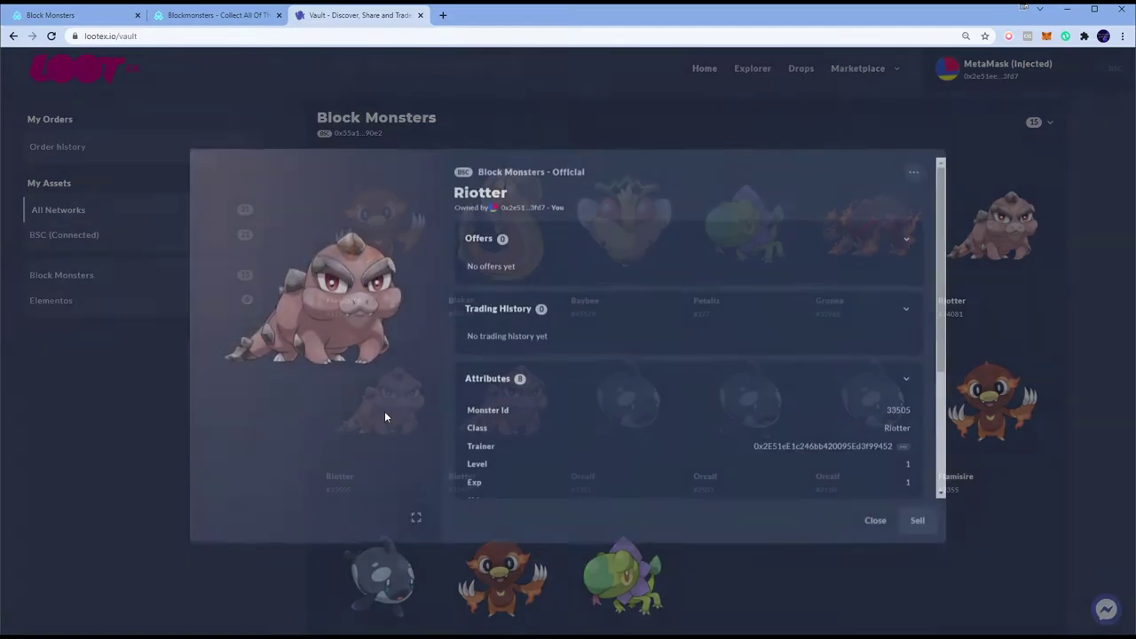
click(1044, 36)
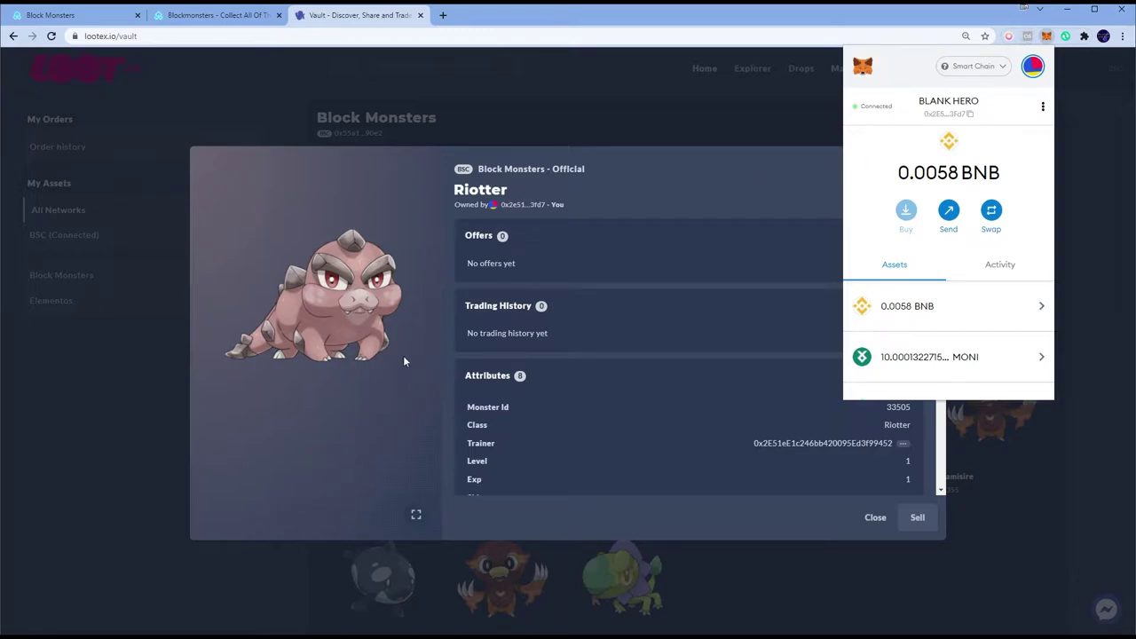
click(761, 251)
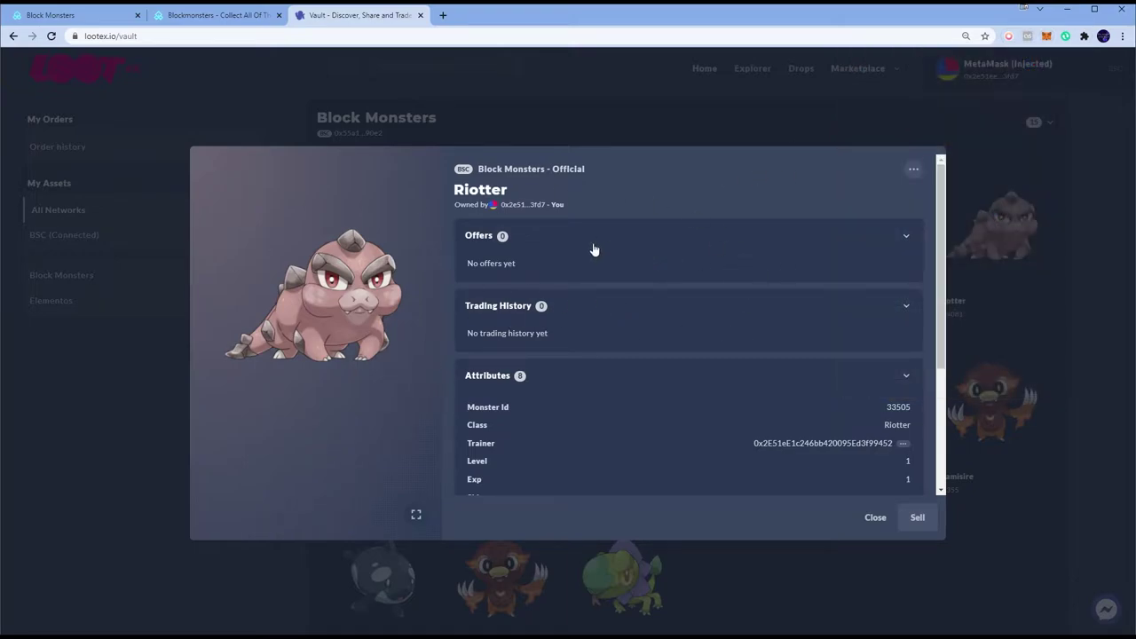
click(913, 169)
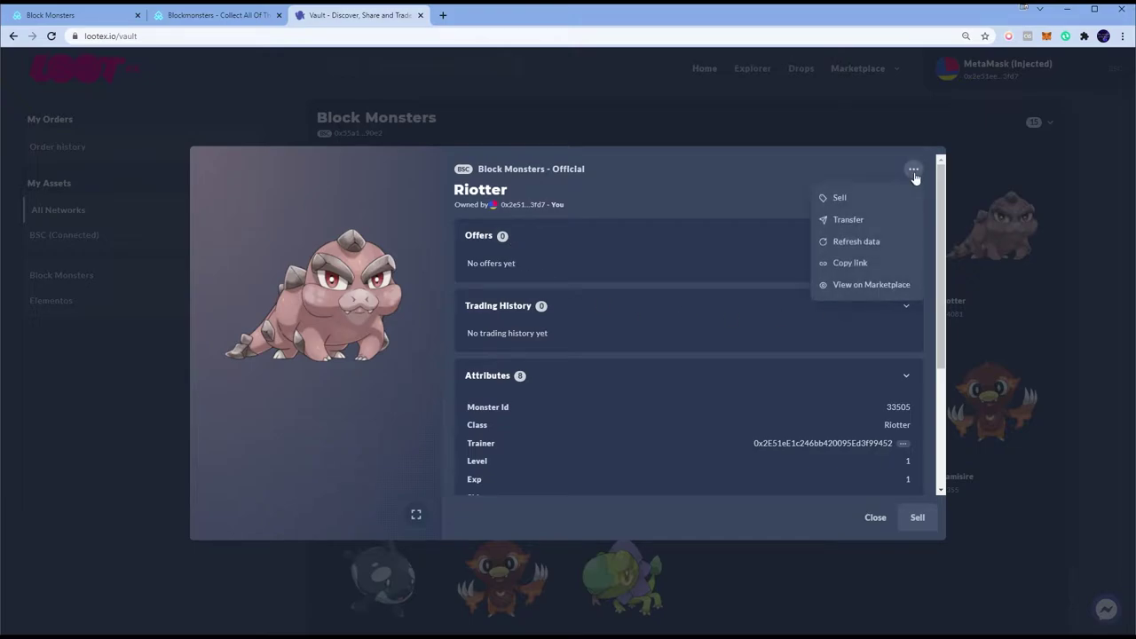
Step: Start the Riotter transfer and paste the second wallet's copied address as recipient
click(847, 219)
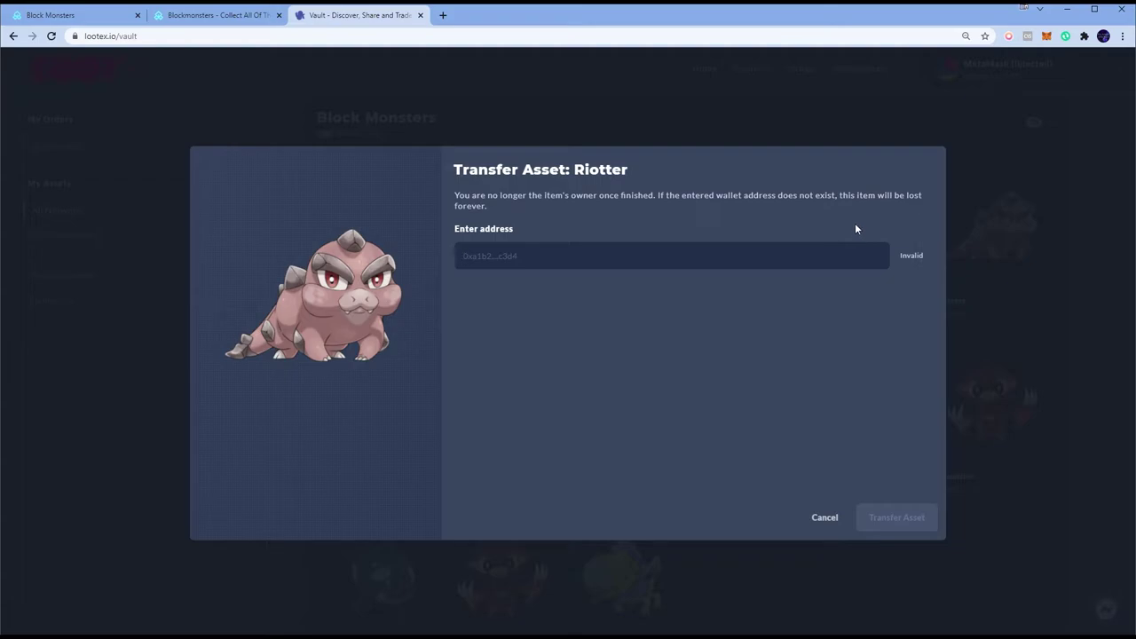
key(alt+Tab)
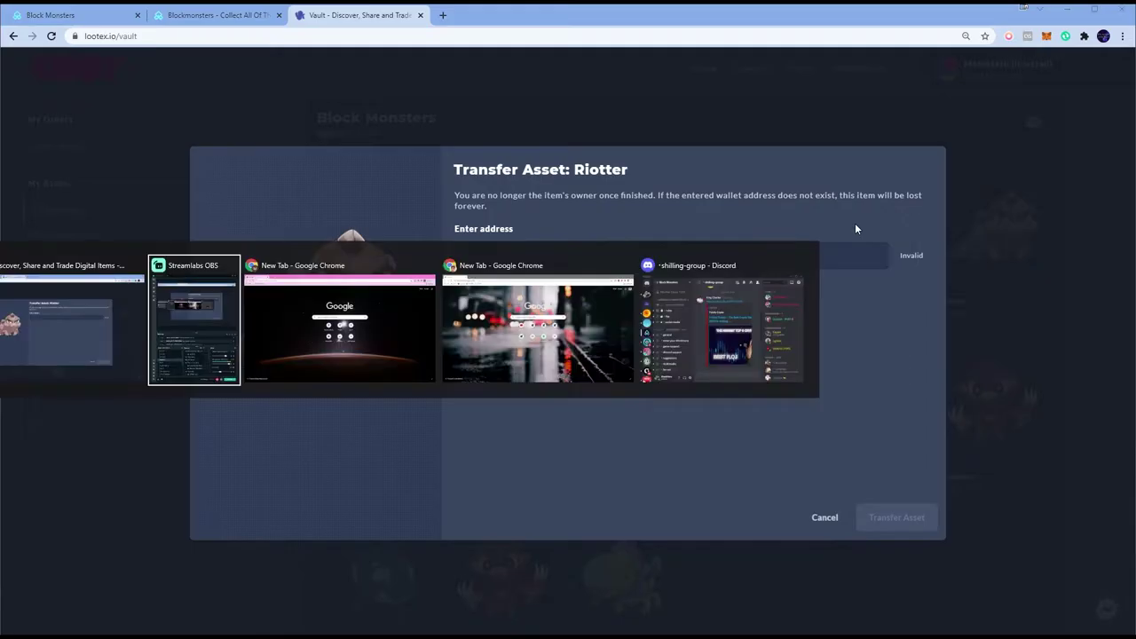
click(1034, 35)
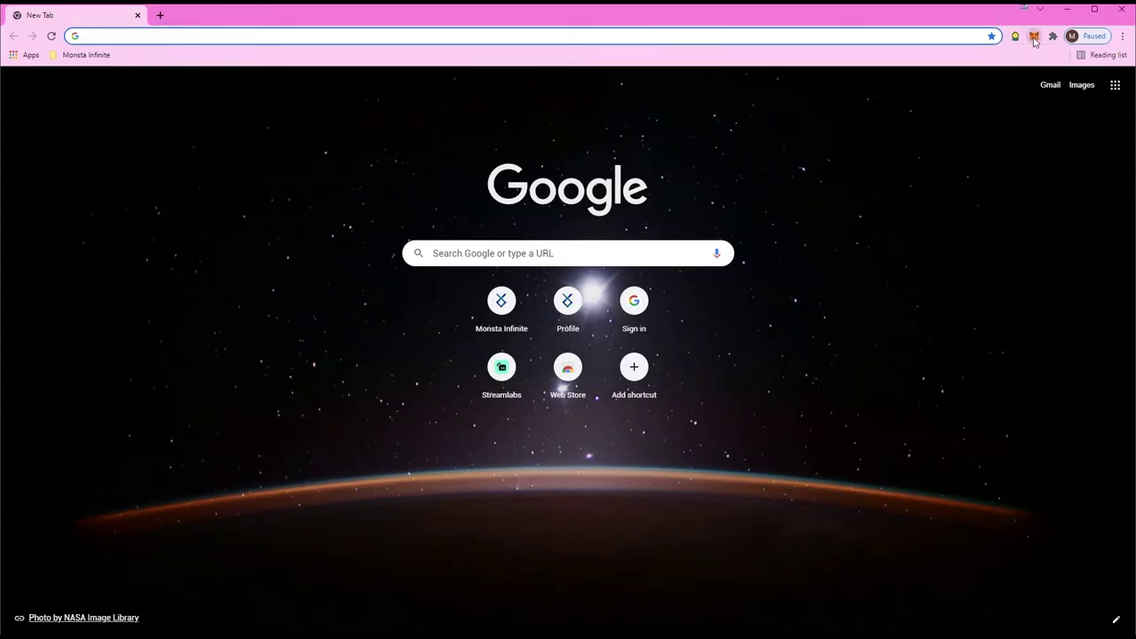
click(1015, 87)
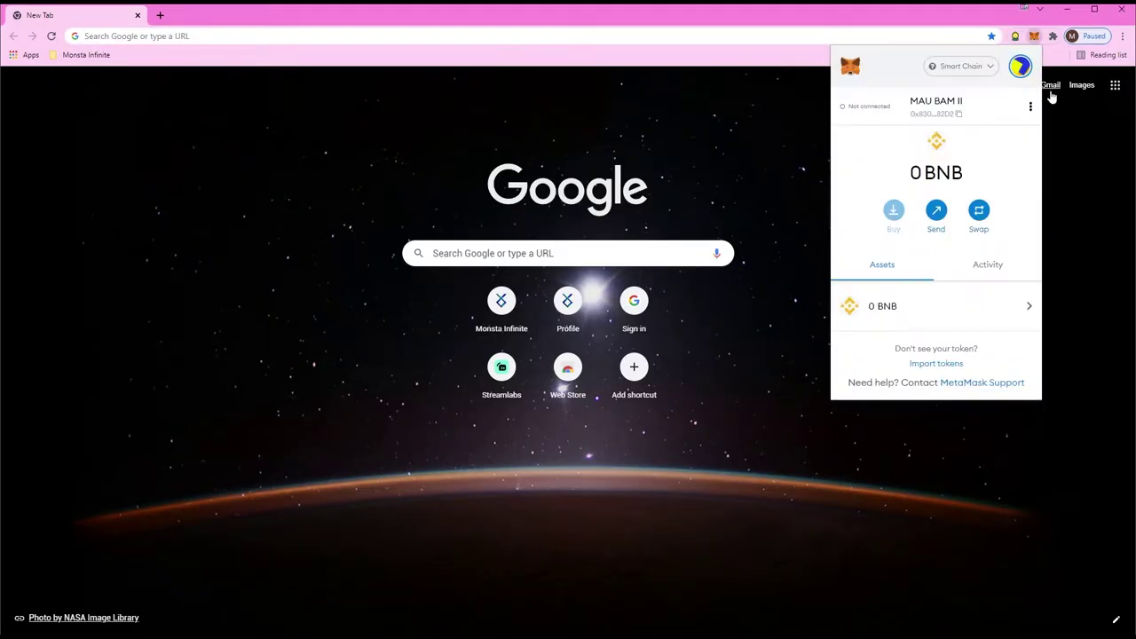
click(943, 106)
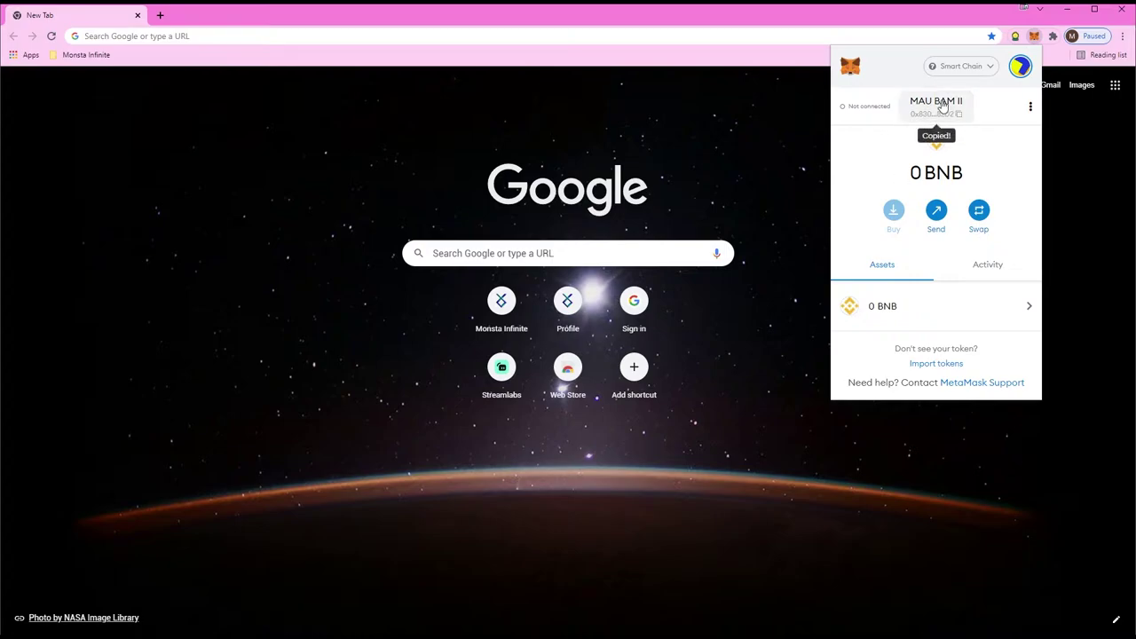
key(alt+Tab)
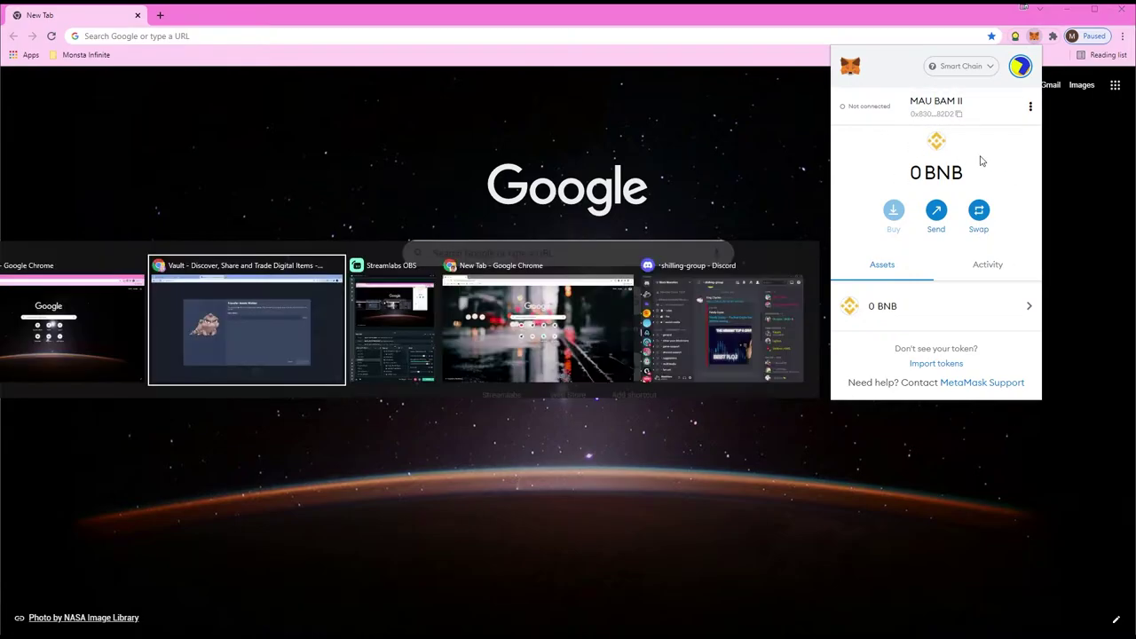
click(647, 260)
key(ctrl+v)
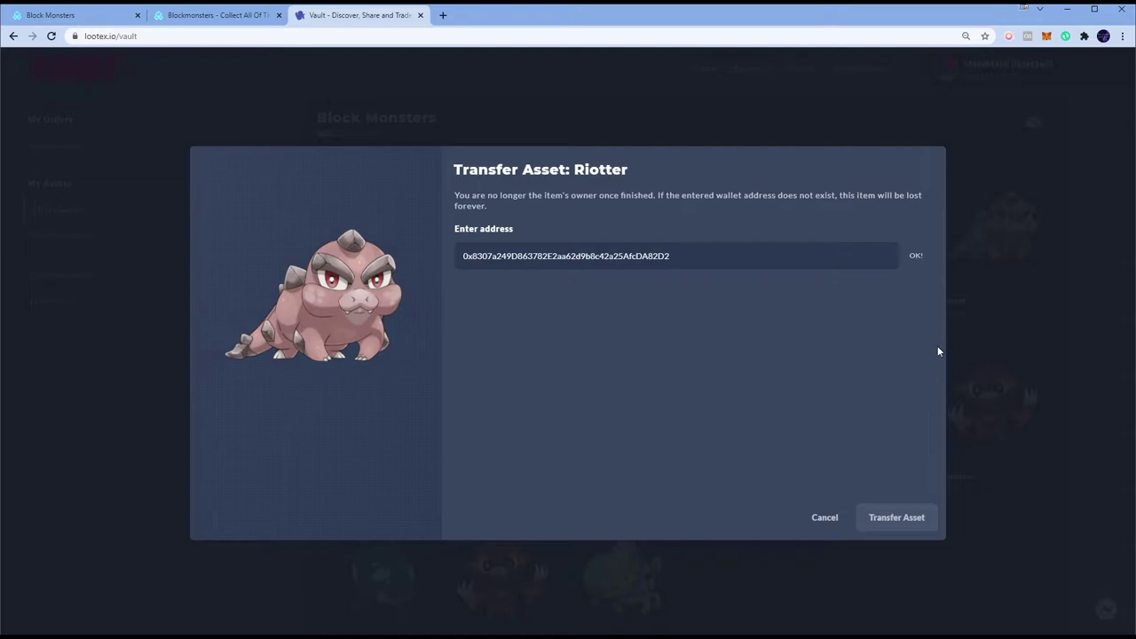
Step: Verify the recipient address matches the second wallet, then submit the transfer
key(alt+Tab)
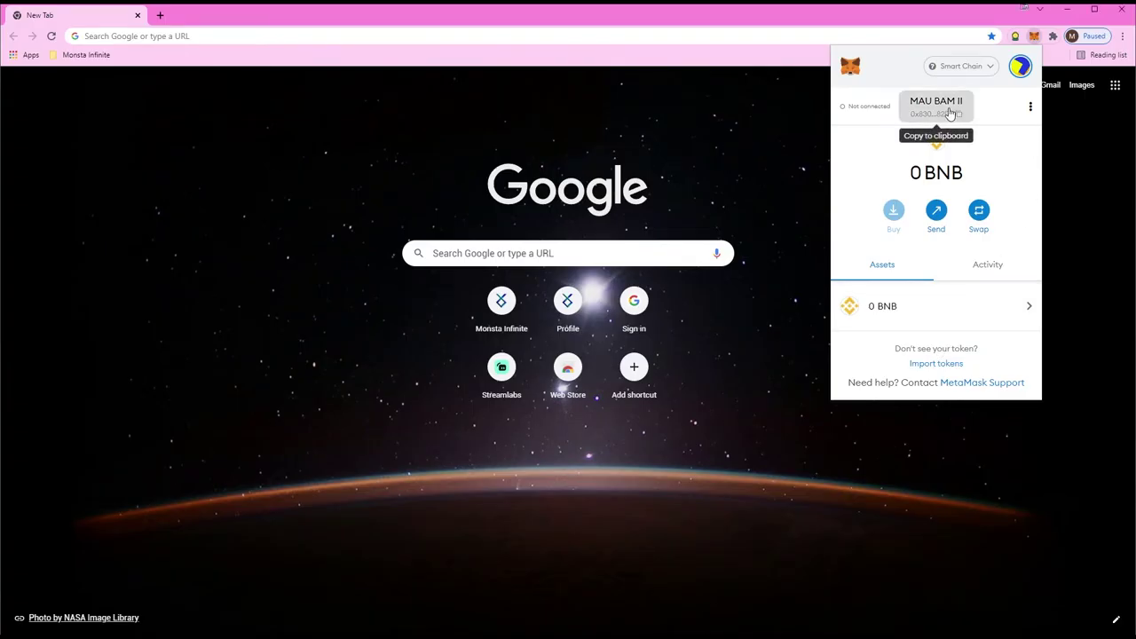
key(alt+Tab)
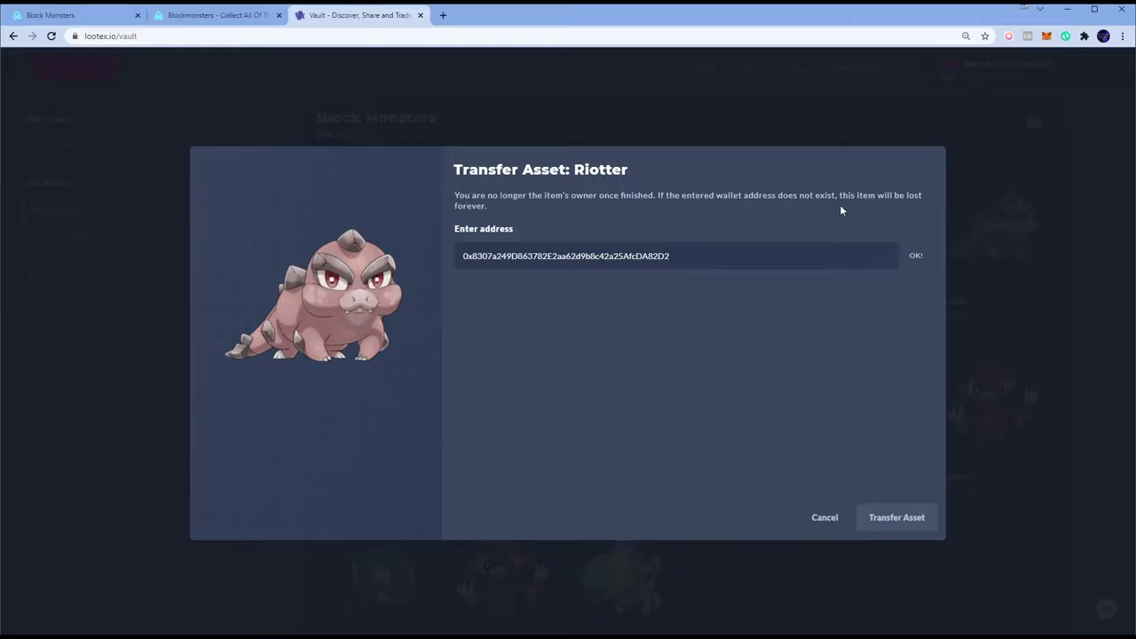
key(ctrl+f)
key(ctrl+v)
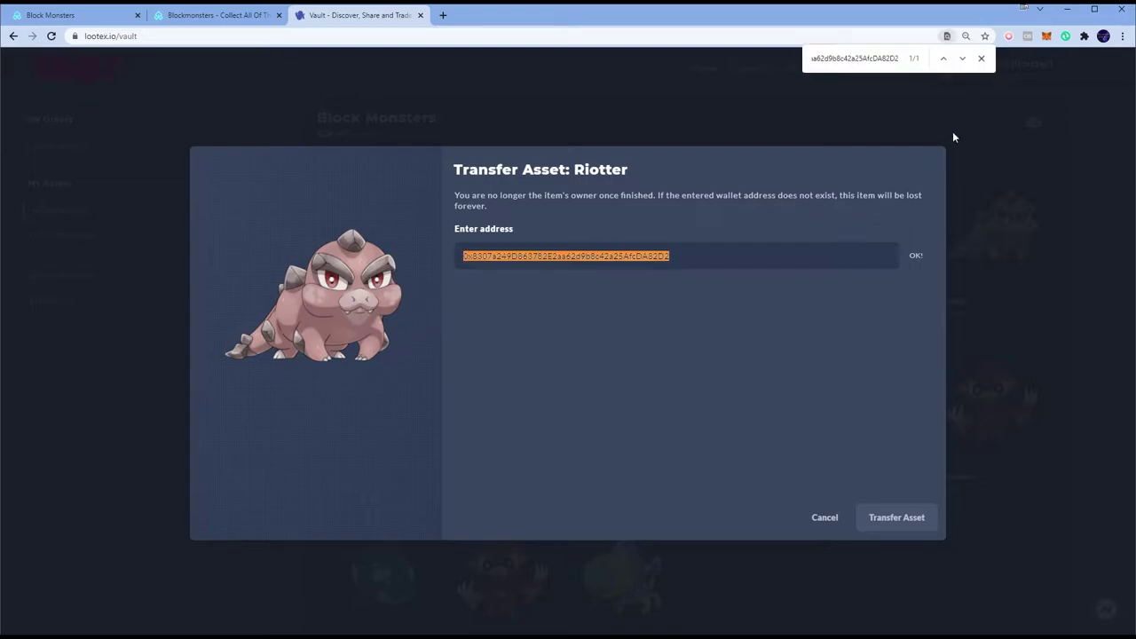
click(980, 58)
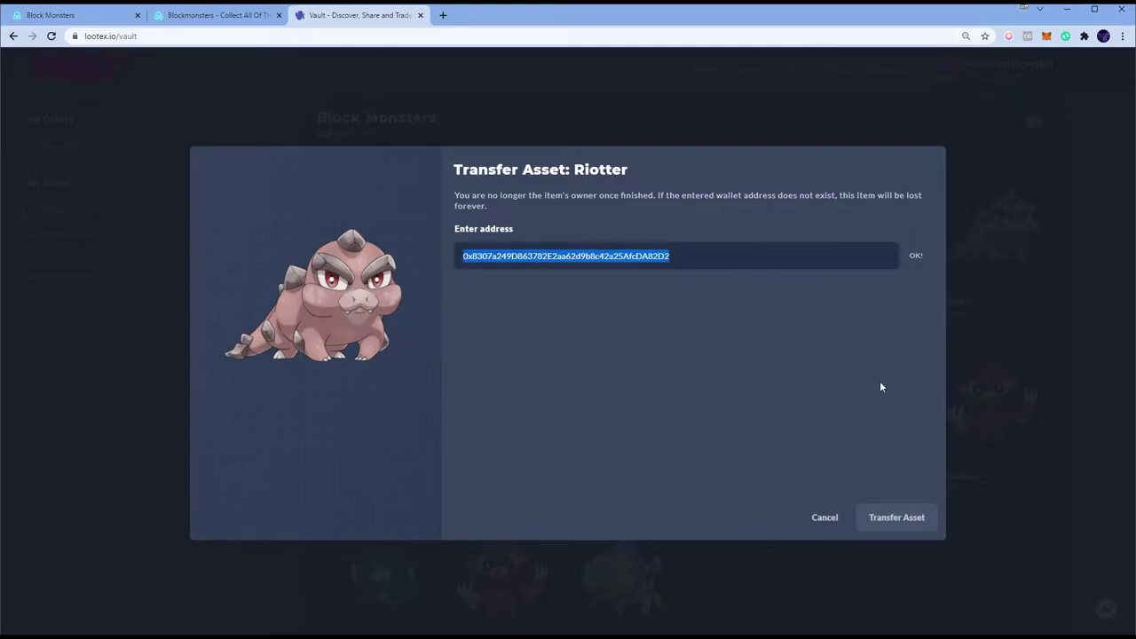
click(880, 384)
key(alt+Tab)
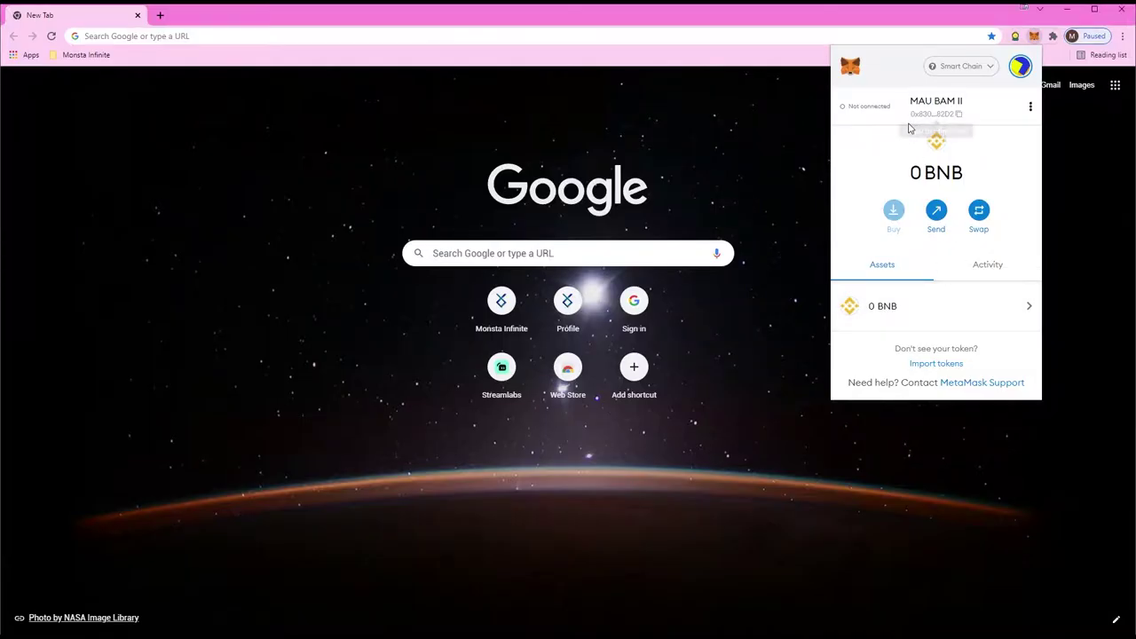
key(alt+Tab)
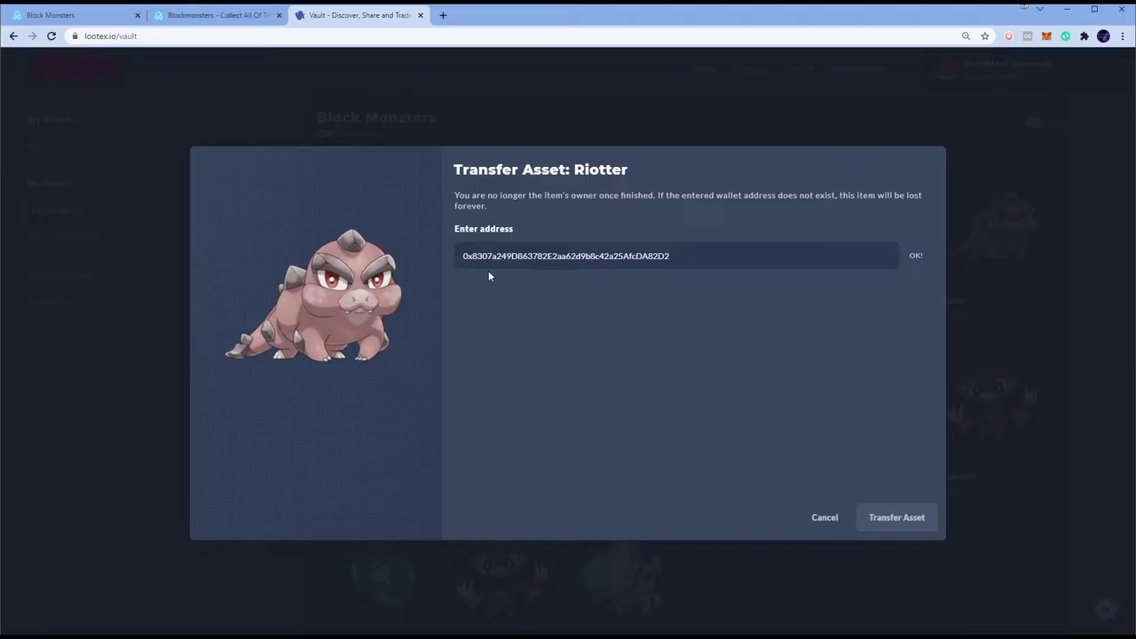
key(alt+Tab)
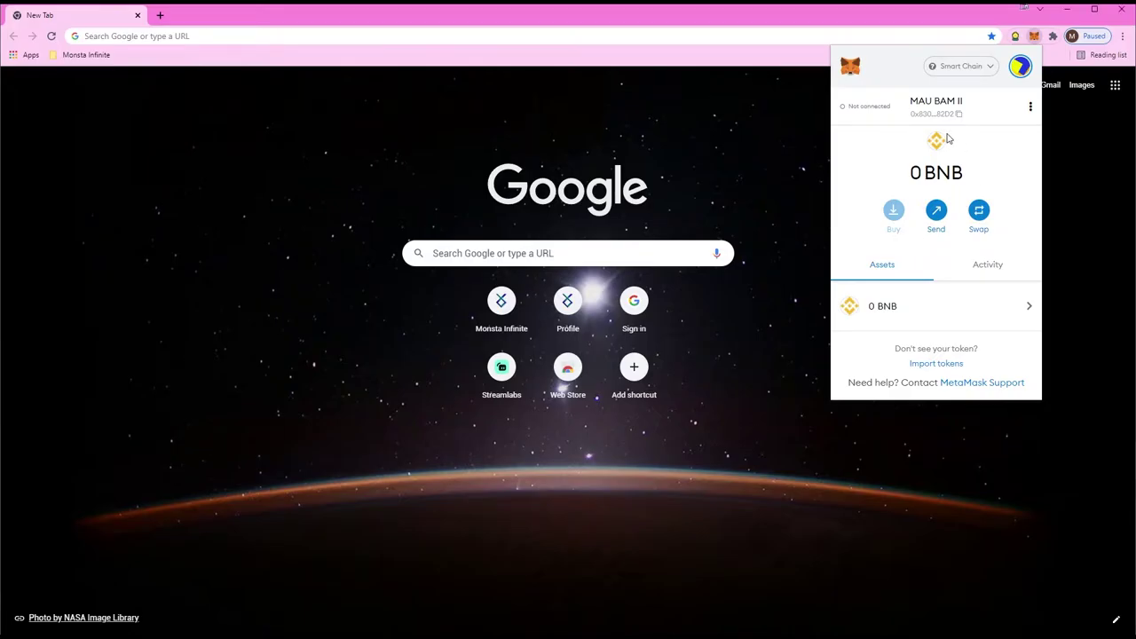
key(alt+Tab)
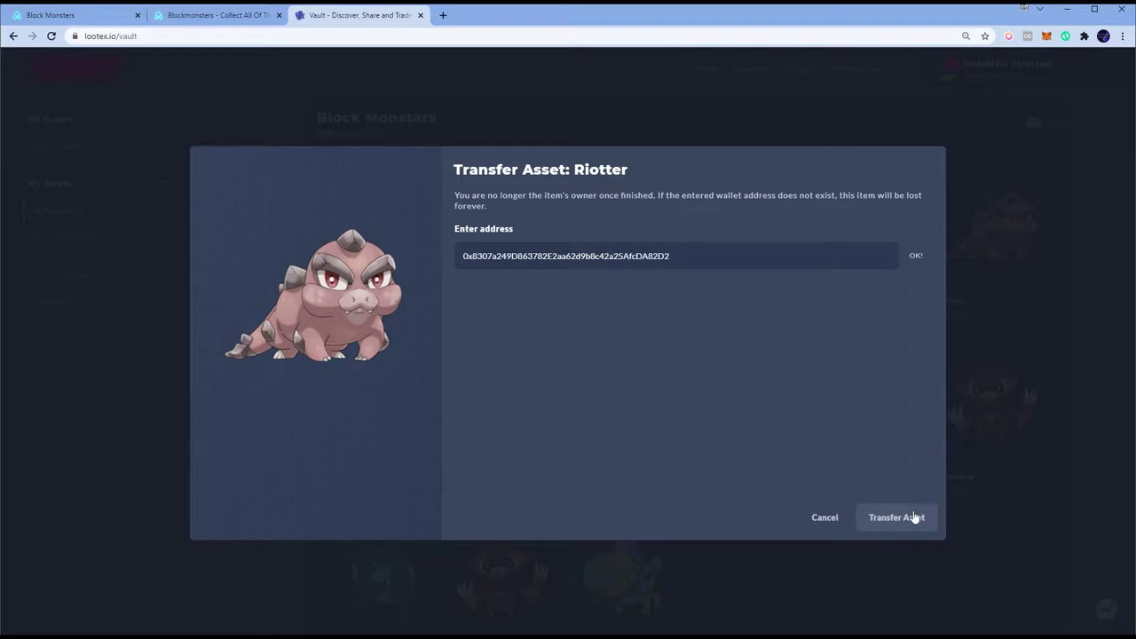
click(911, 517)
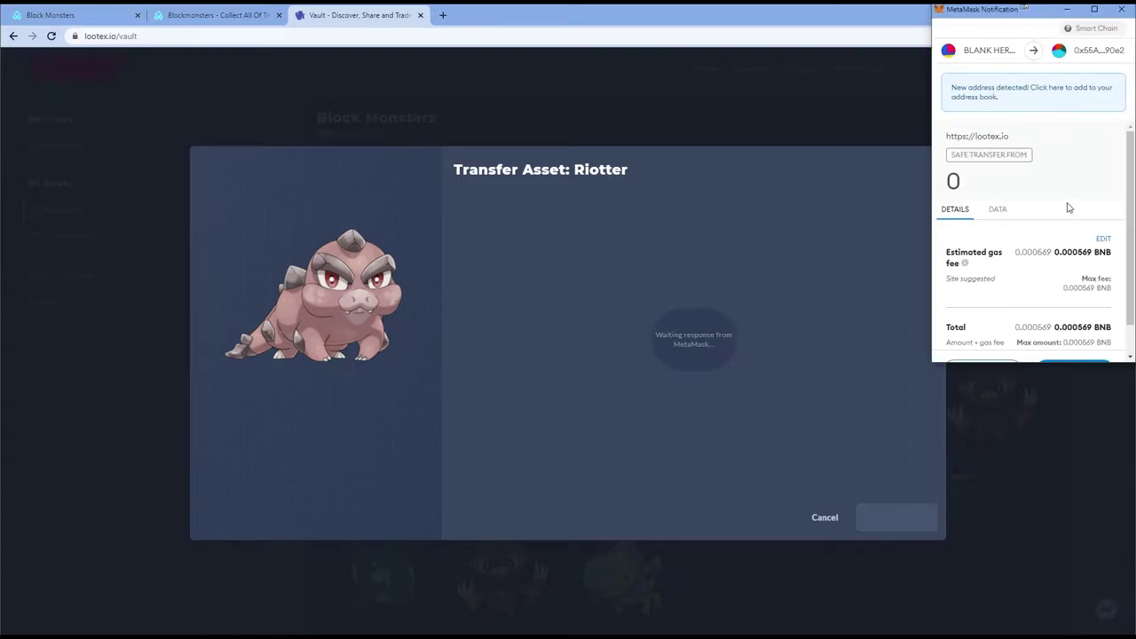
Step: Approve the Riotter transfer's gas fee and open the completed Safe Transfer From record
scroll(1098, 355, down, 1)
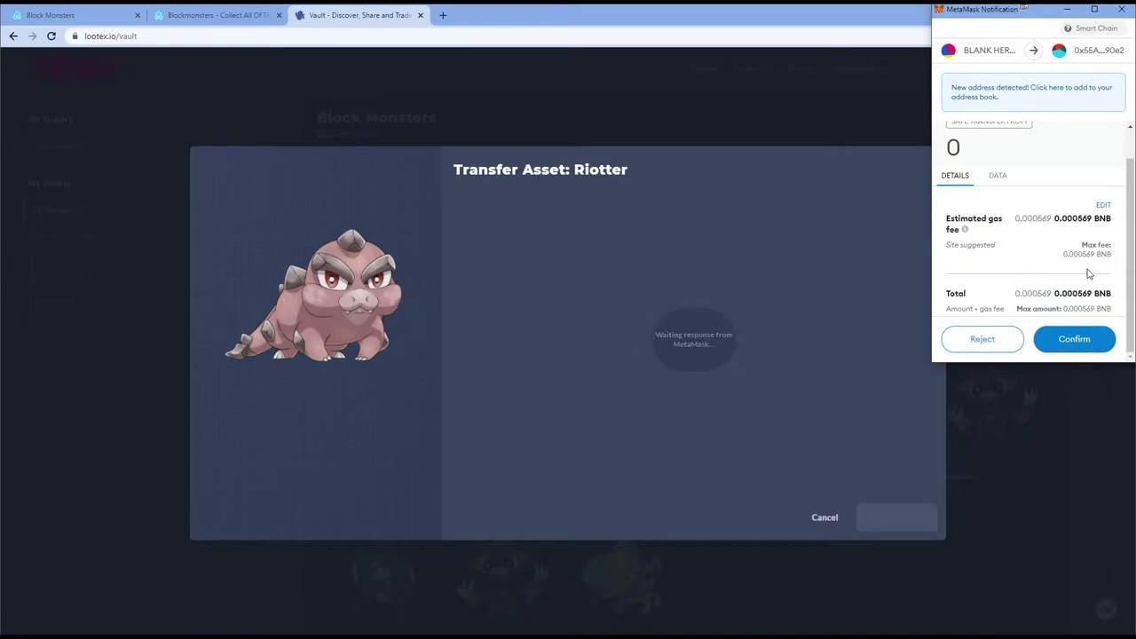
click(1074, 339)
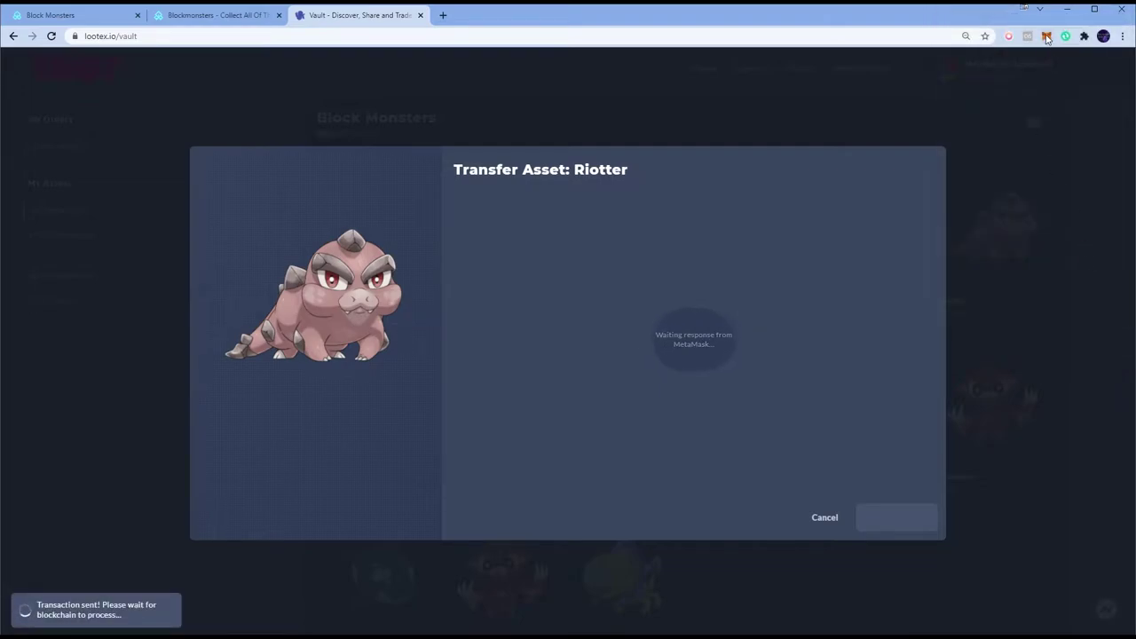
click(1046, 35)
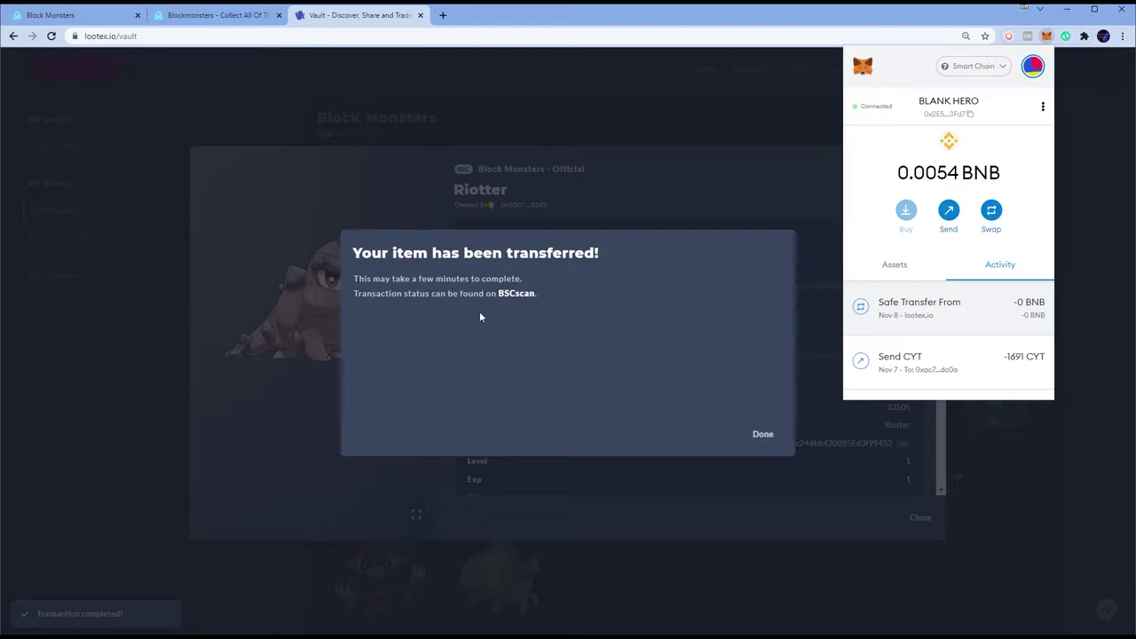
click(953, 307)
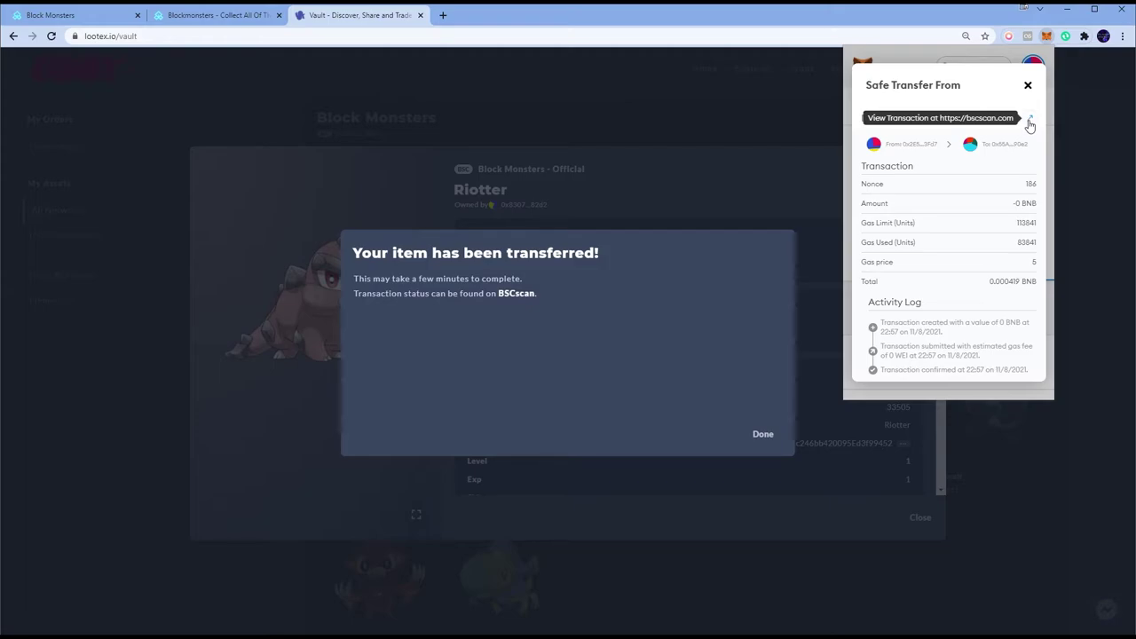
Step: Open the transfer on BscScan and confirm TokenID 33505 went to the second wallet's address
click(1029, 121)
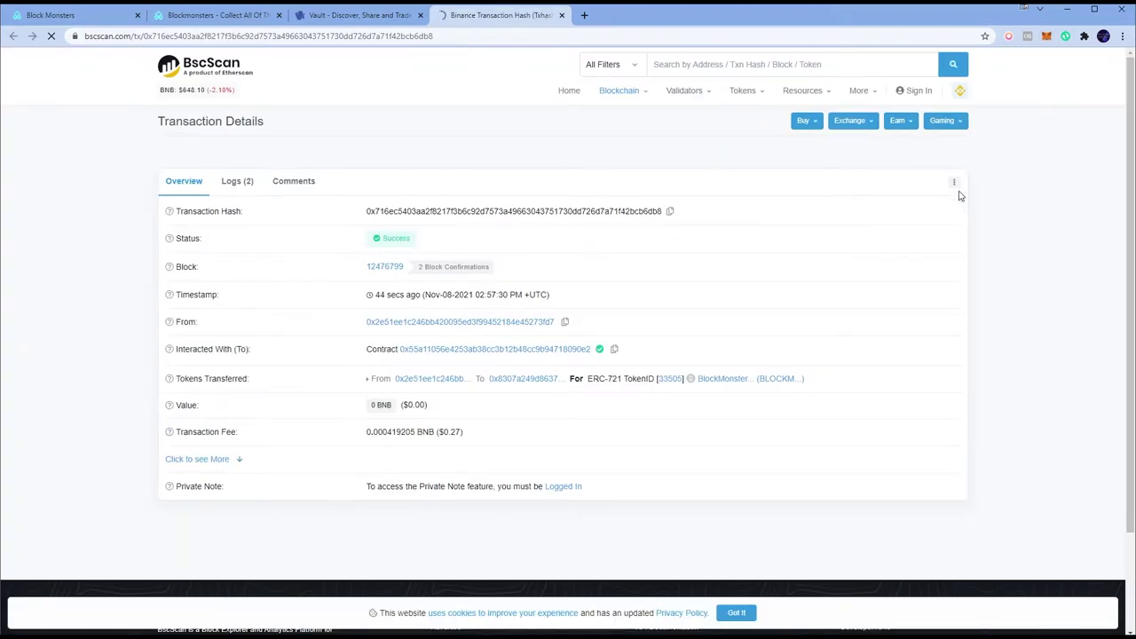
key(alt+Tab)
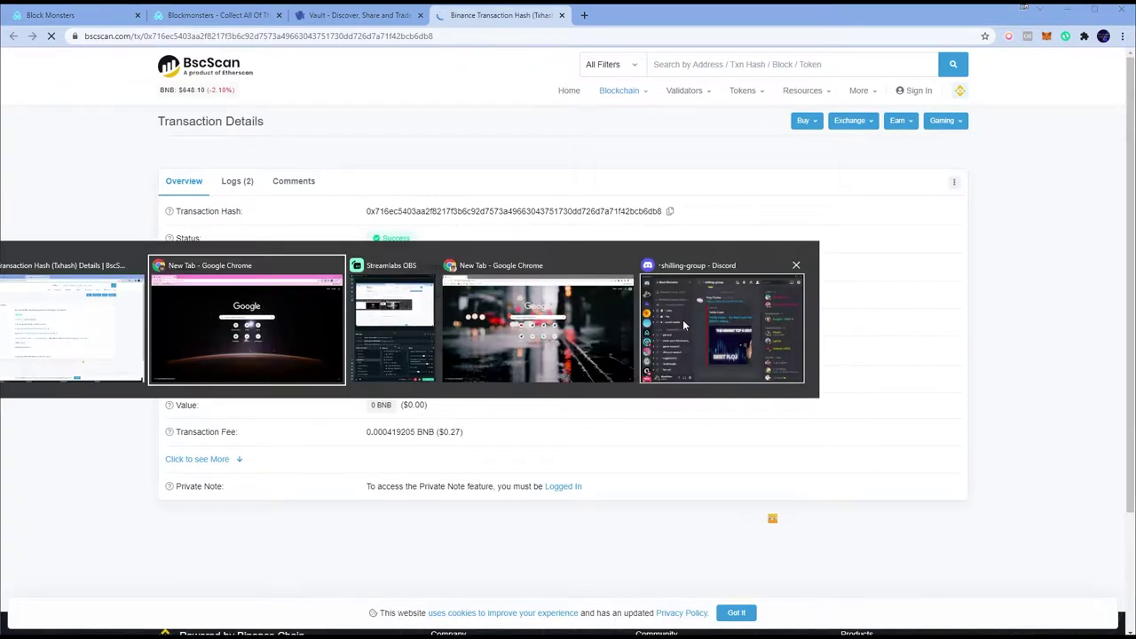
click(936, 106)
key(alt+Tab)
key(ctrl+f)
key(ctrl+v)
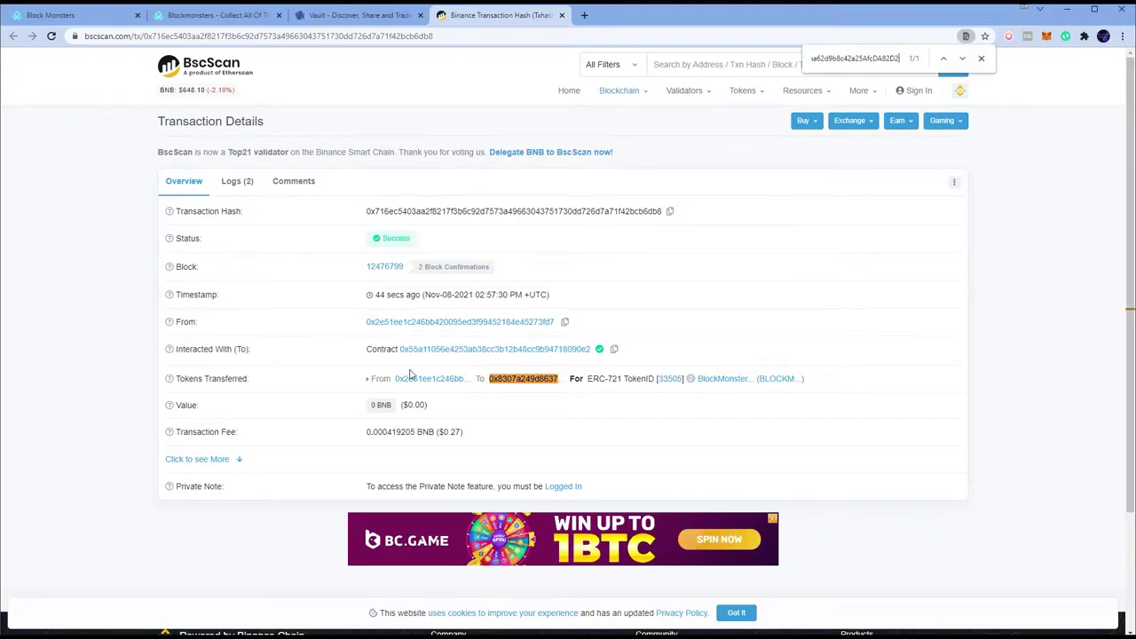
click(980, 58)
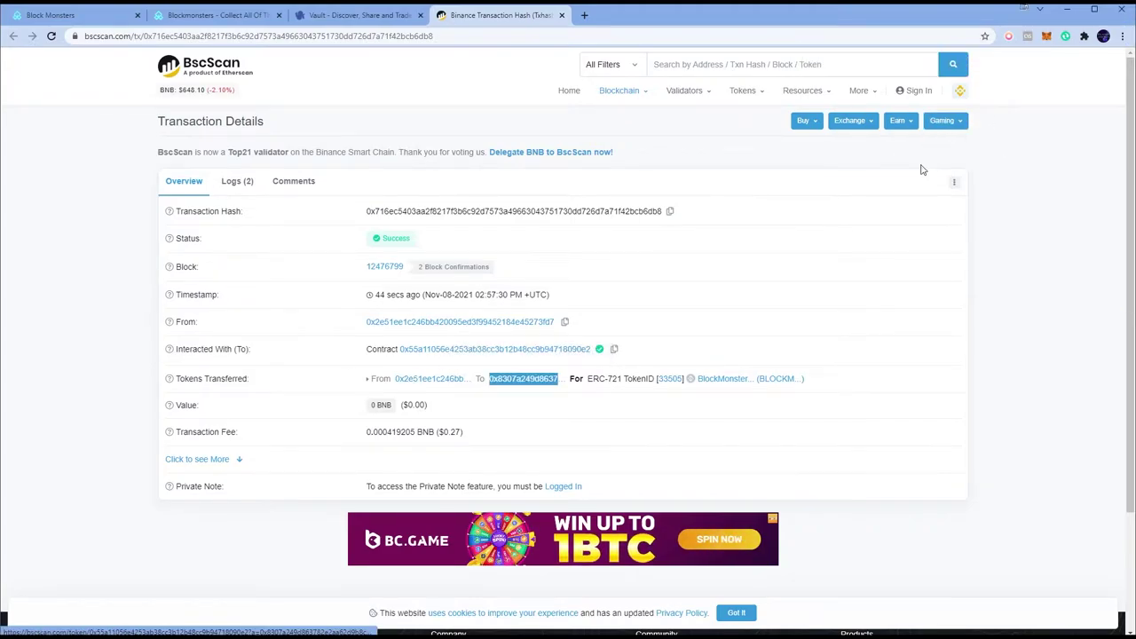
key(alt+Tab)
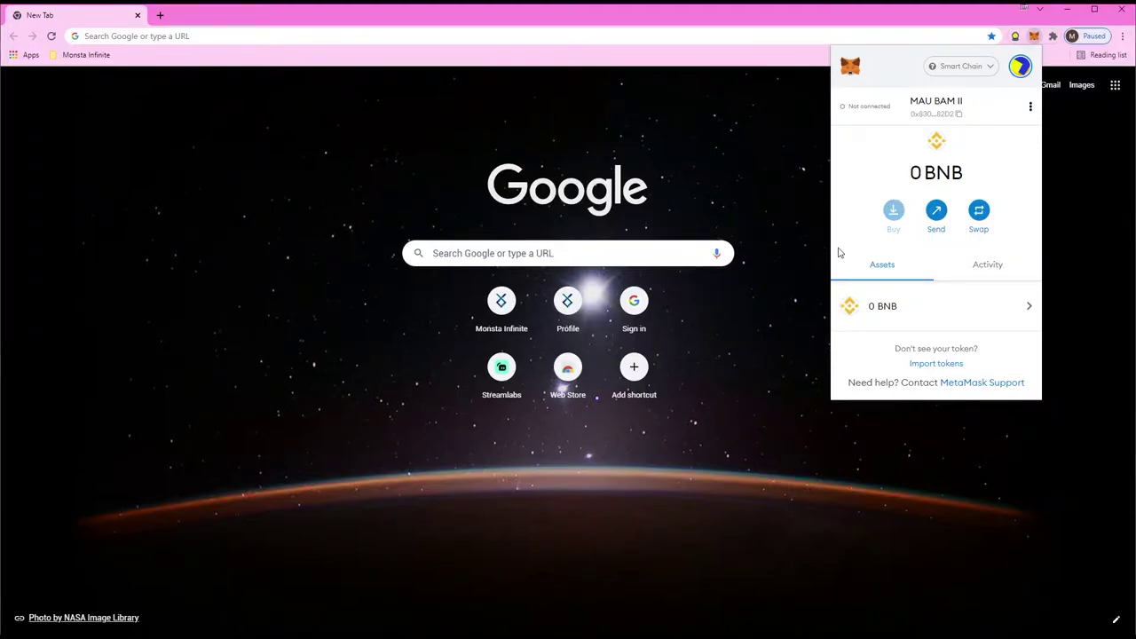
Step: Copy the Block Monsters dashboard URL and load it in the second wallet's browser
click(216, 37)
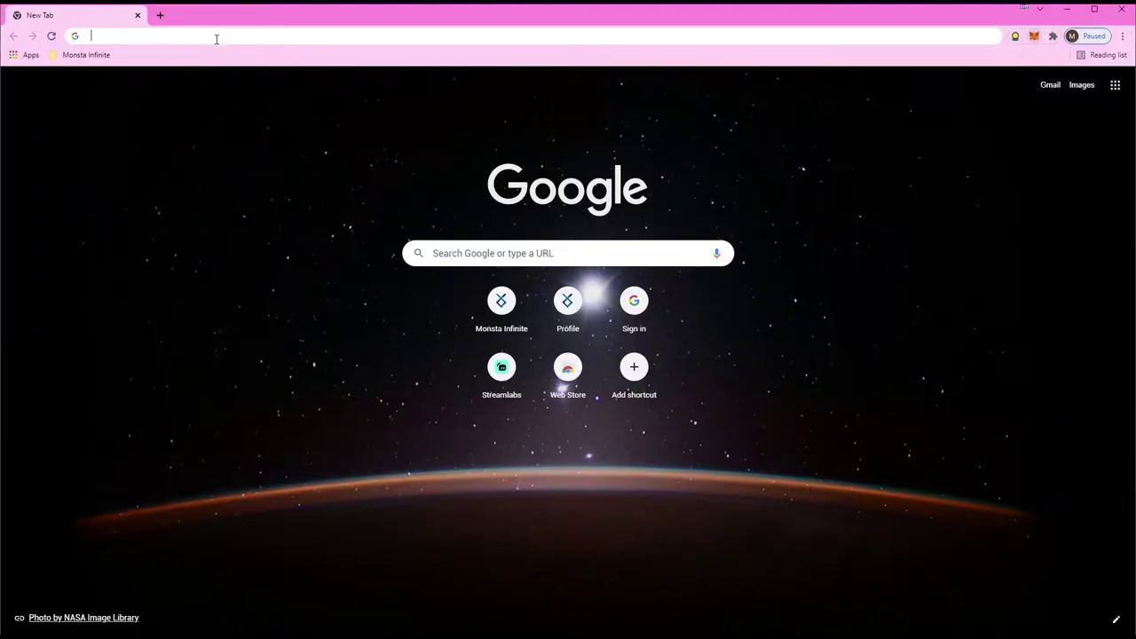
key(alt+Tab)
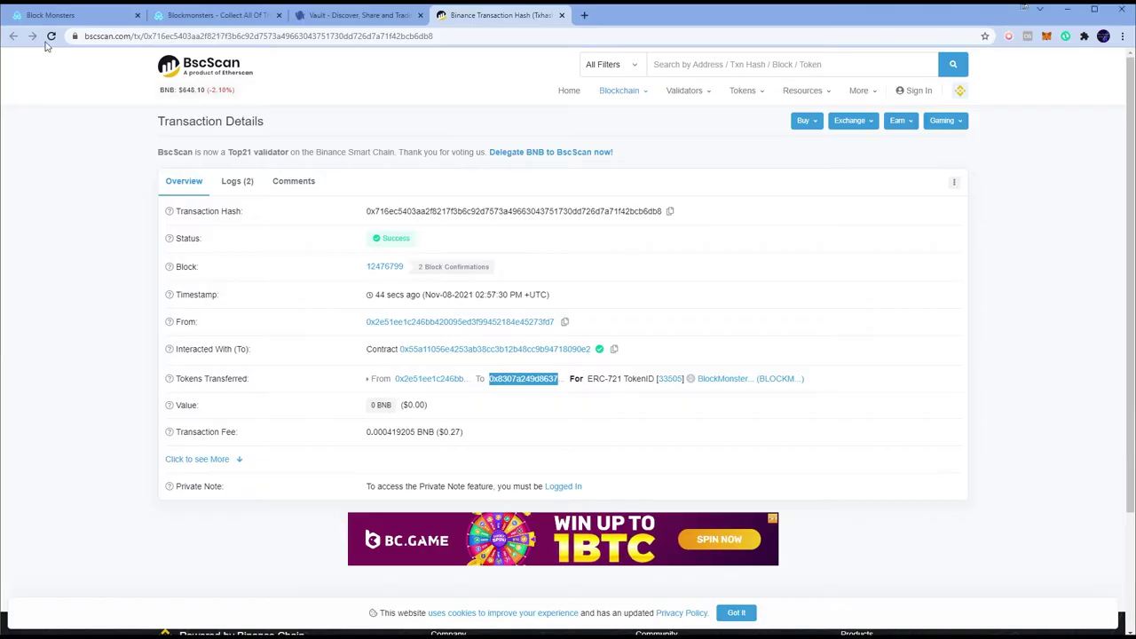
click(336, 17)
click(217, 15)
click(214, 35)
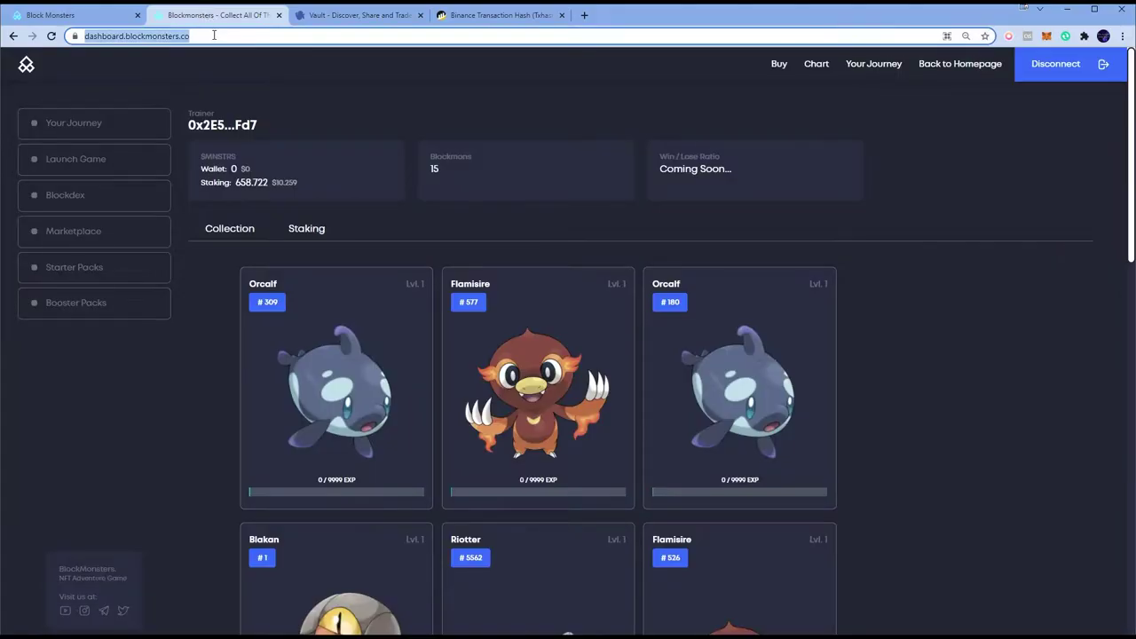
key(ctrl+c)
key(alt+Tab)
key(ctrl+v)
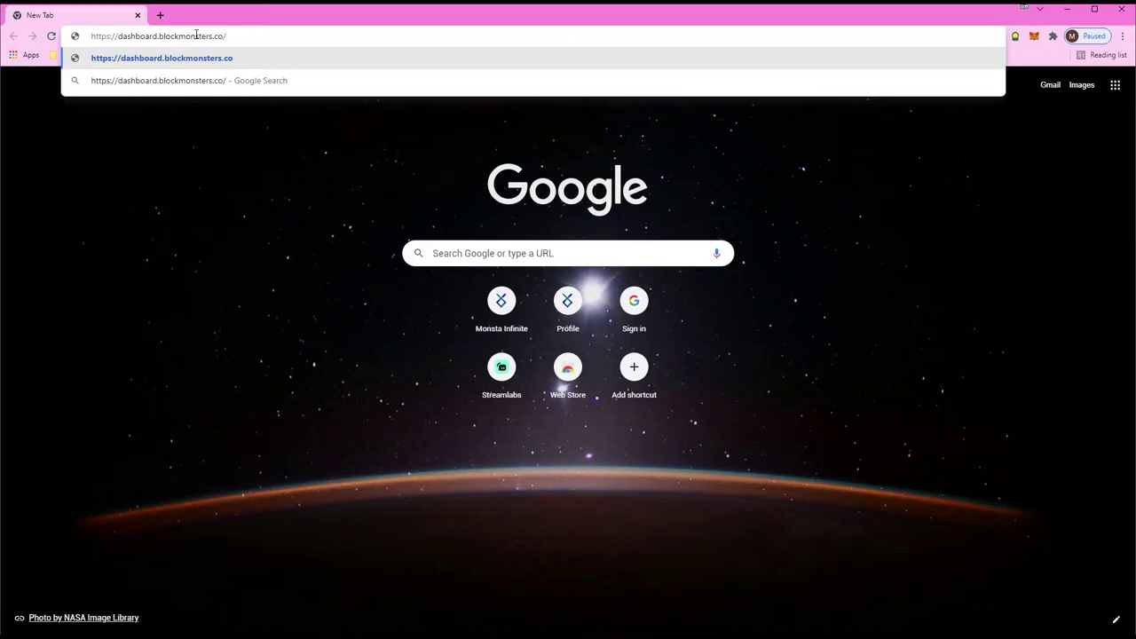
key(Return)
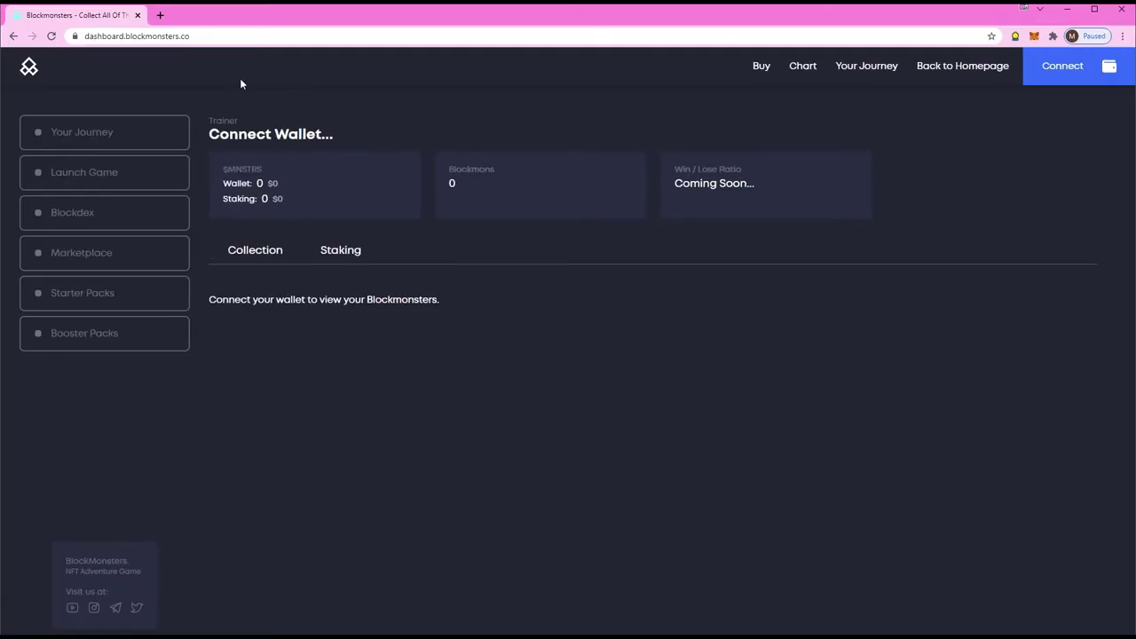
Step: Connect the second wallet to the dashboard through MetaMask
click(1075, 68)
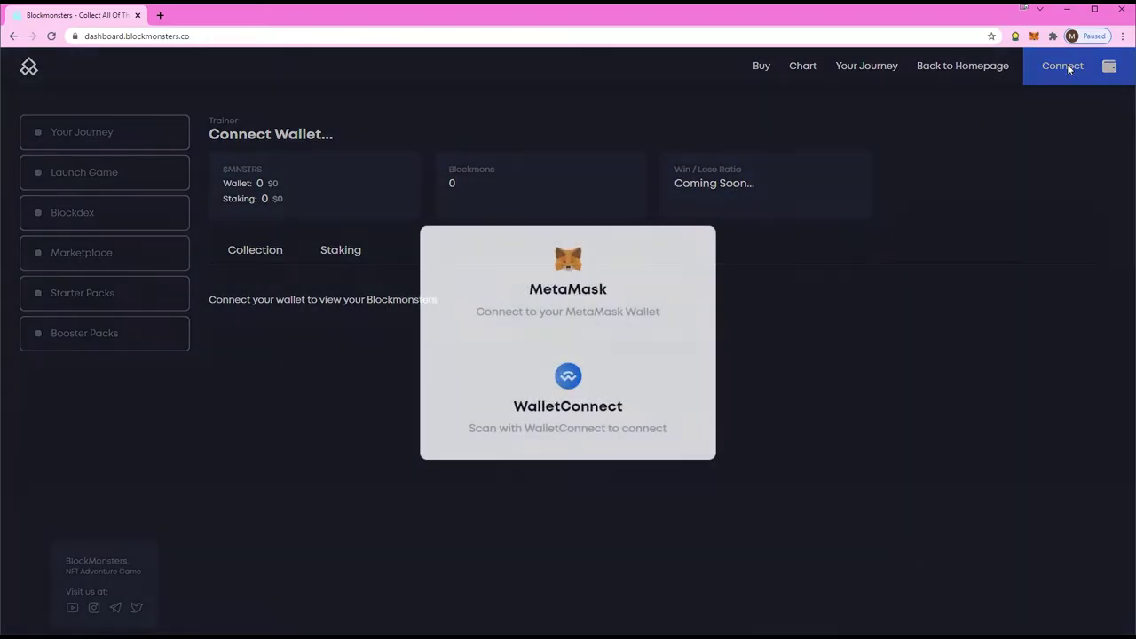
click(604, 308)
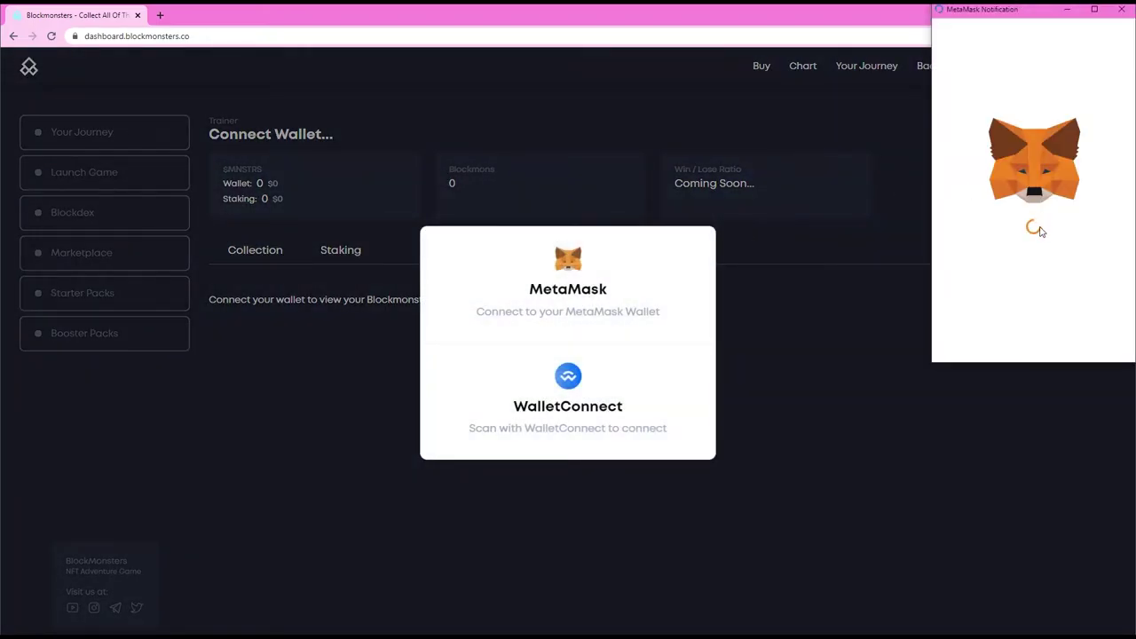
click(1091, 344)
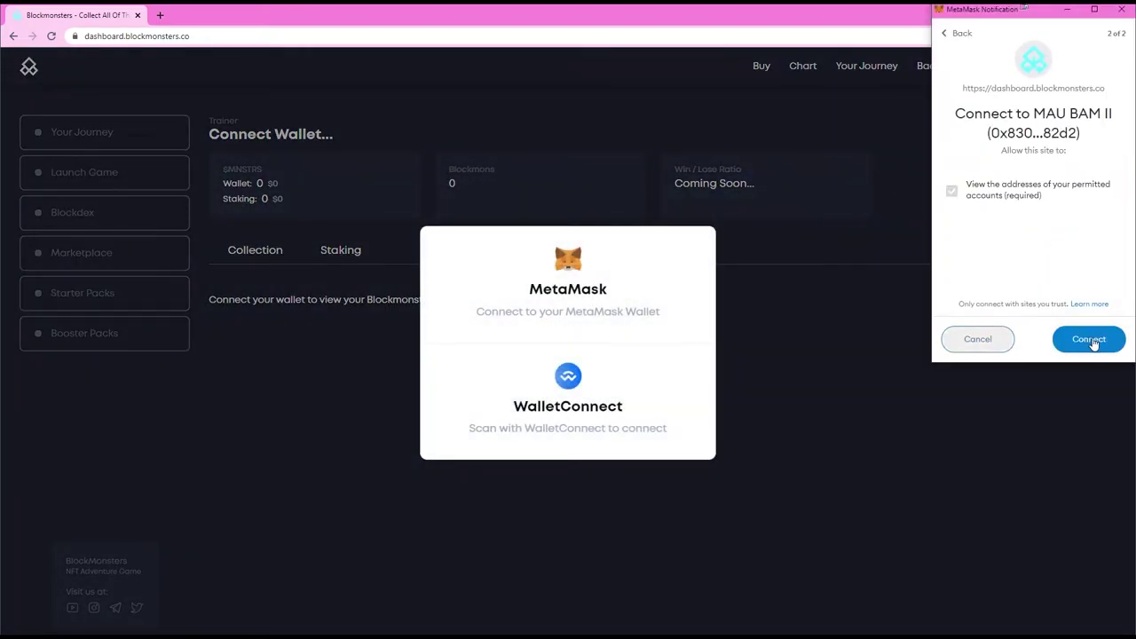
click(1094, 346)
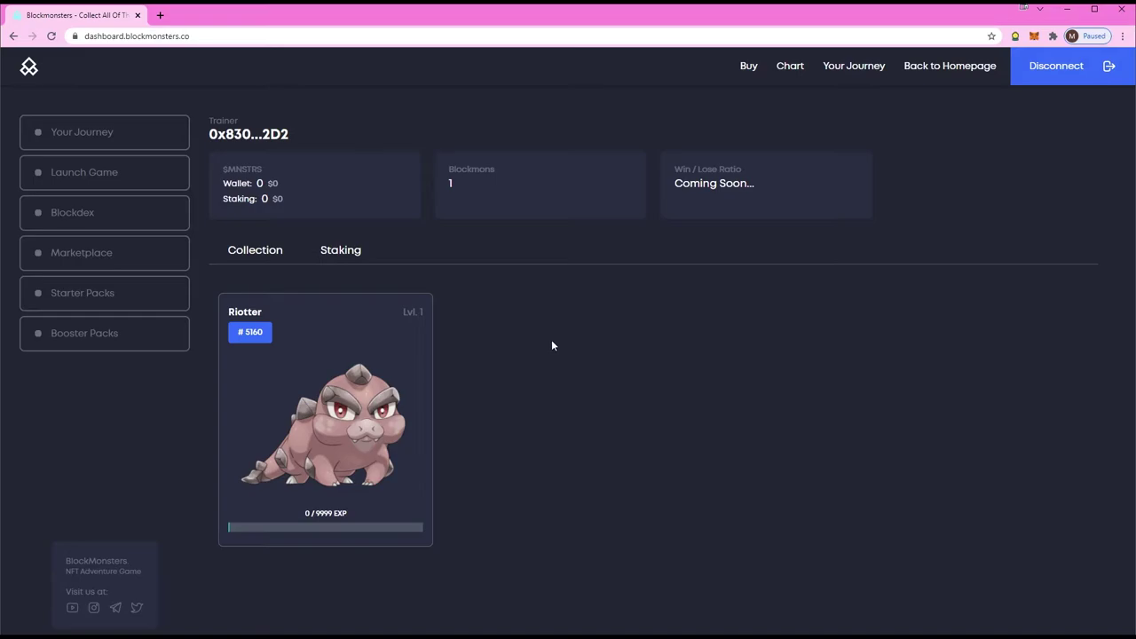
Step: Return to the first wallet's browser, close the Block Monsters homepage tab, and reload the dashboard
key(alt+Tab)
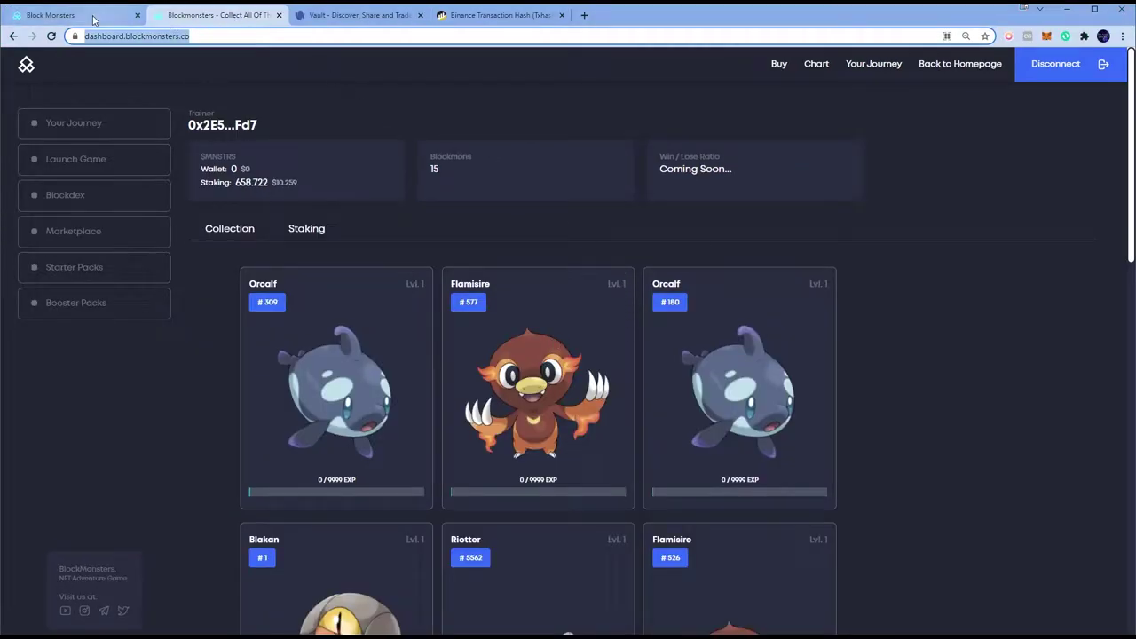
click(86, 19)
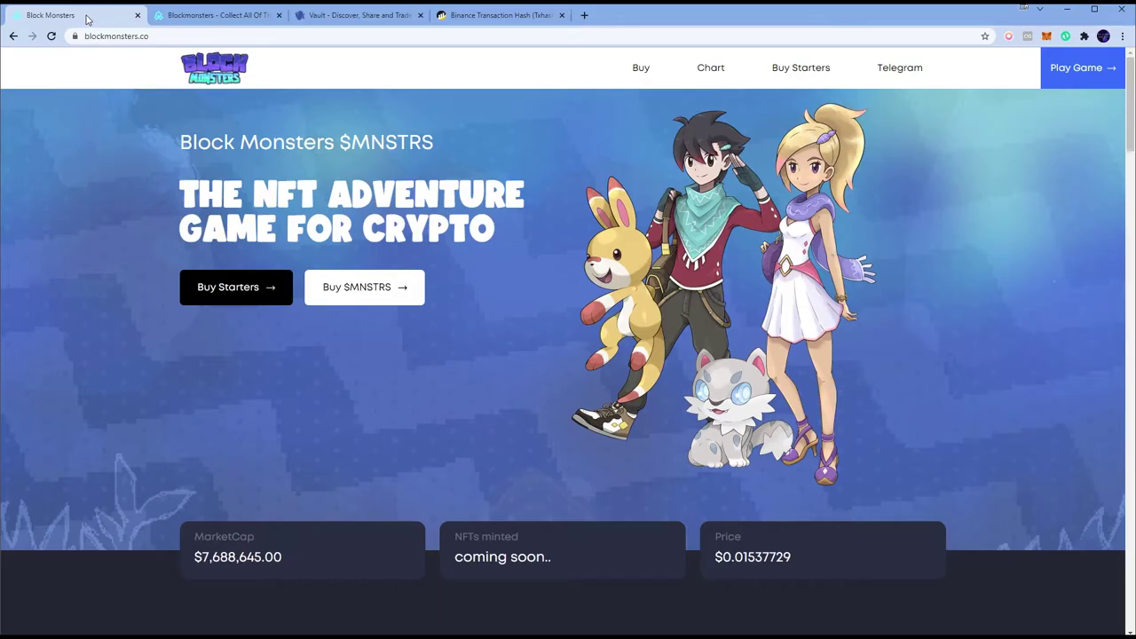
click(137, 15)
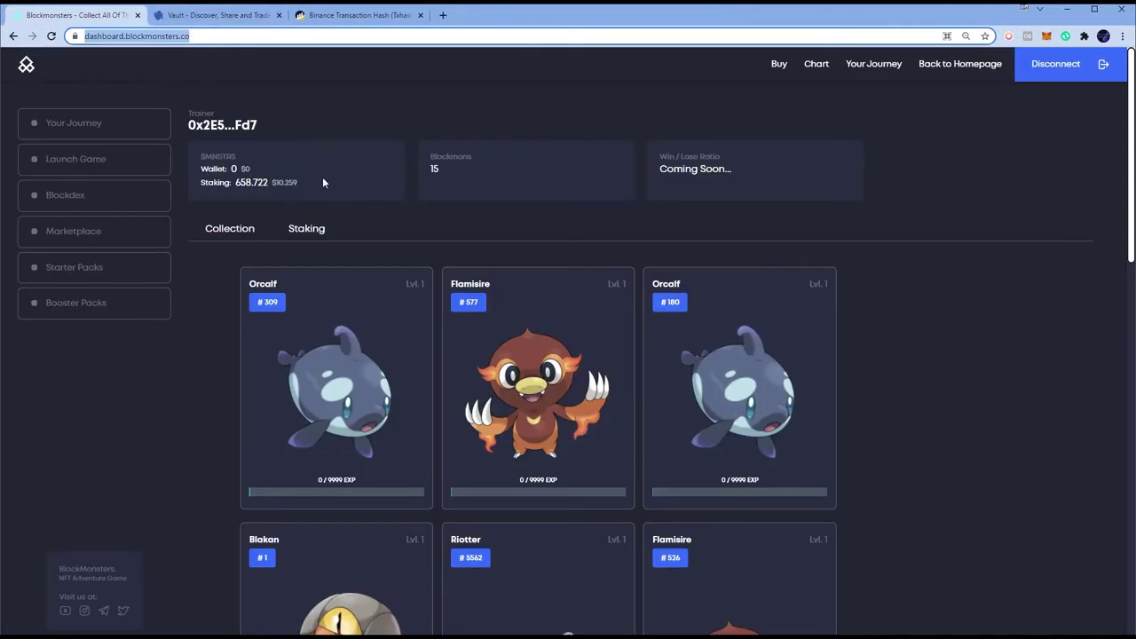
scroll(678, 294, down, 10)
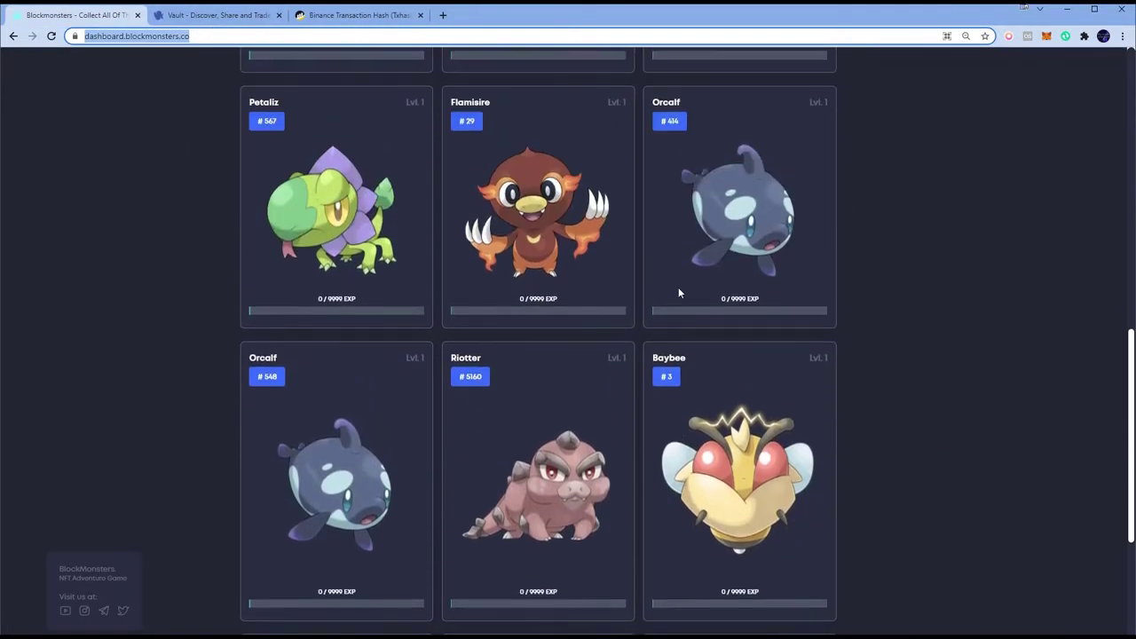
scroll(675, 285, up, 2)
scroll(662, 292, down, 5)
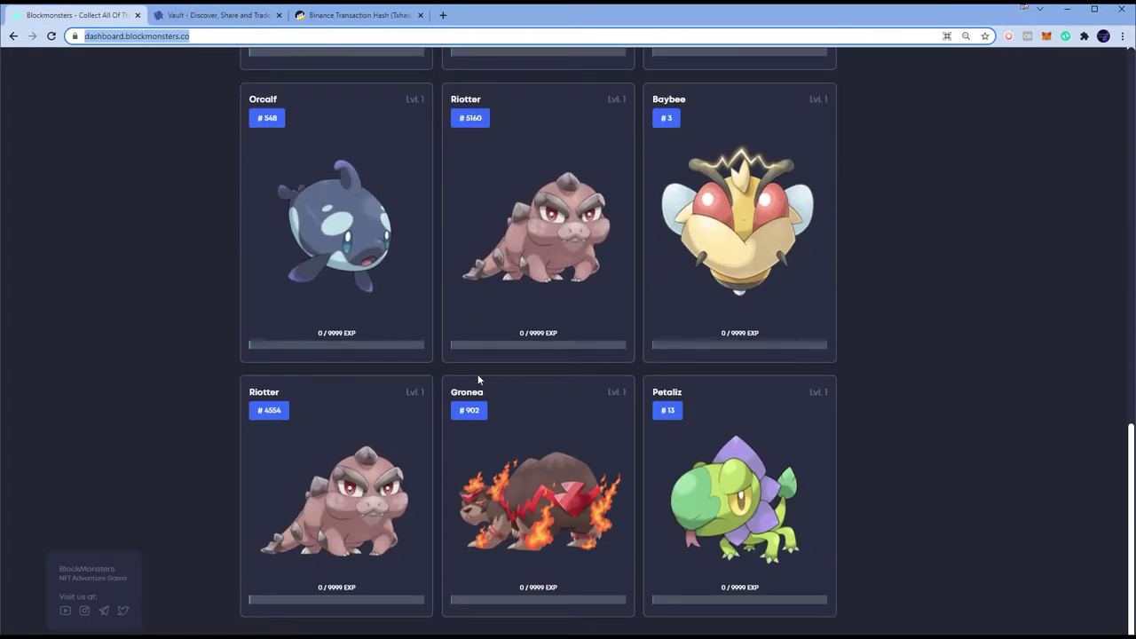
scroll(477, 373, up, 4)
scroll(654, 352, up, 4)
scroll(599, 380, down, 8)
key(Return)
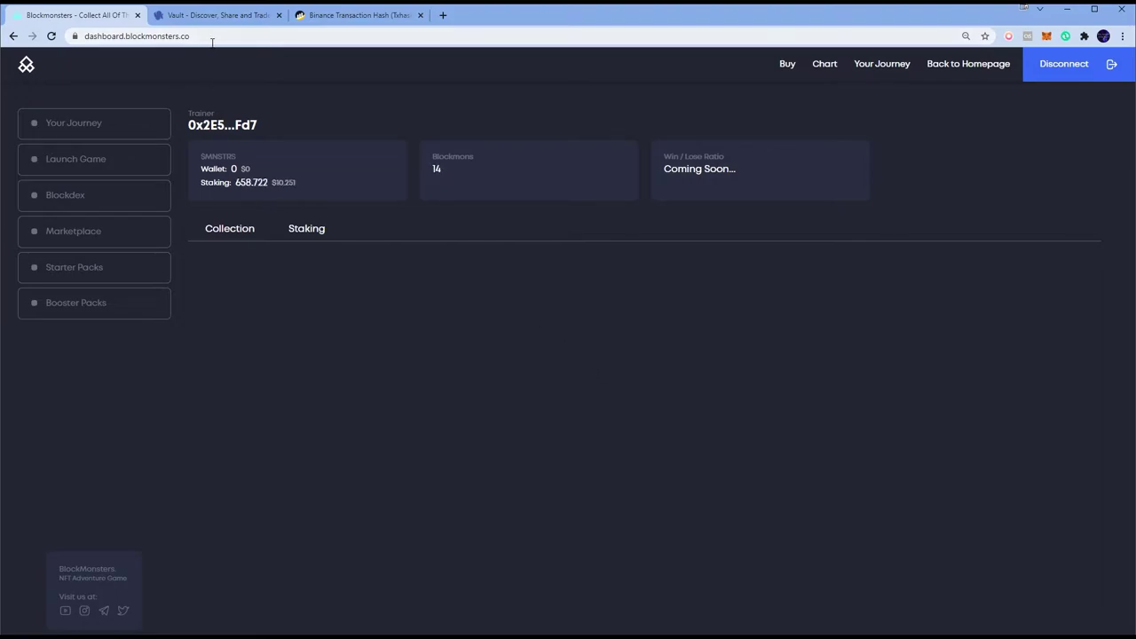
Step: Check the Staking panel's 14 Blockmons count, then go back to the Lootex vault tab
scroll(690, 324, down, 5)
scroll(689, 325, down, 6)
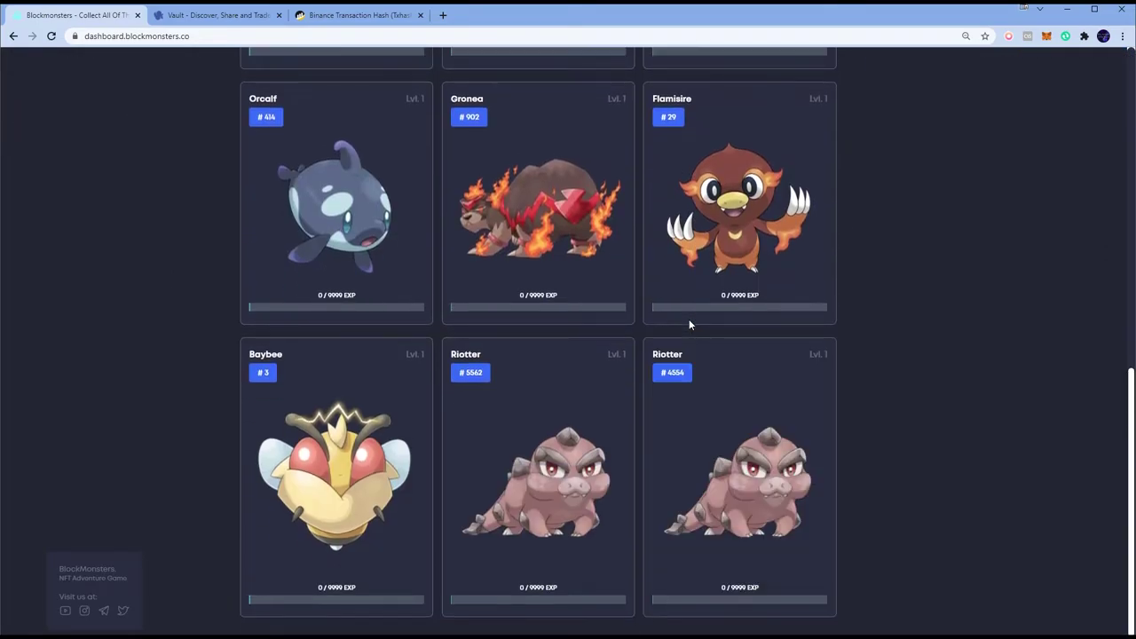
scroll(515, 364, up, 3)
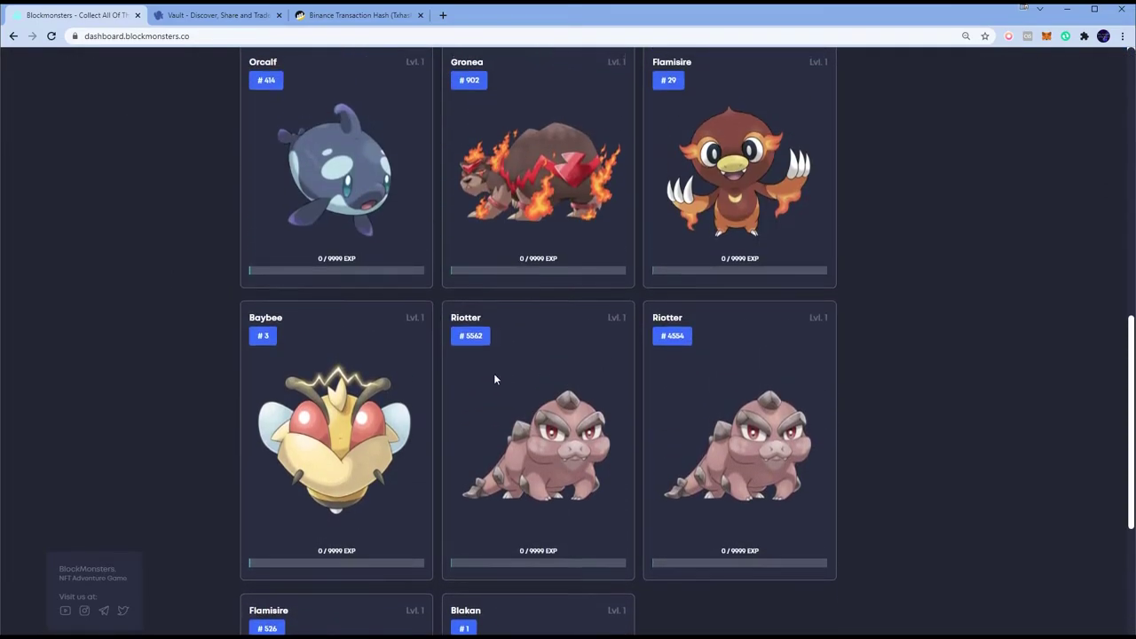
scroll(654, 399, up, 7)
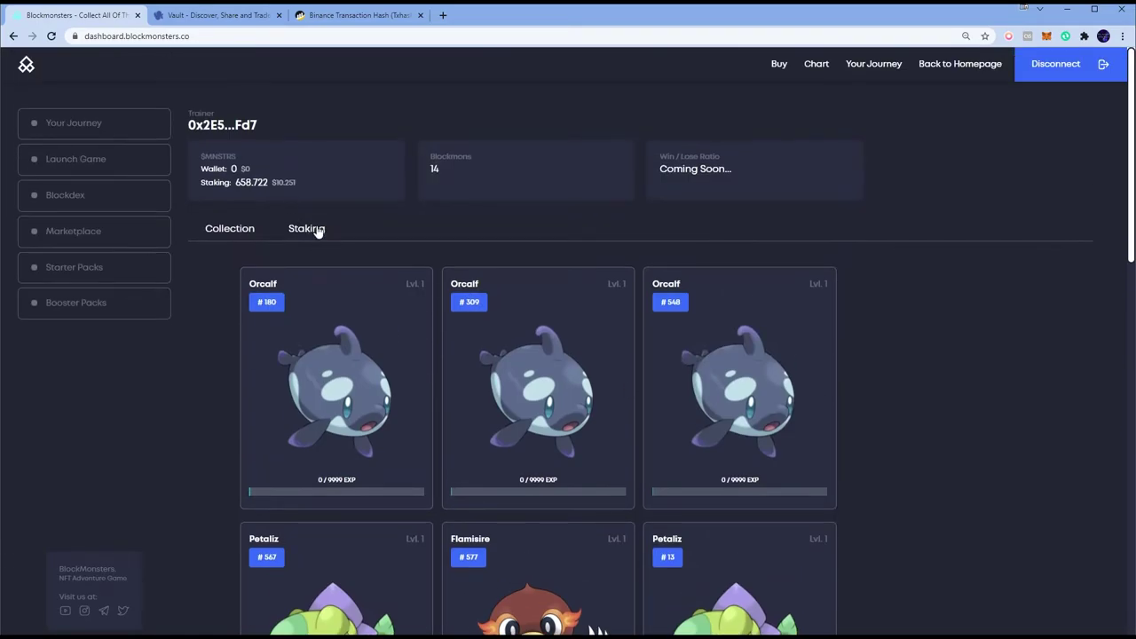
click(315, 230)
drag(460, 148, 451, 162)
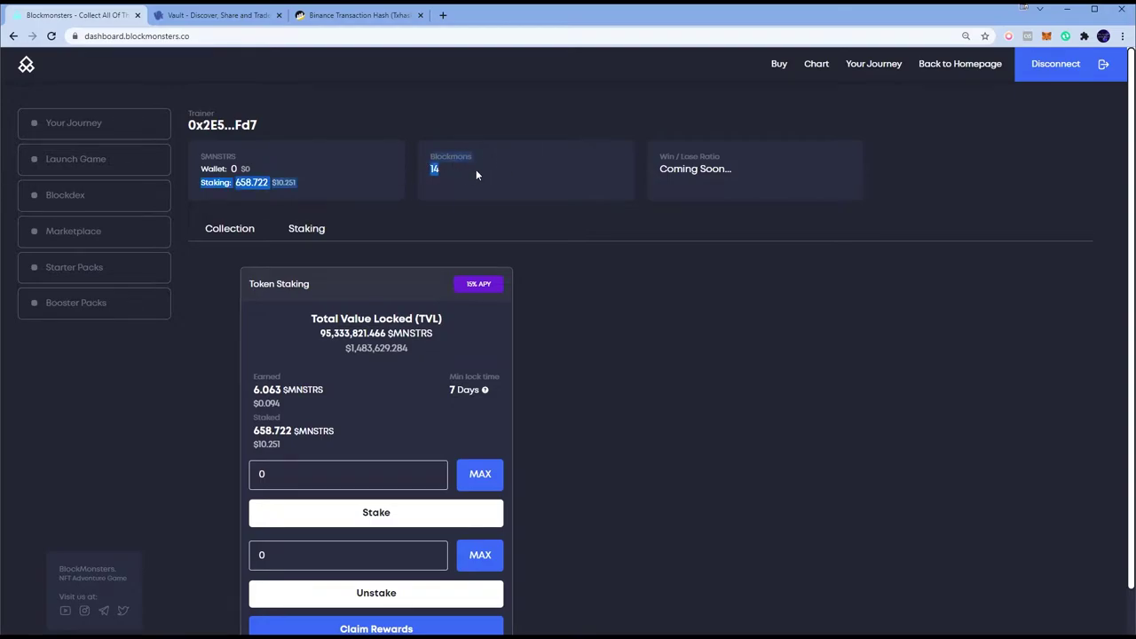
click(203, 18)
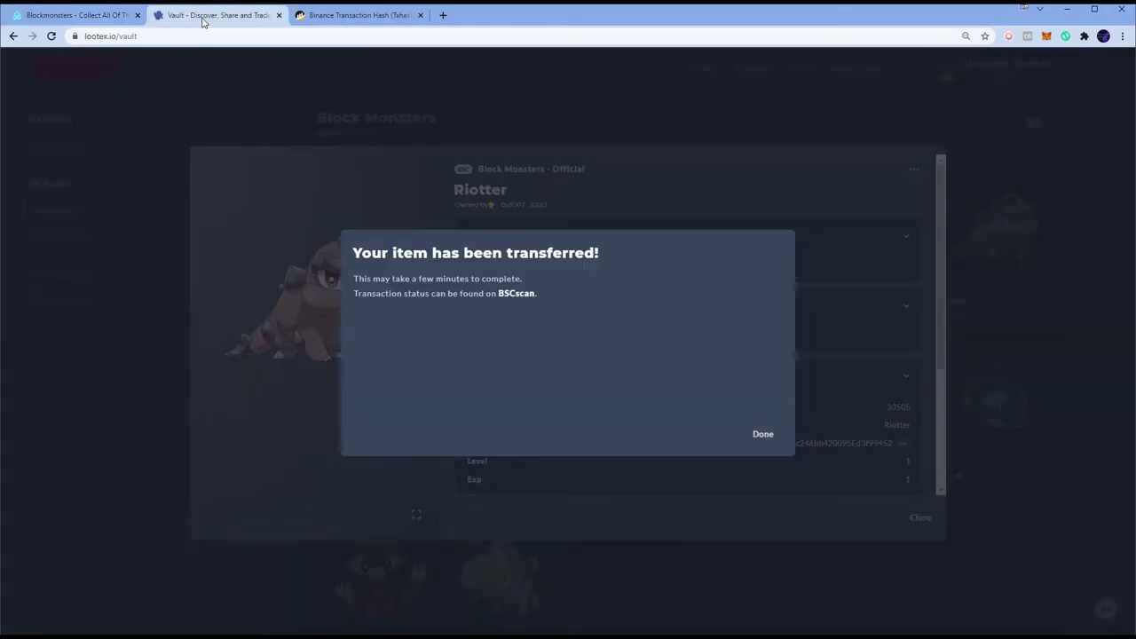
Step: Close the dashboard tab, dismiss the transfer confirmation, and close the Riotter details
click(138, 15)
click(763, 433)
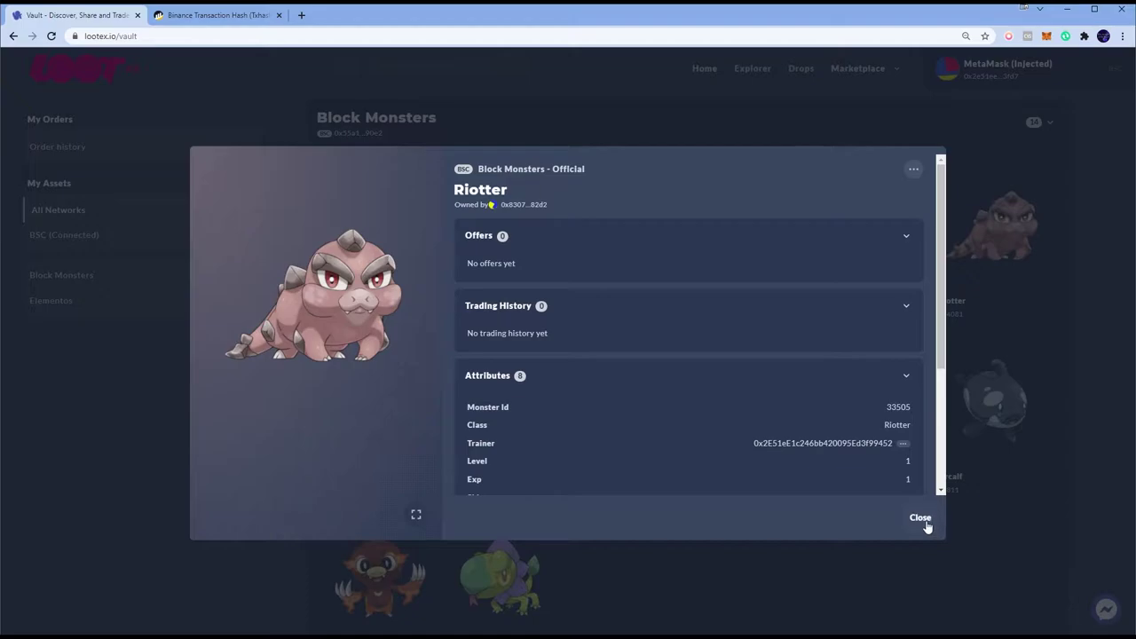
click(921, 520)
scroll(946, 367, down, 3)
scroll(946, 367, up, 3)
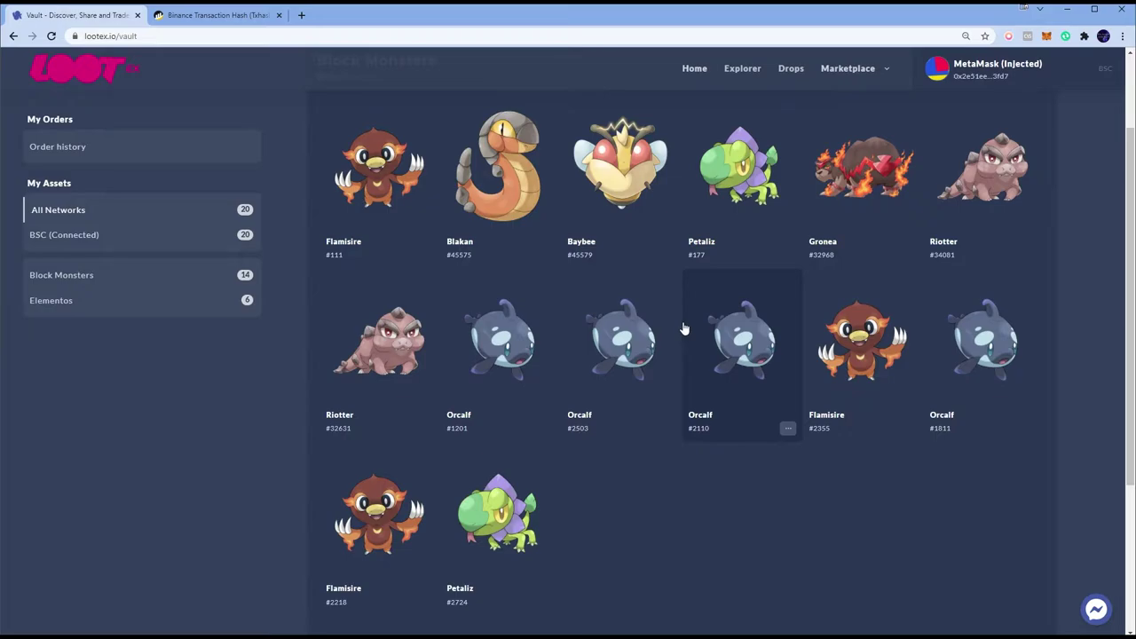
Step: Look through MetaMask's token holdings, MONI details and Send targets, then close the popup
click(1047, 36)
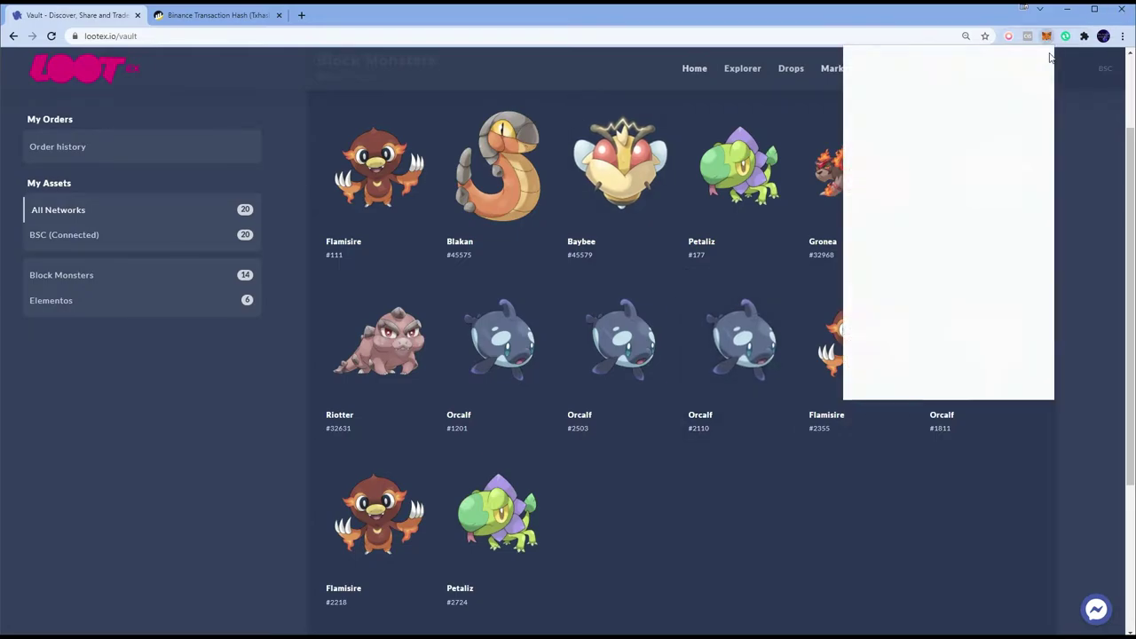
click(896, 266)
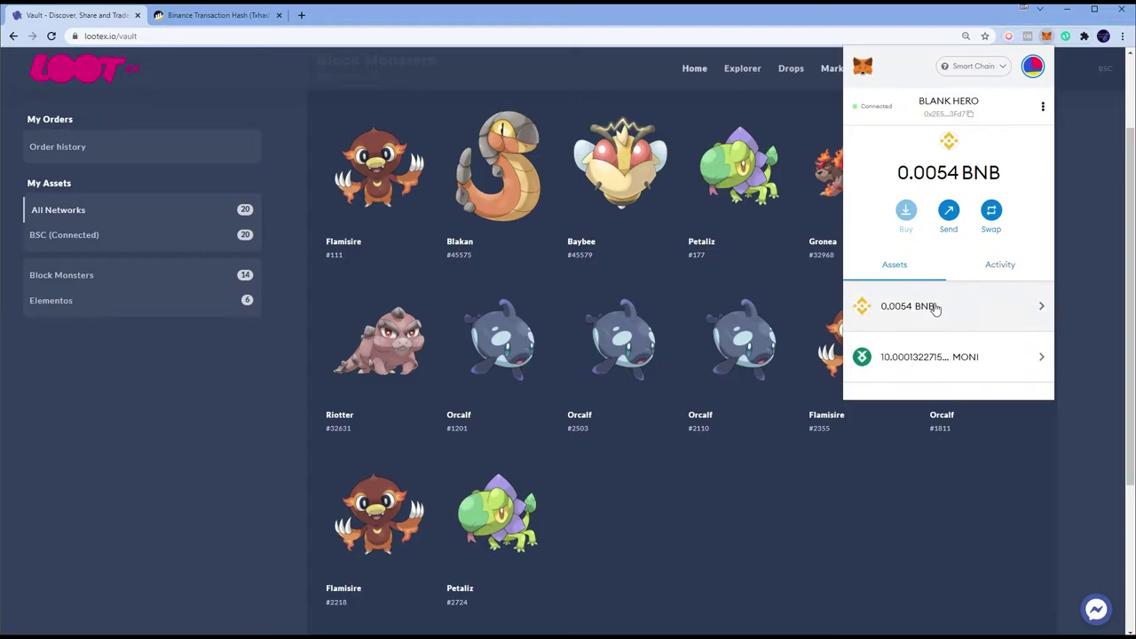
click(946, 357)
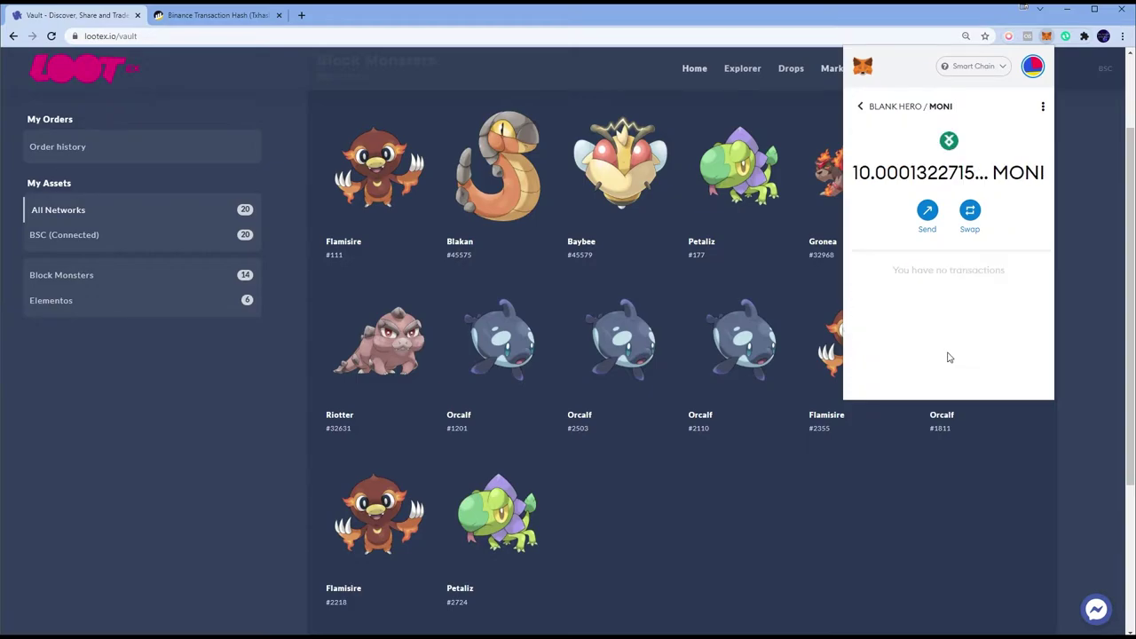
click(926, 210)
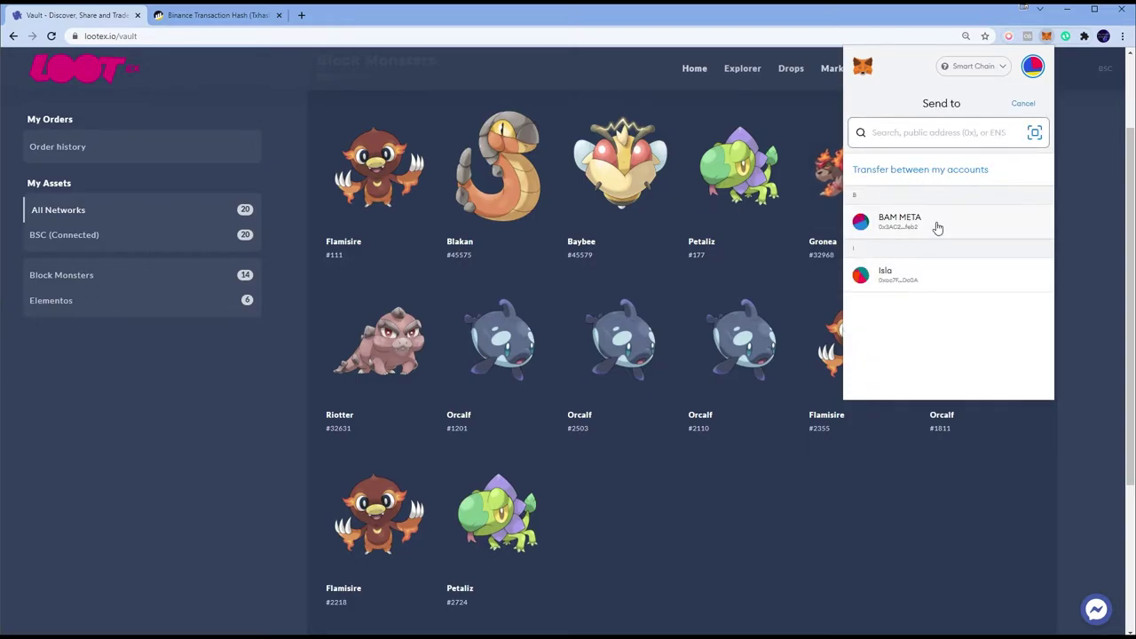
click(920, 169)
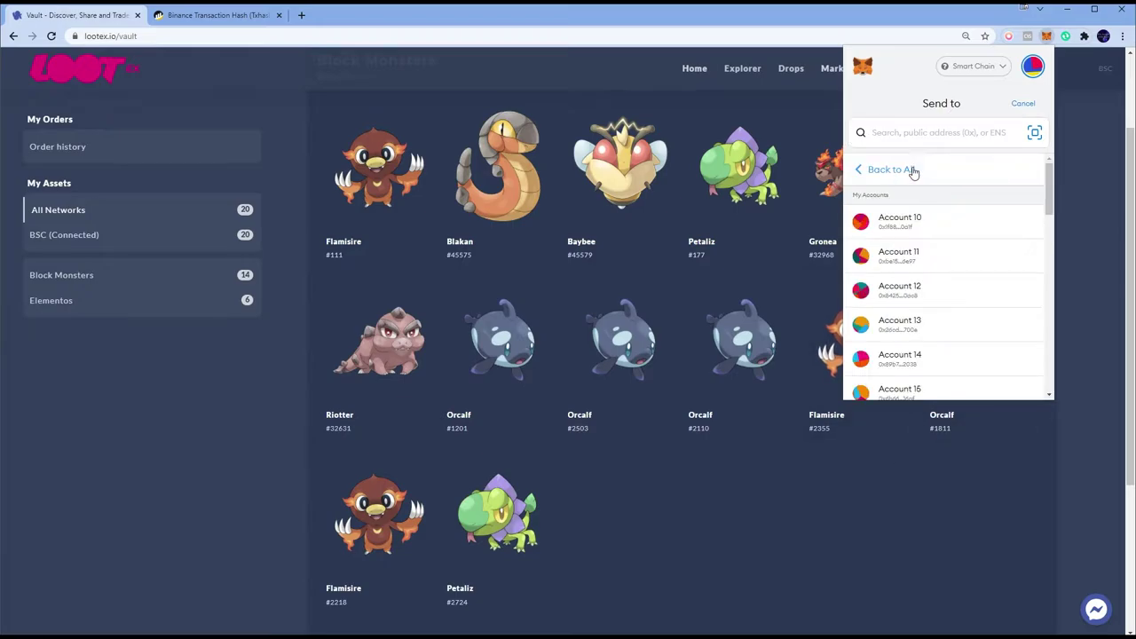
scroll(943, 301, down, 10)
scroll(893, 498, down, 2)
click(892, 498)
scroll(890, 494, down, 1)
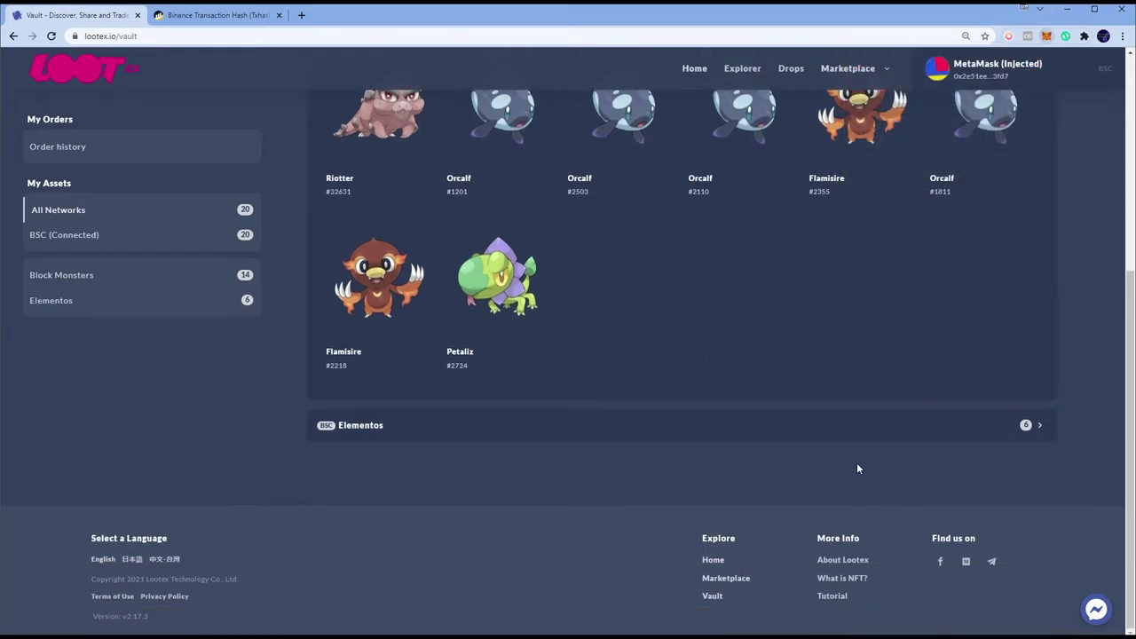
Step: Open the details of Petaliz #2724 in the vault
scroll(856, 462, up, 2)
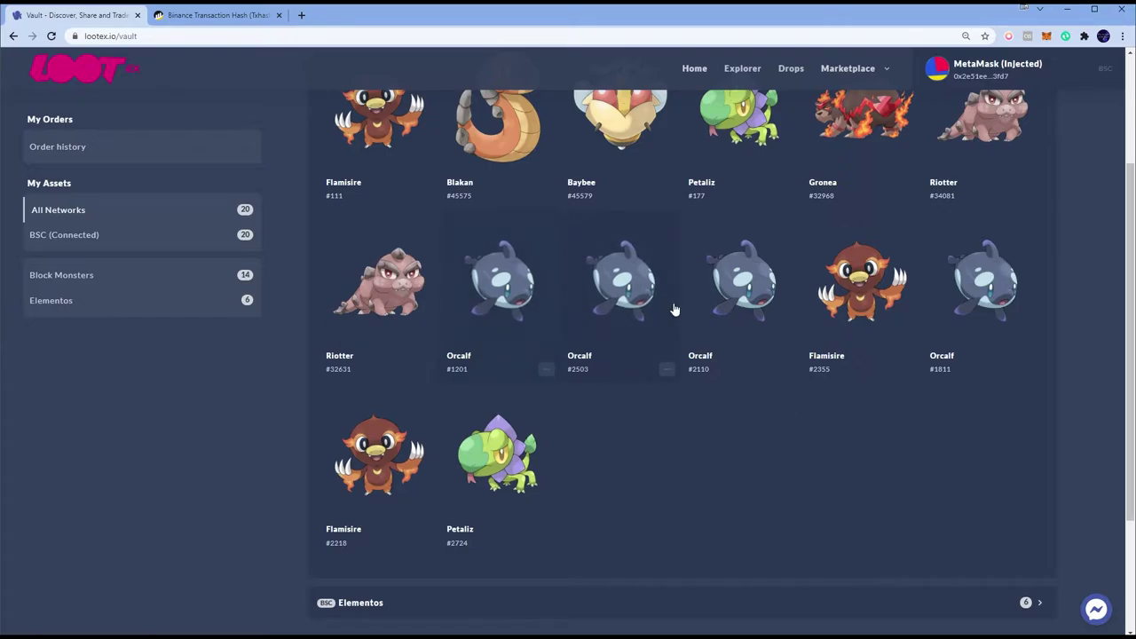
scroll(674, 312, up, 2)
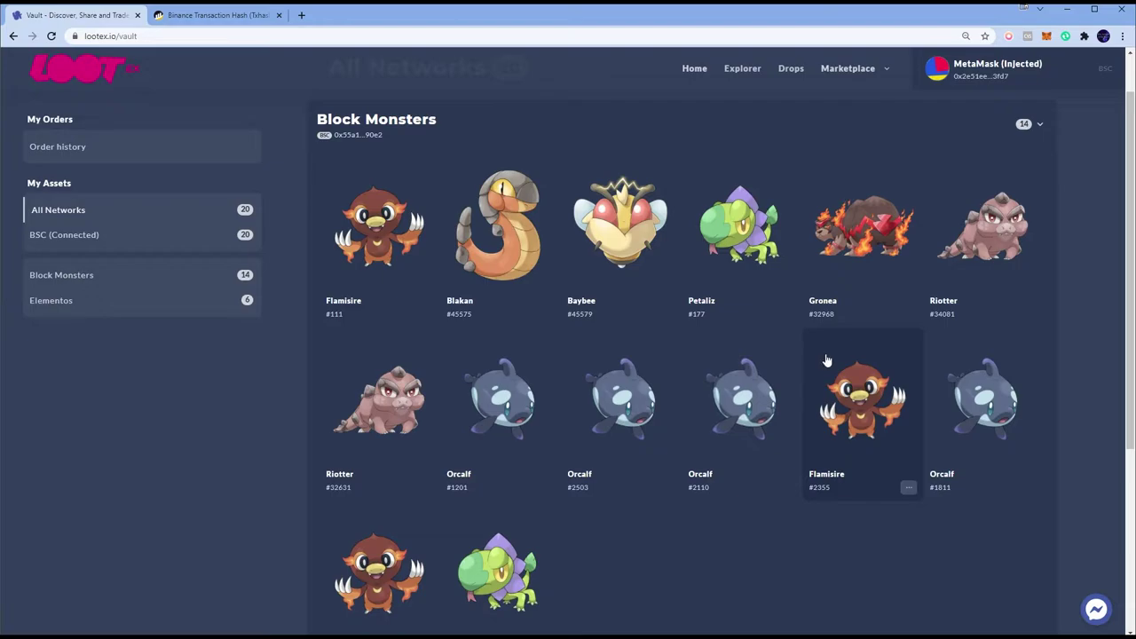
scroll(733, 368, down, 1)
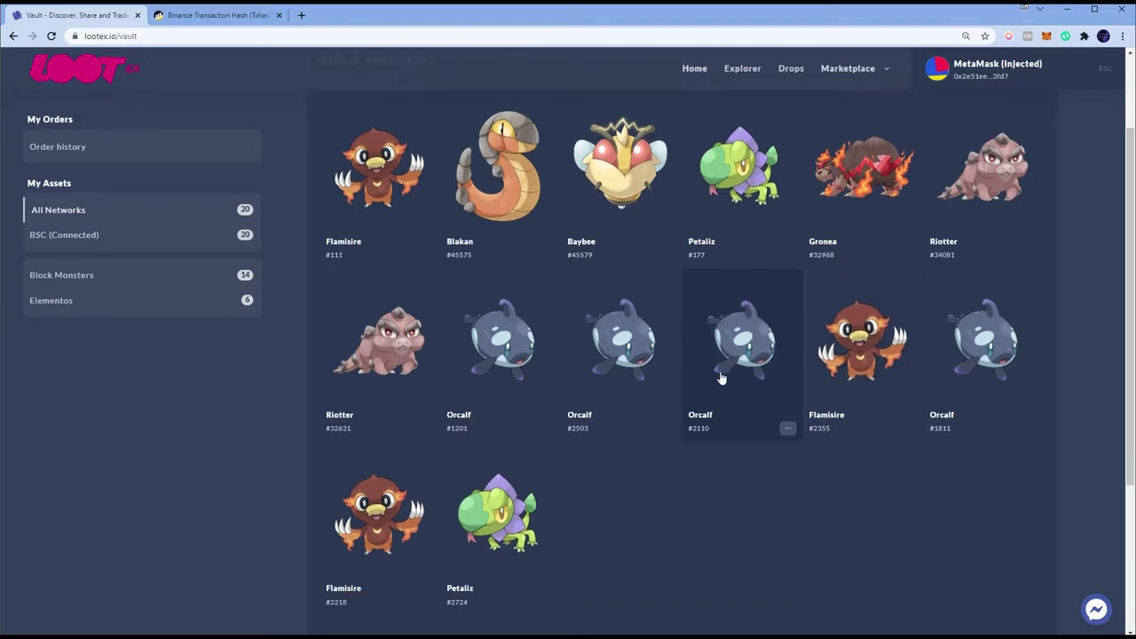
click(509, 527)
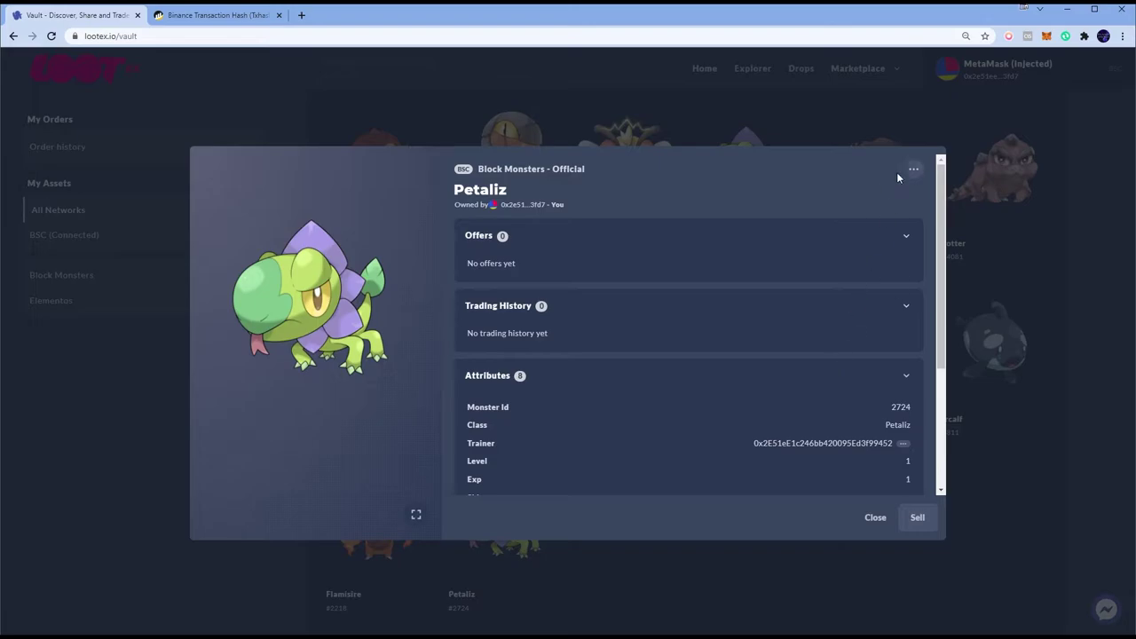
click(992, 328)
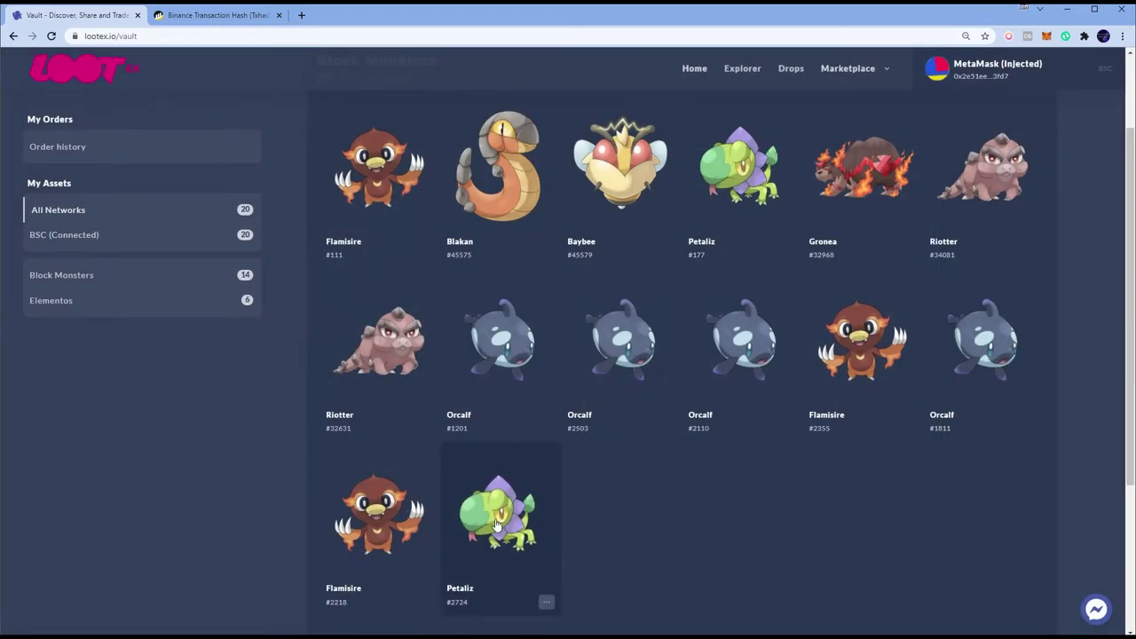
click(505, 537)
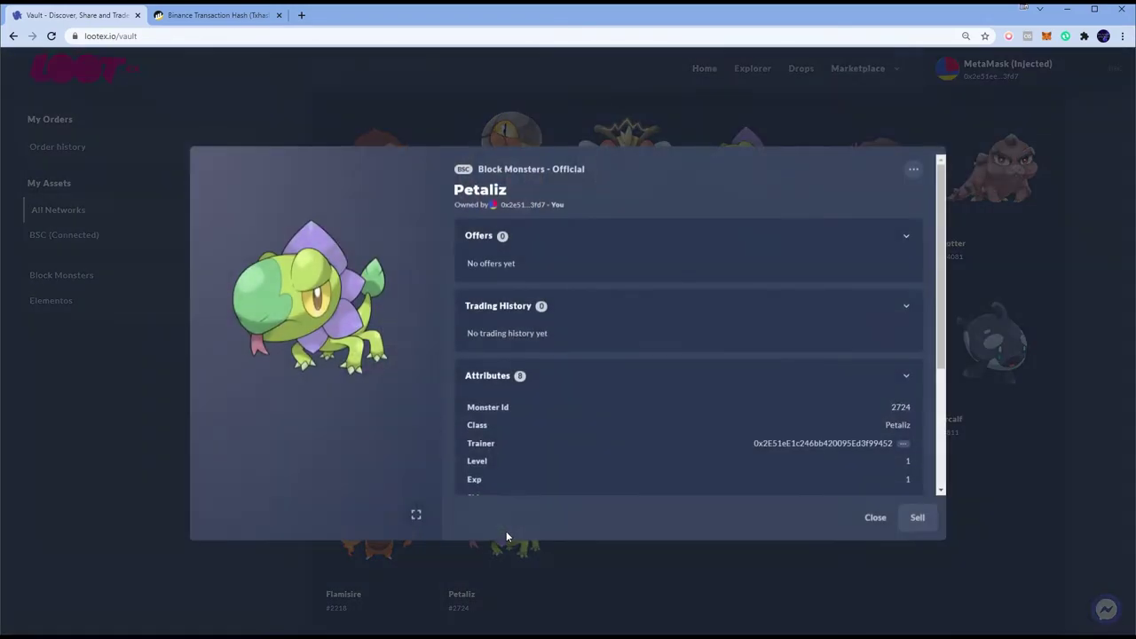
Step: Start transferring Petaliz and bring up the second wallet's MetaMask account overview
click(913, 169)
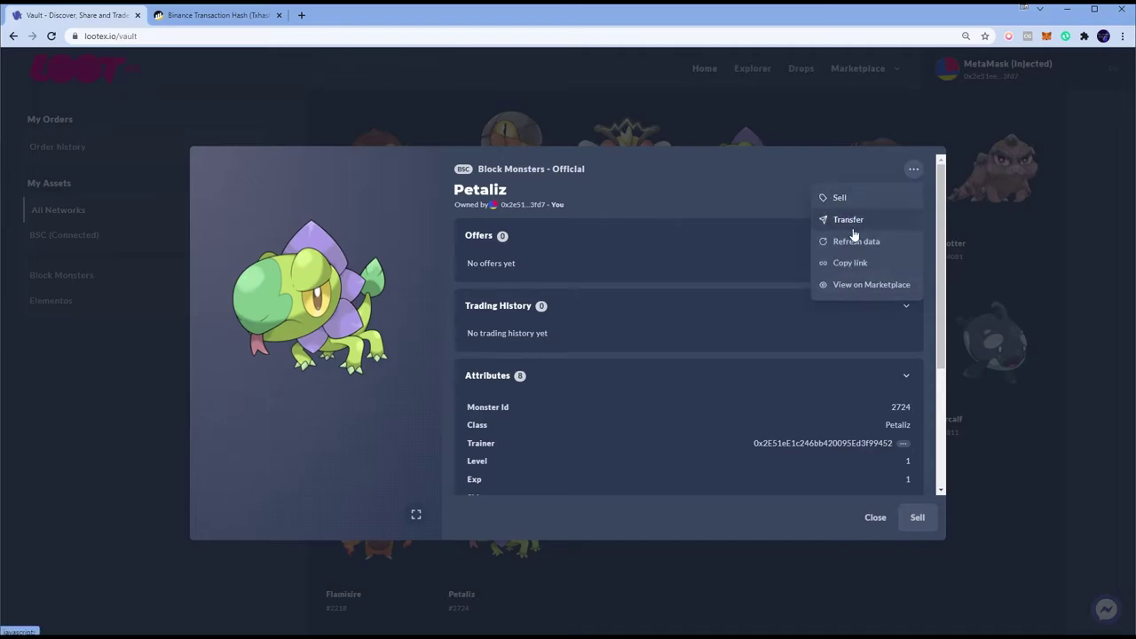
click(854, 220)
key(alt+Tab)
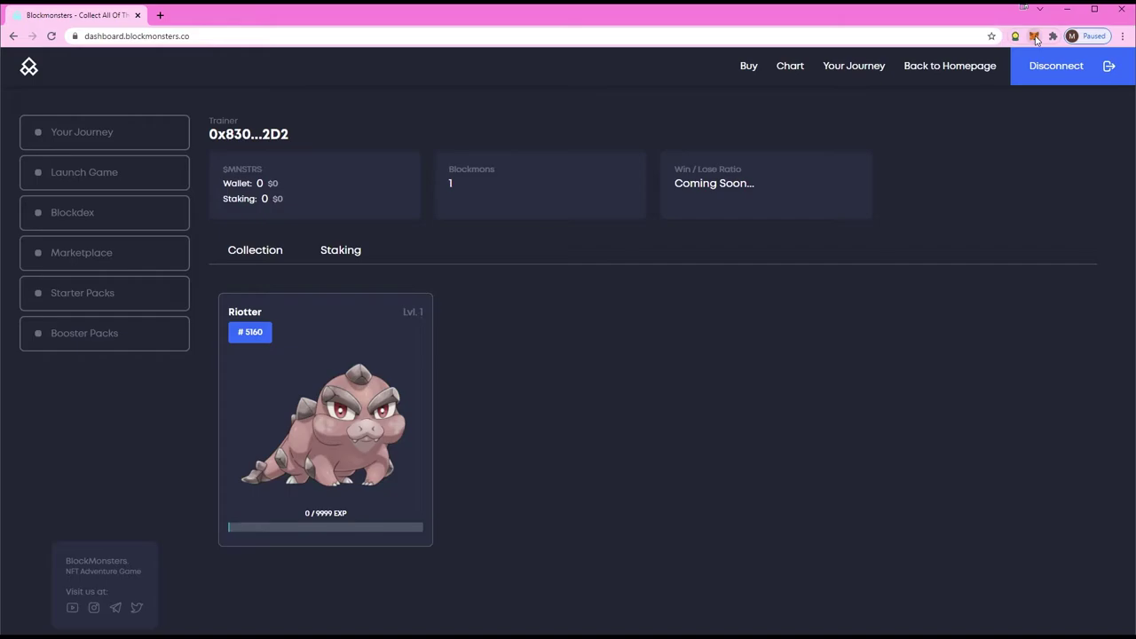
click(1034, 36)
Step: Paste the second wallet's copied address as Petaliz's recipient and submit the transfer
click(932, 114)
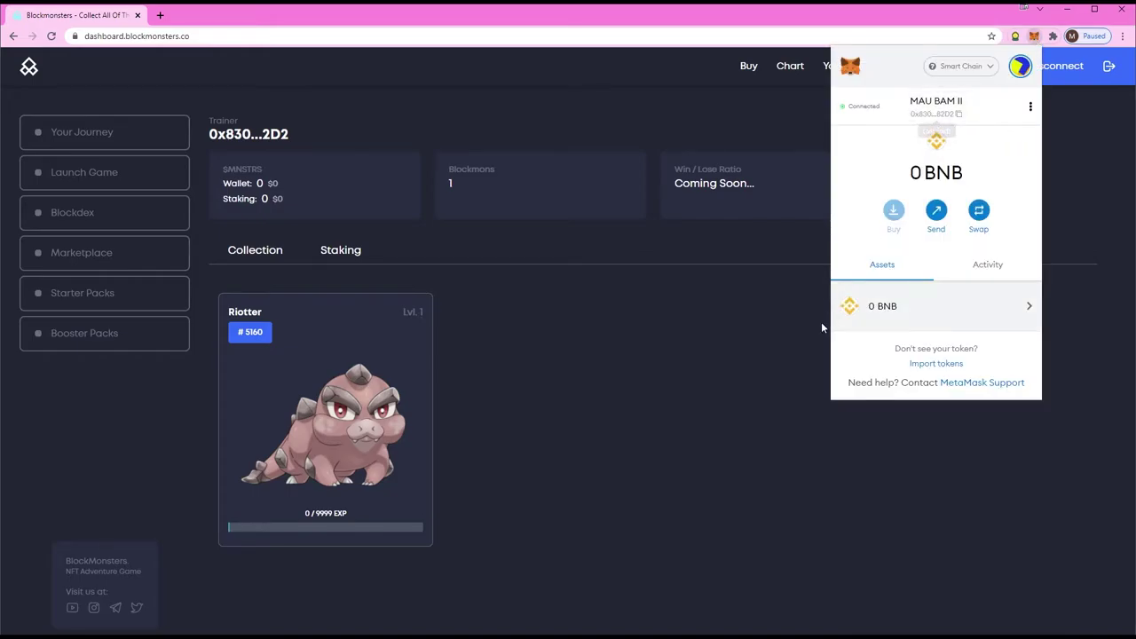
key(alt+Tab)
key(ctrl+v)
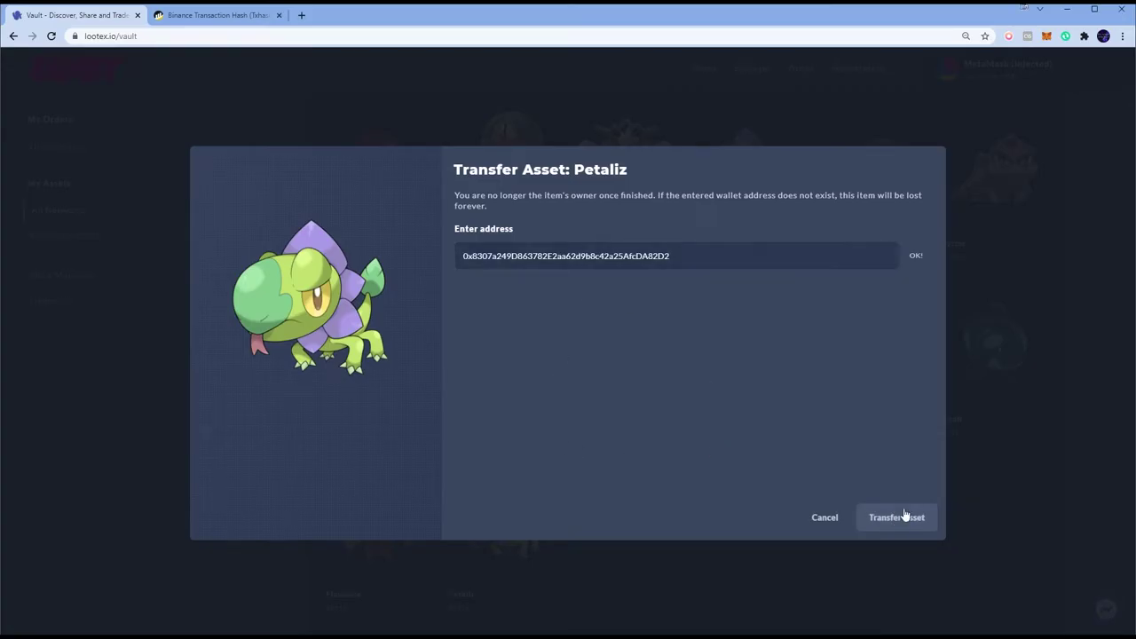
click(887, 518)
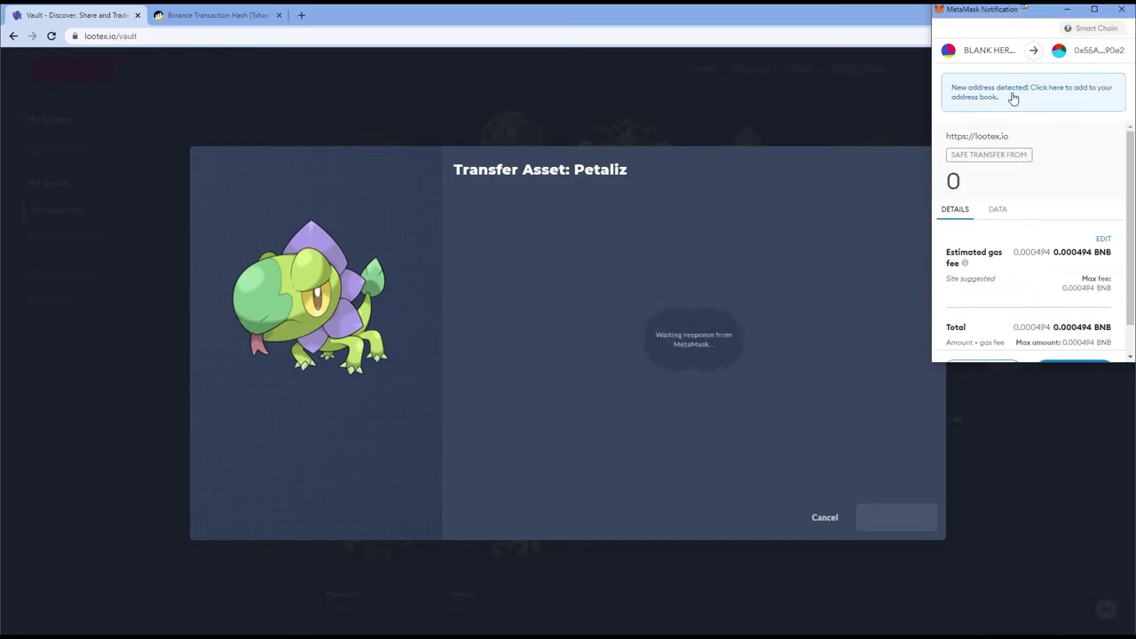
Step: Save the recipient address to the address book under a new alias
click(1013, 97)
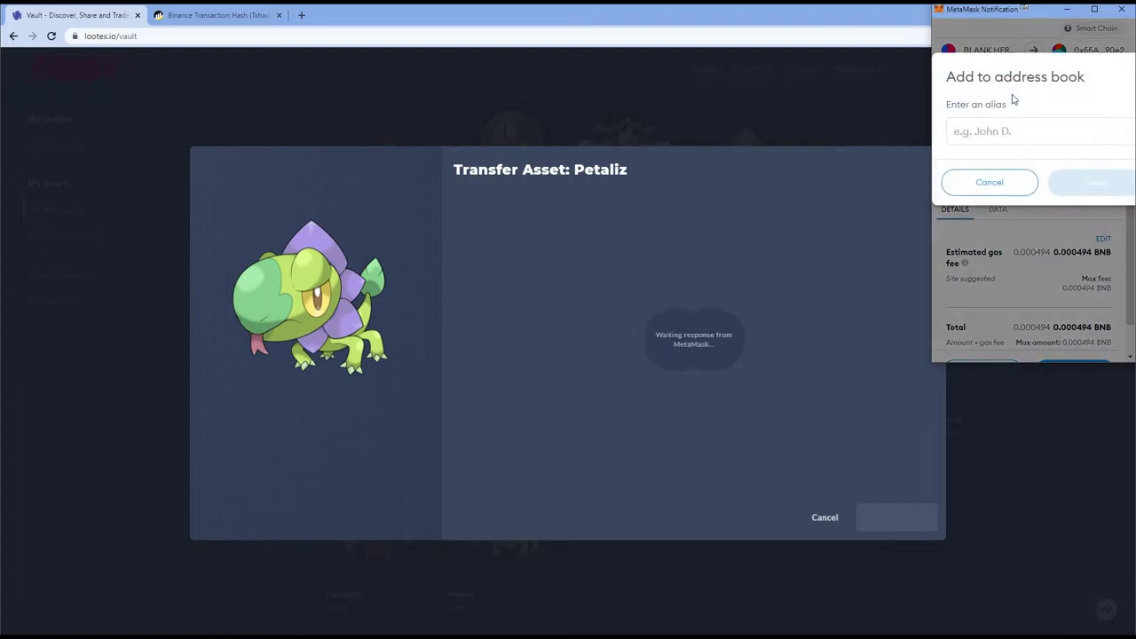
text(MAU BA)
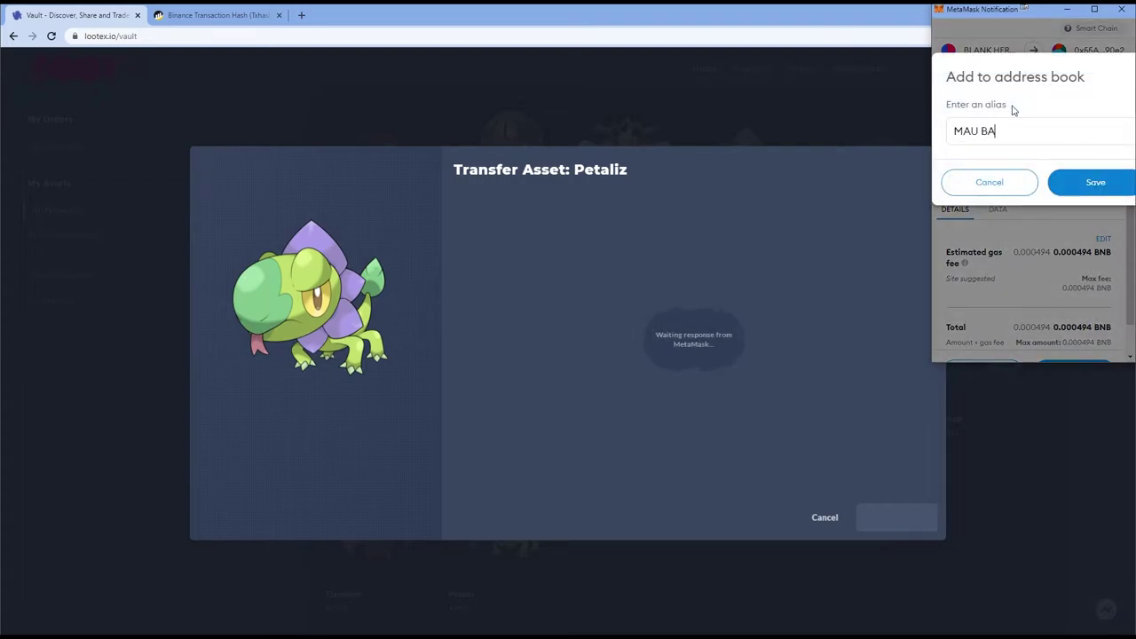
text(M II)
click(1093, 182)
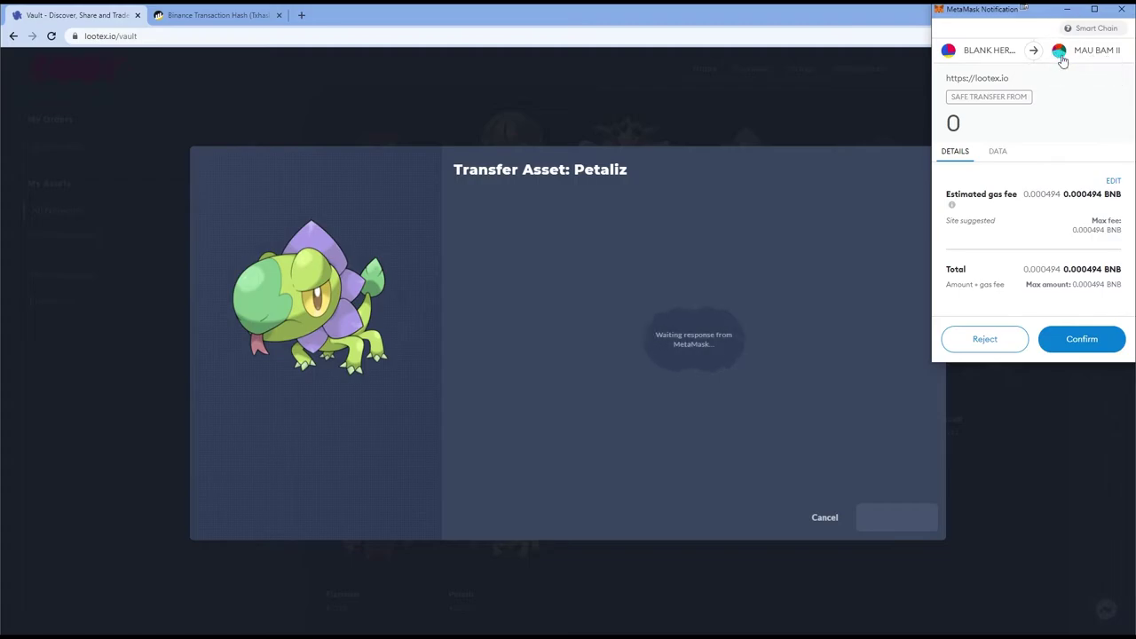
Step: Check that the second wallet's dashboard still lists only Riotter #5160, with 0 BNB in MetaMask
key(alt+Tab)
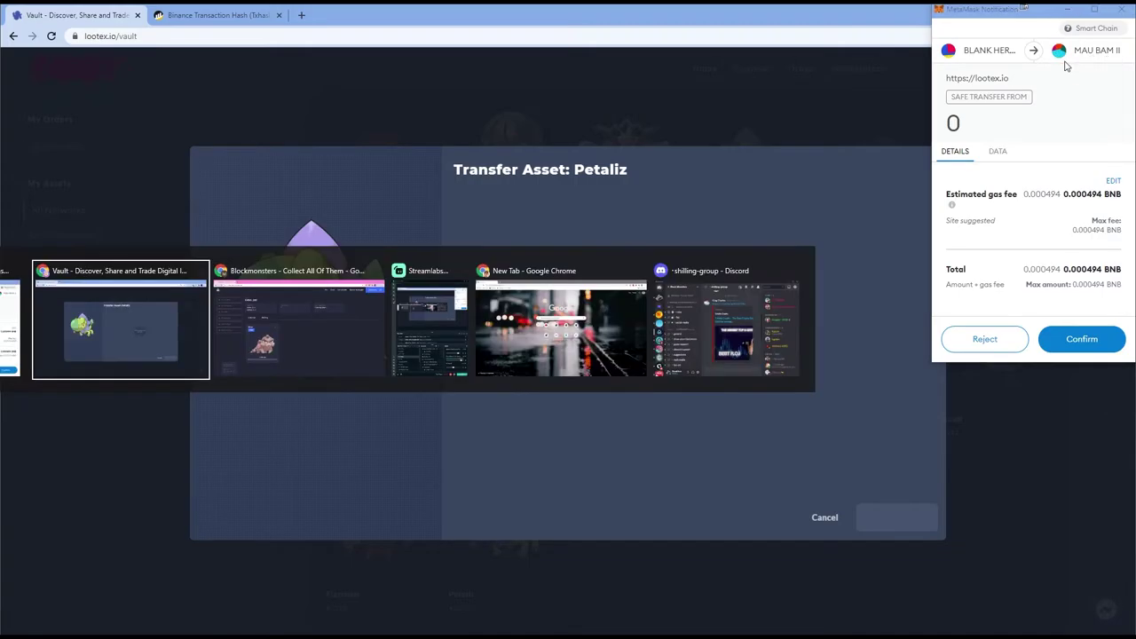
click(1048, 36)
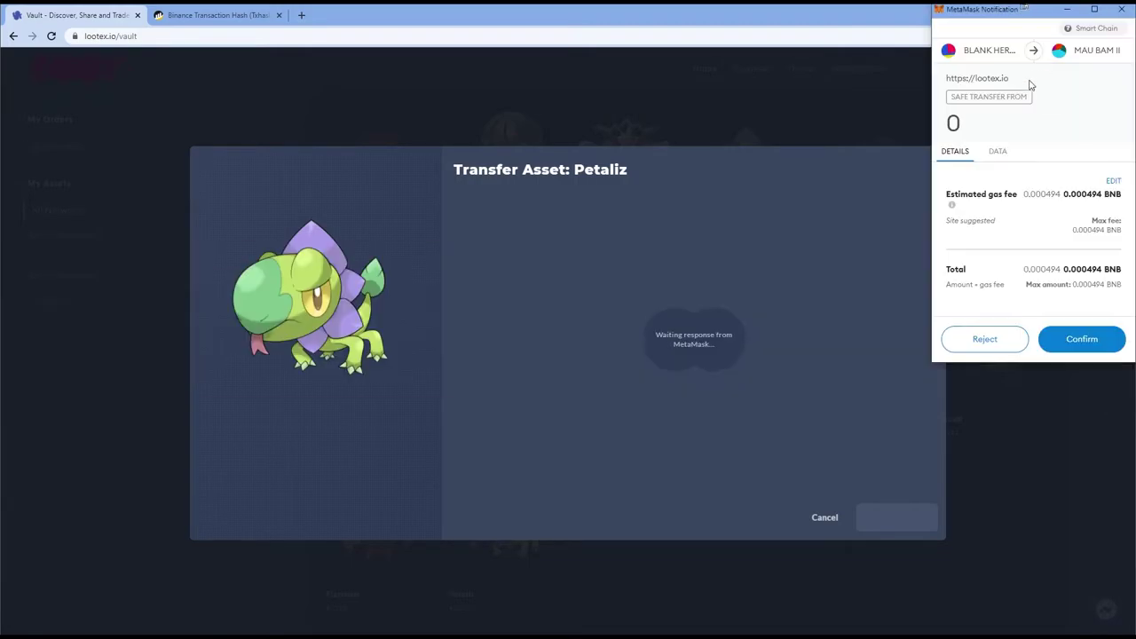
key(alt+Tab)
key(alt+Tab)
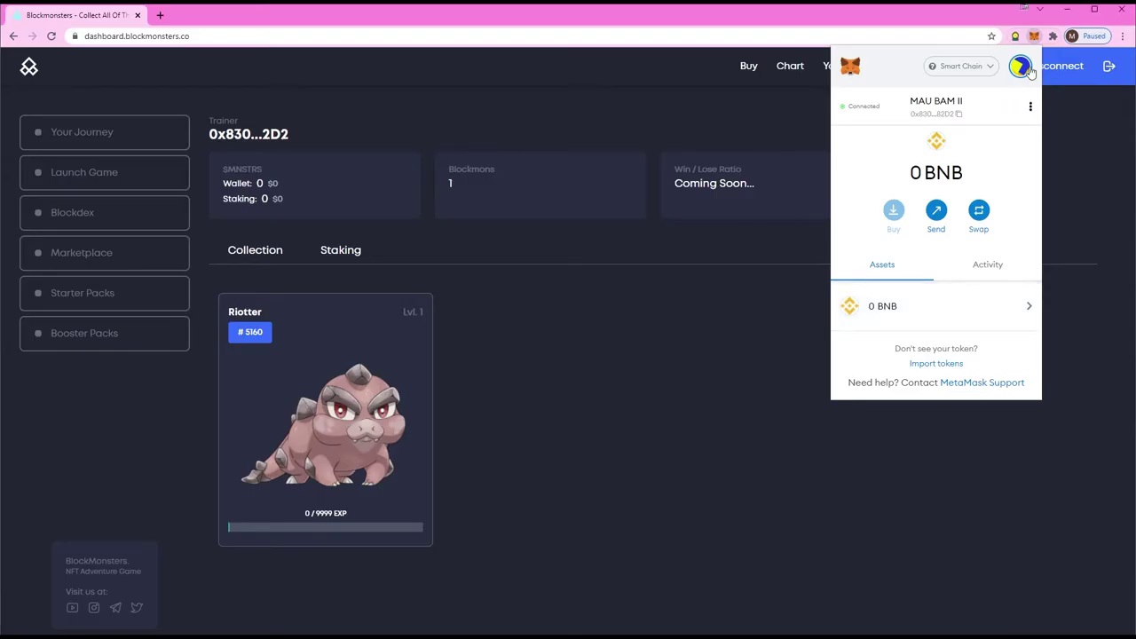
key(alt+Tab)
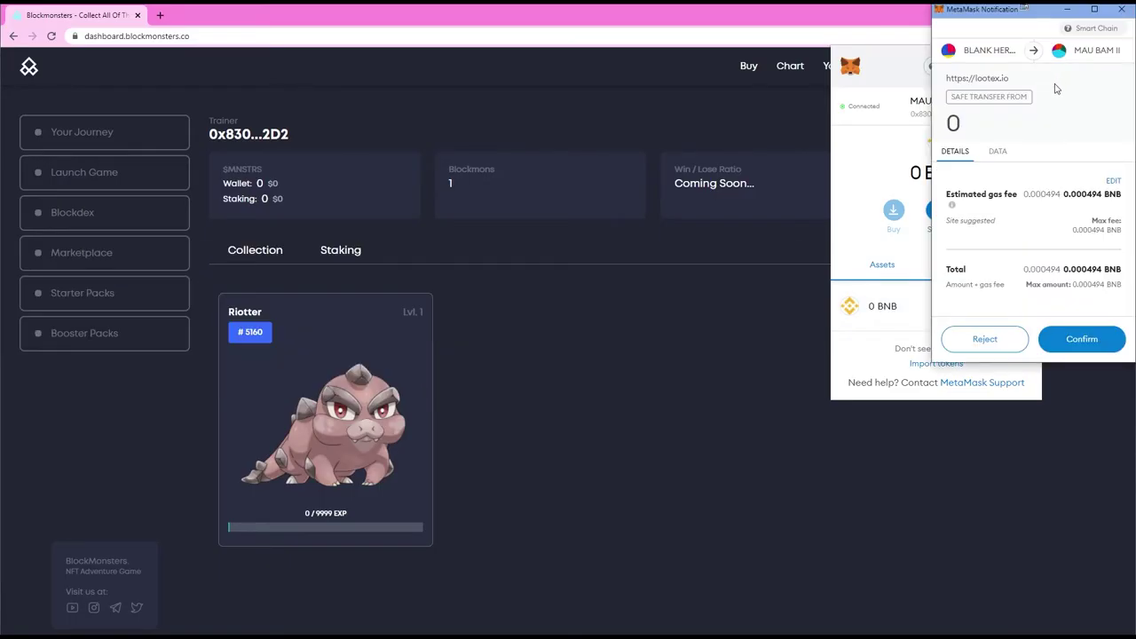
key(alt+Tab)
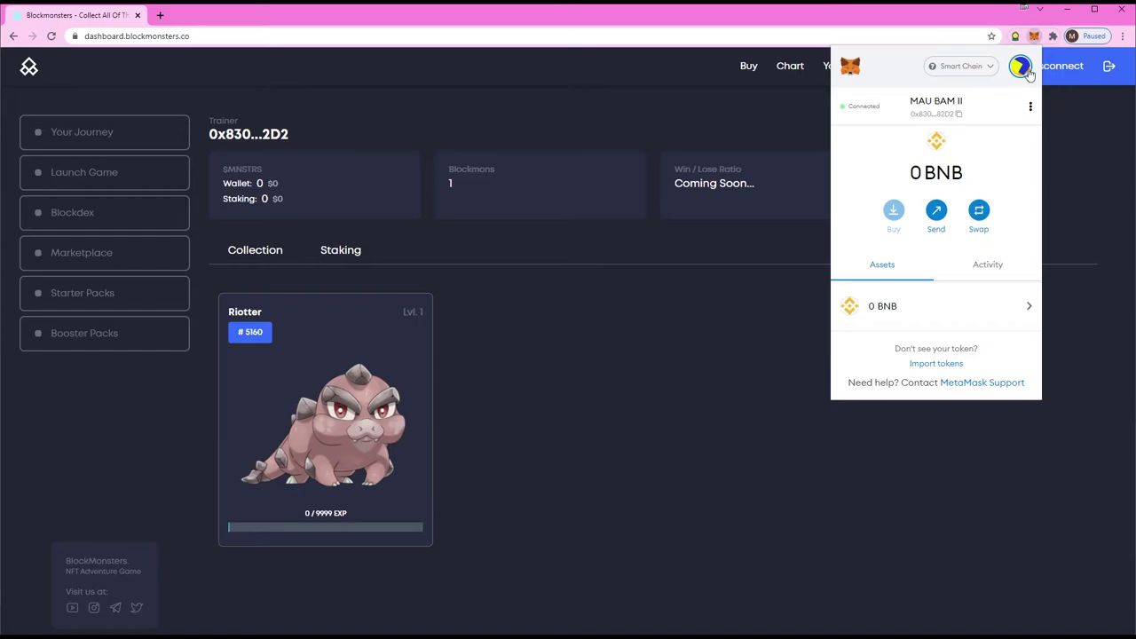
key(alt+Tab)
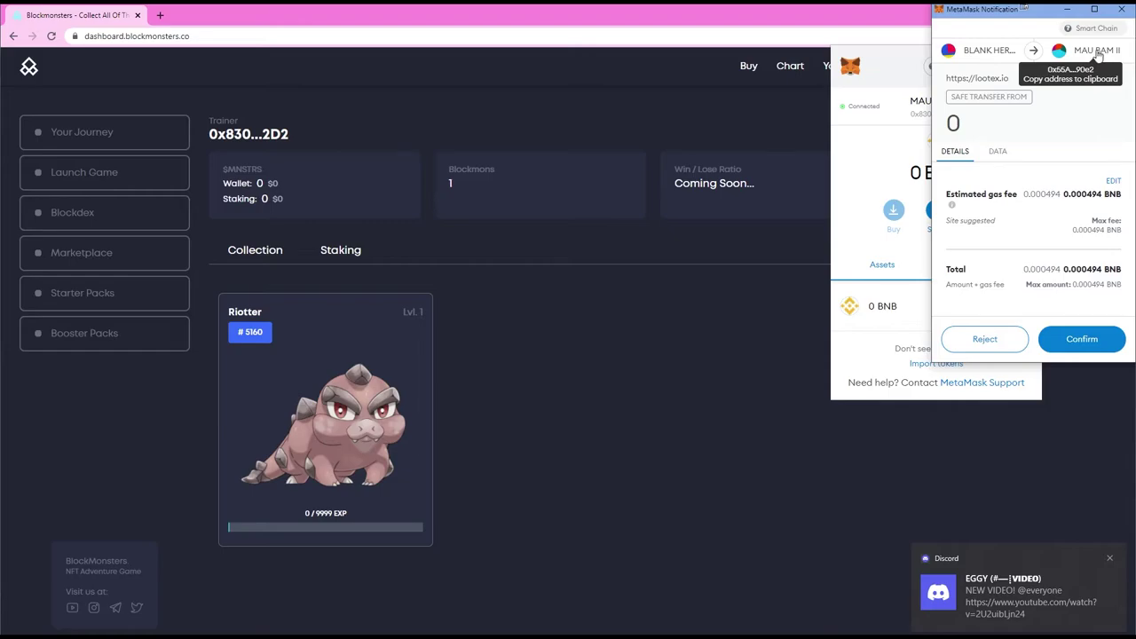
Step: Cycle through the Lootex vault and new tab windows, ending back on the Block Monsters dashboard
key(alt+Tab)
key(alt+Tab)
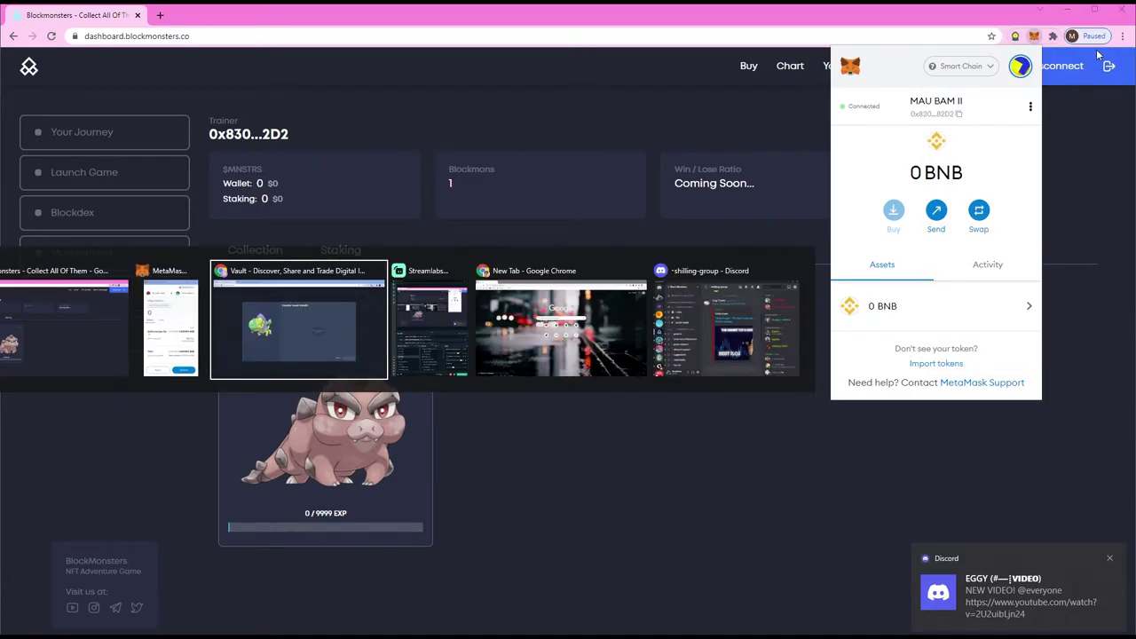
key(alt+Tab)
key(alt+Tab)
key(alt+Tab)
key(alt+Tab)
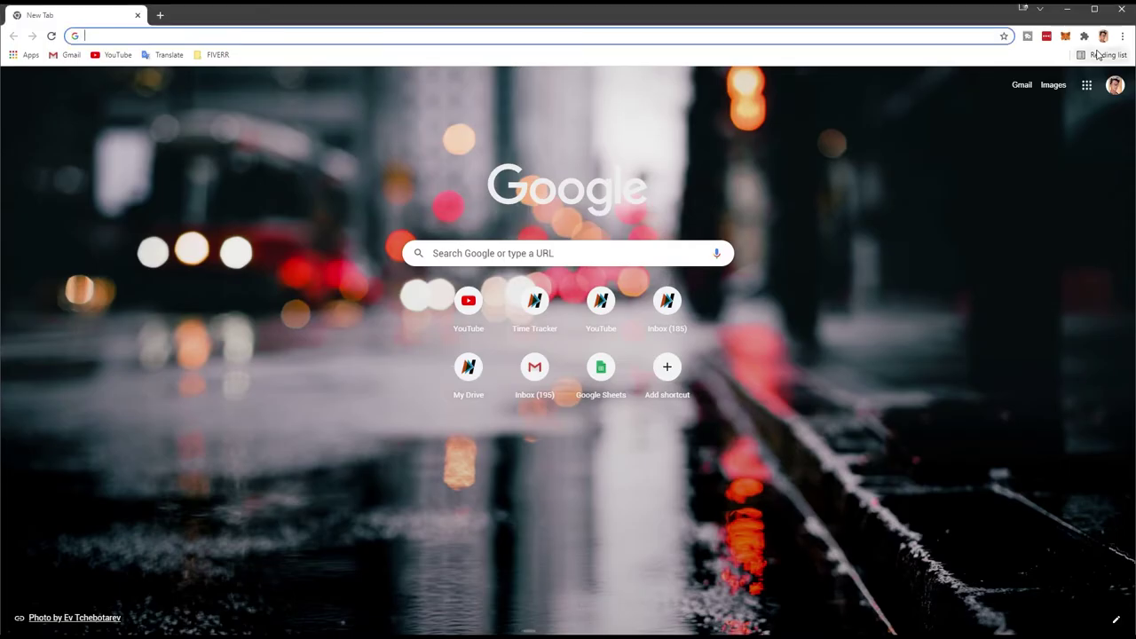
key(alt+Tab)
key(alt+Tab)
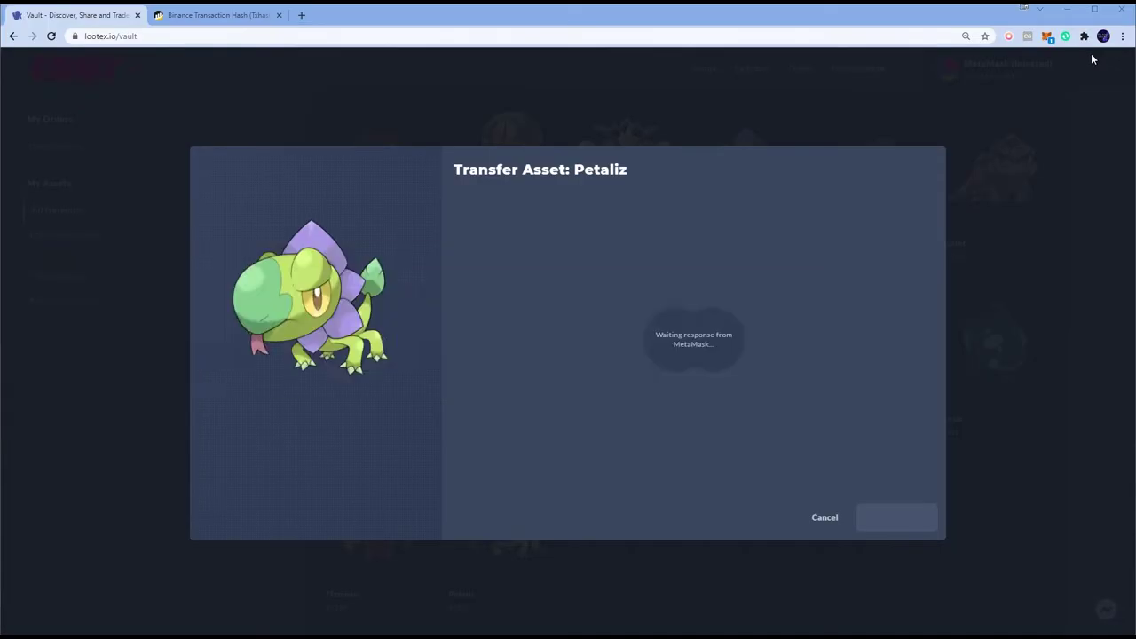
key(alt+Tab)
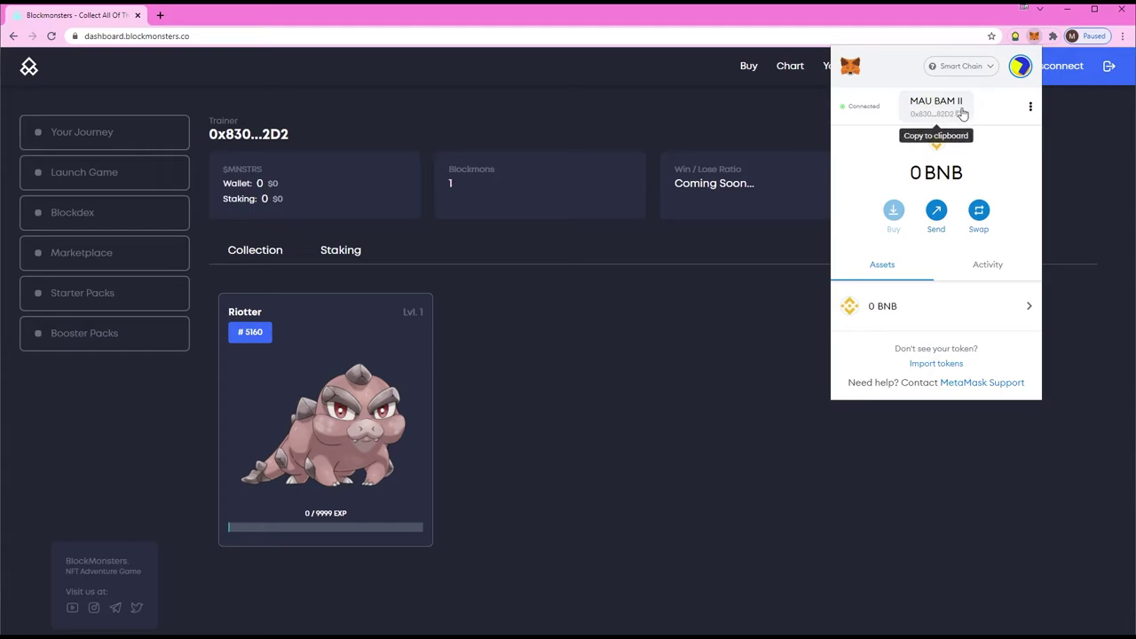
key(alt+Tab)
key(alt+Tab)
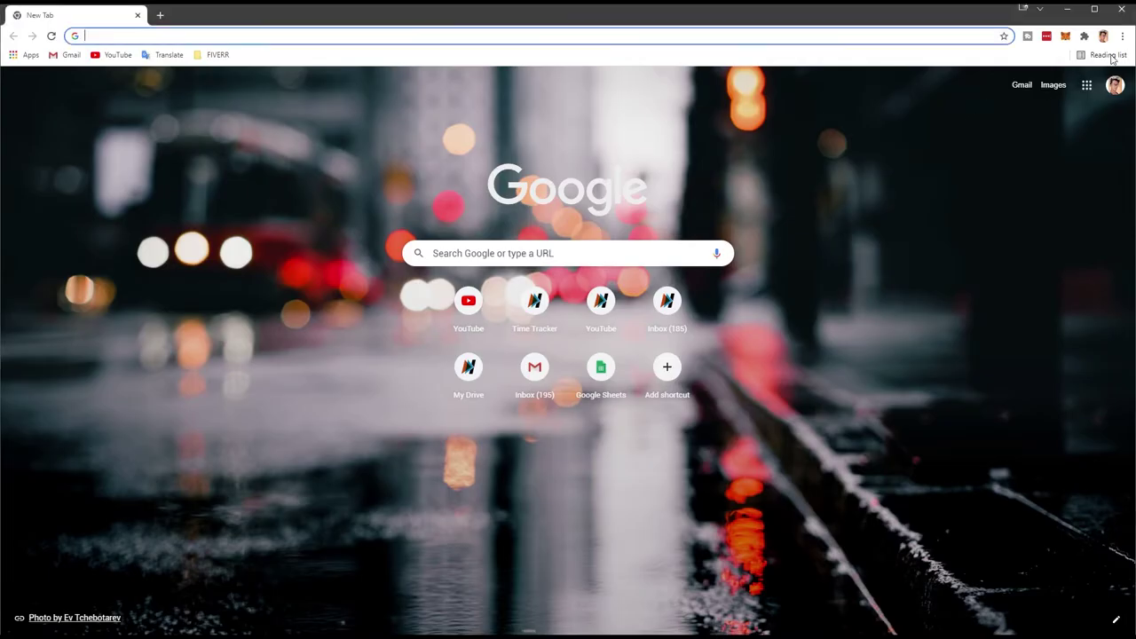
key(alt+Tab)
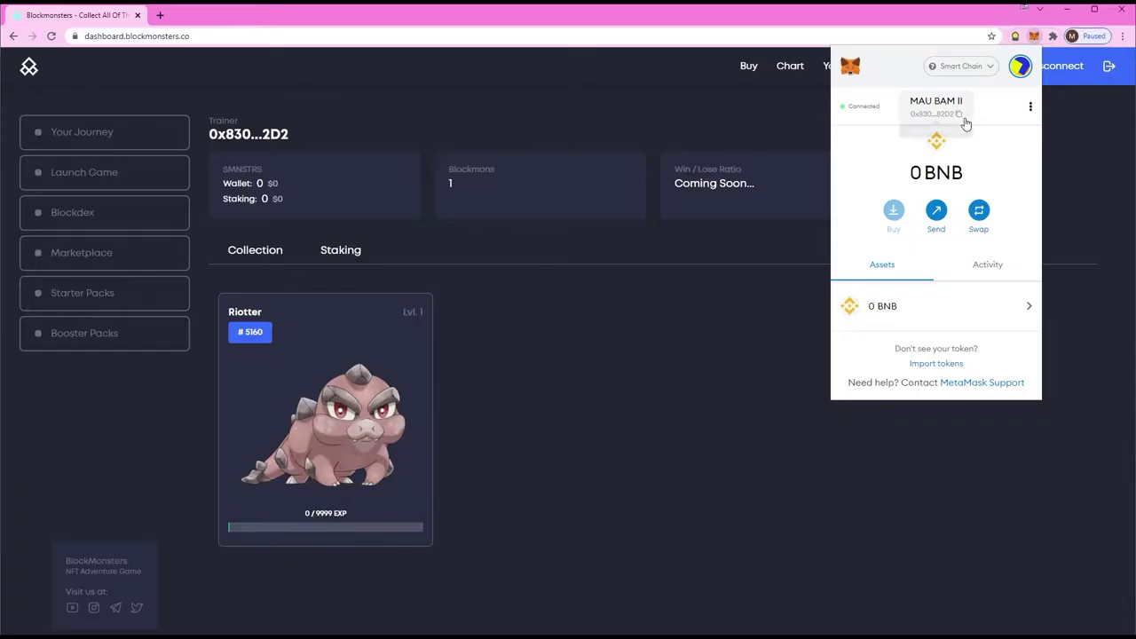
key(alt+Tab)
key(alt+Tab)
key(alt+Tab)
key(alt+Tab)
key(alt+Tab)
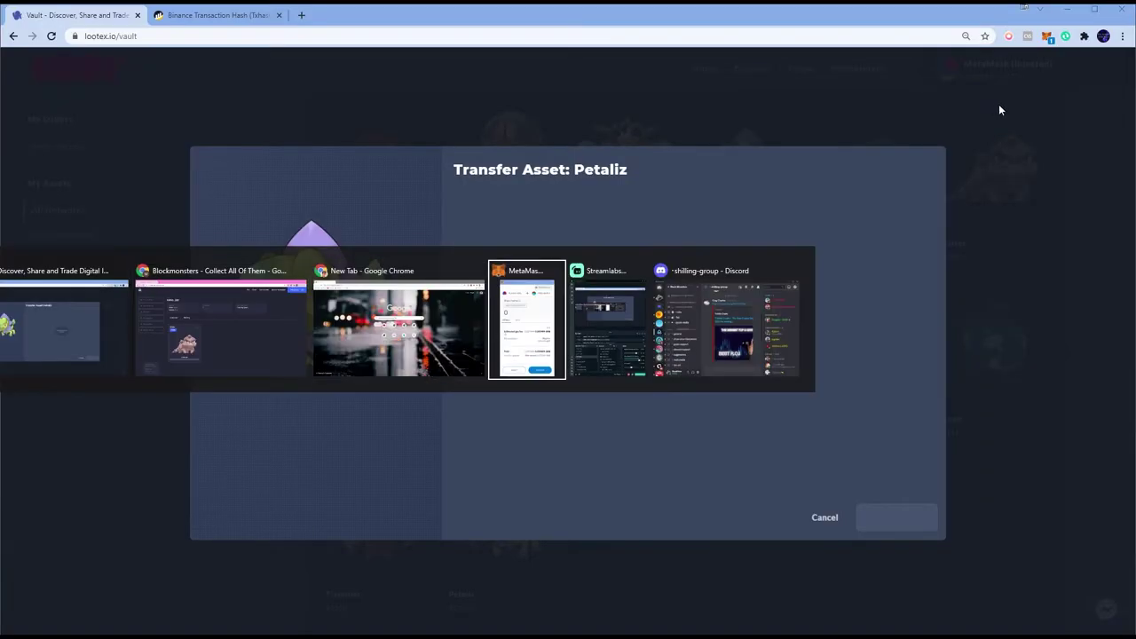
Step: Reject the pending MetaMask request and open the Safe Transfer From entry in Activity
click(983, 338)
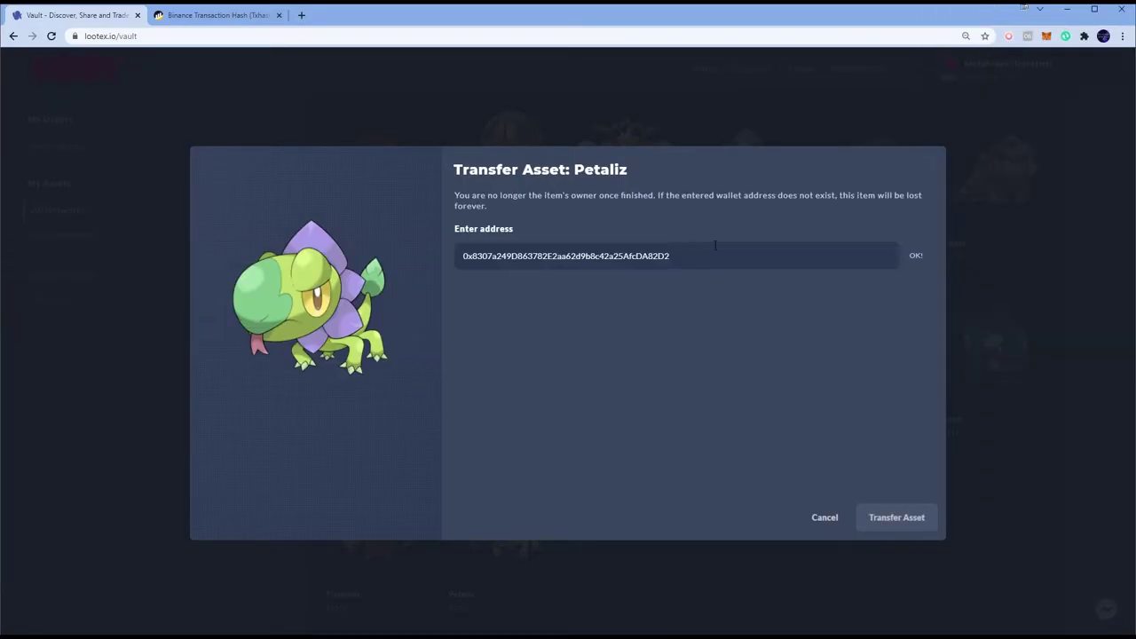
click(1047, 37)
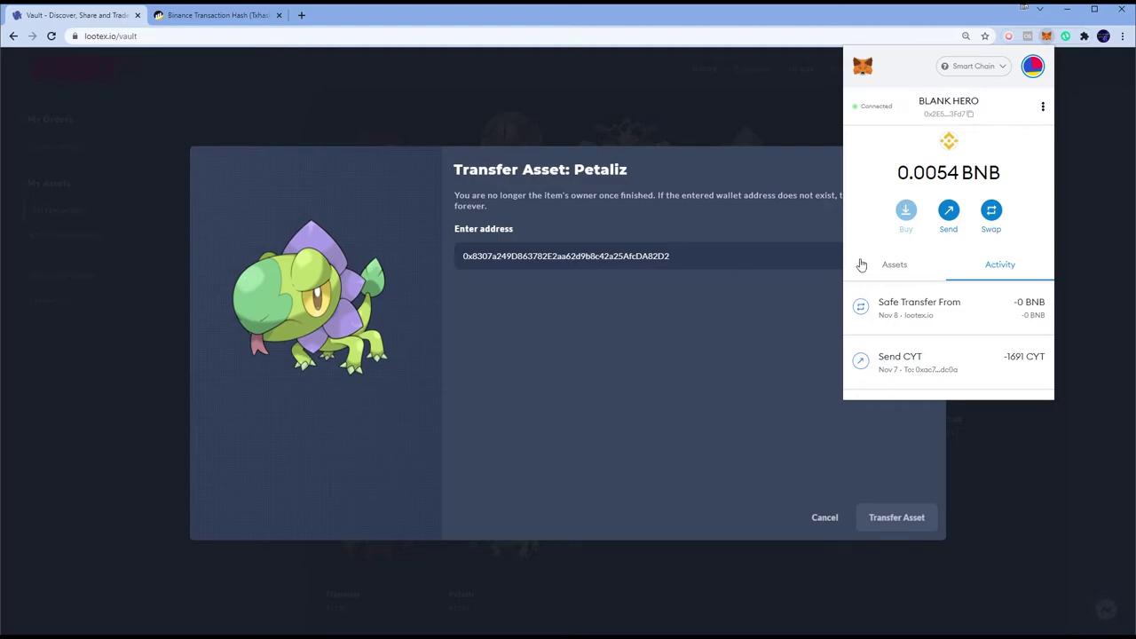
click(925, 314)
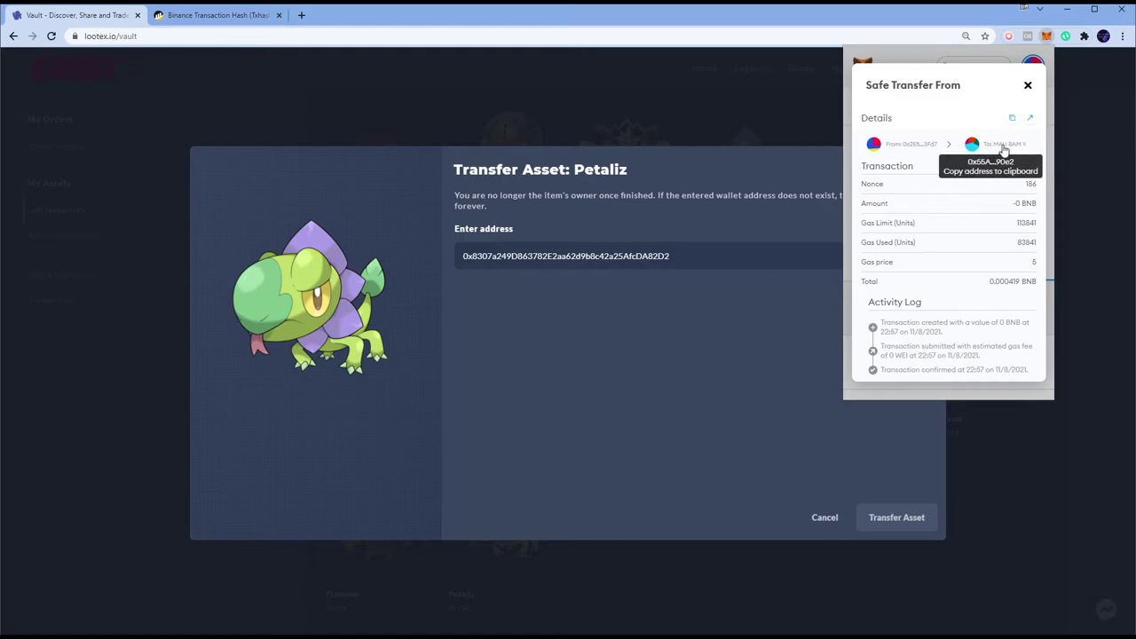
Step: View the Safe Transfer From transaction on BscScan: Success, TokenID 33505, 0.000419205 BNB fee
click(1027, 85)
scroll(982, 302, down, 3)
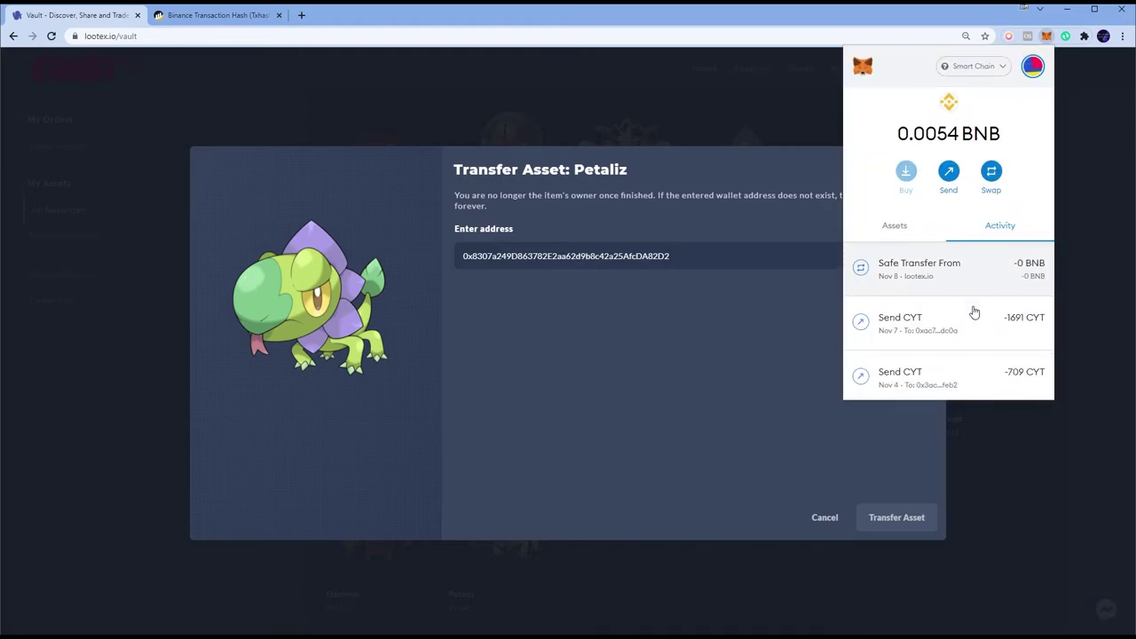
scroll(932, 305, up, 3)
click(929, 305)
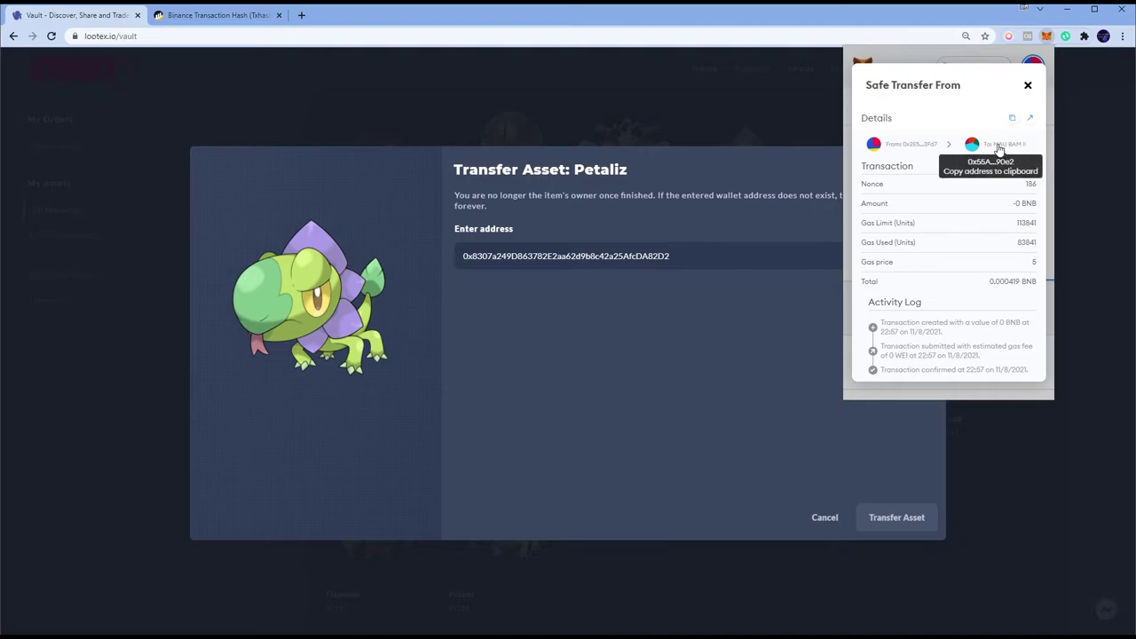
click(1030, 118)
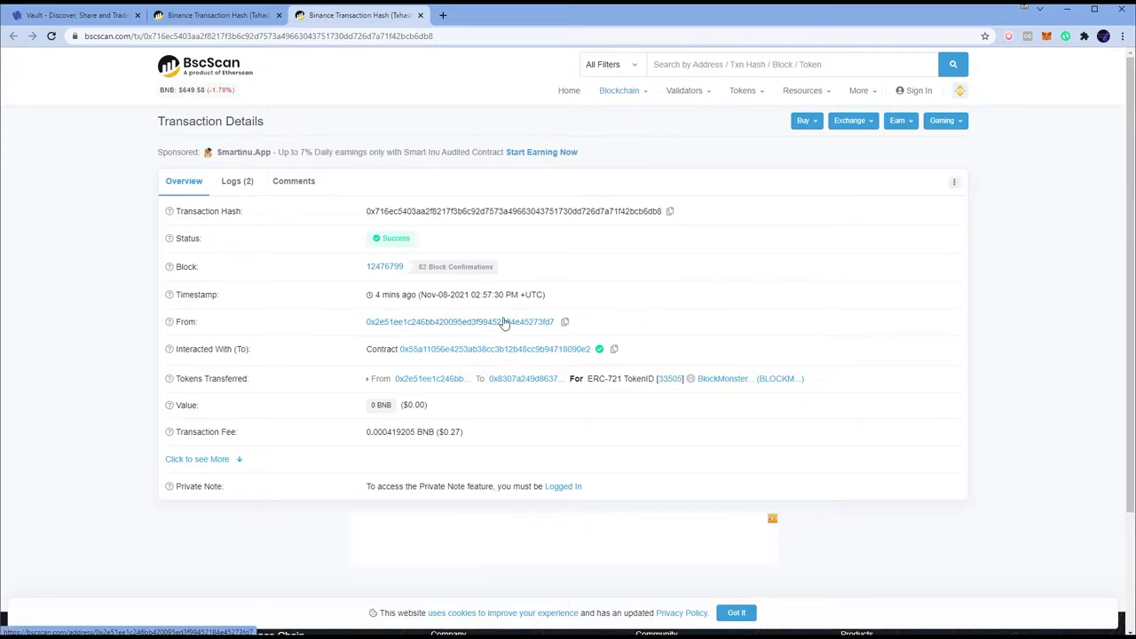
Step: Confirm the TokenID 33505 transfer shows Success, select its contract address, and close the extra BscScan tabs
drag(202, 348, 595, 349)
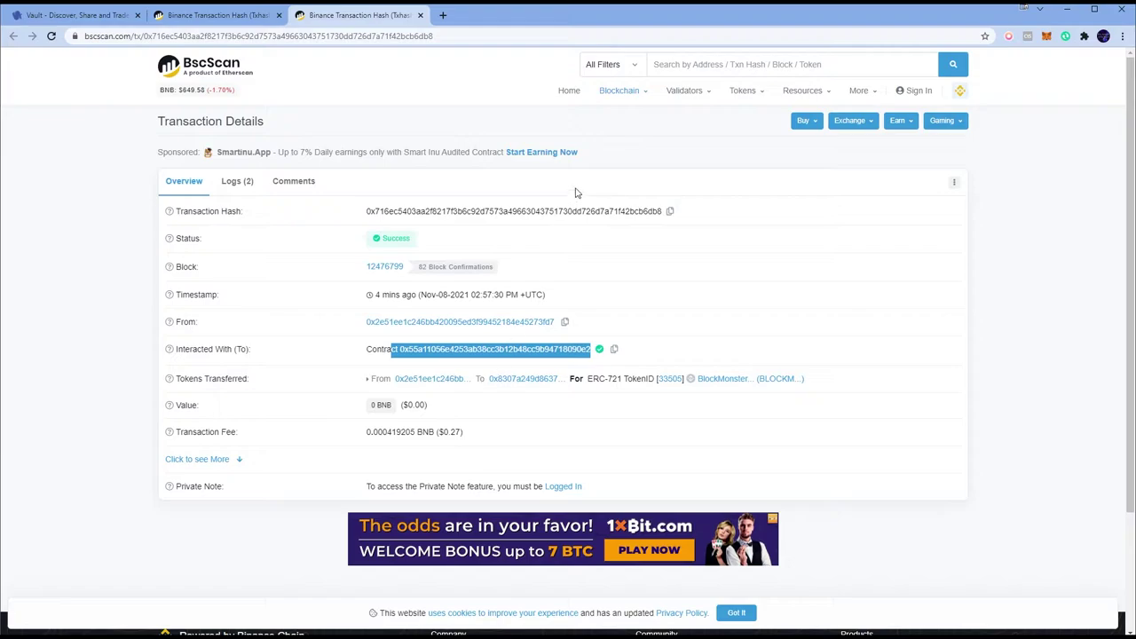
click(420, 15)
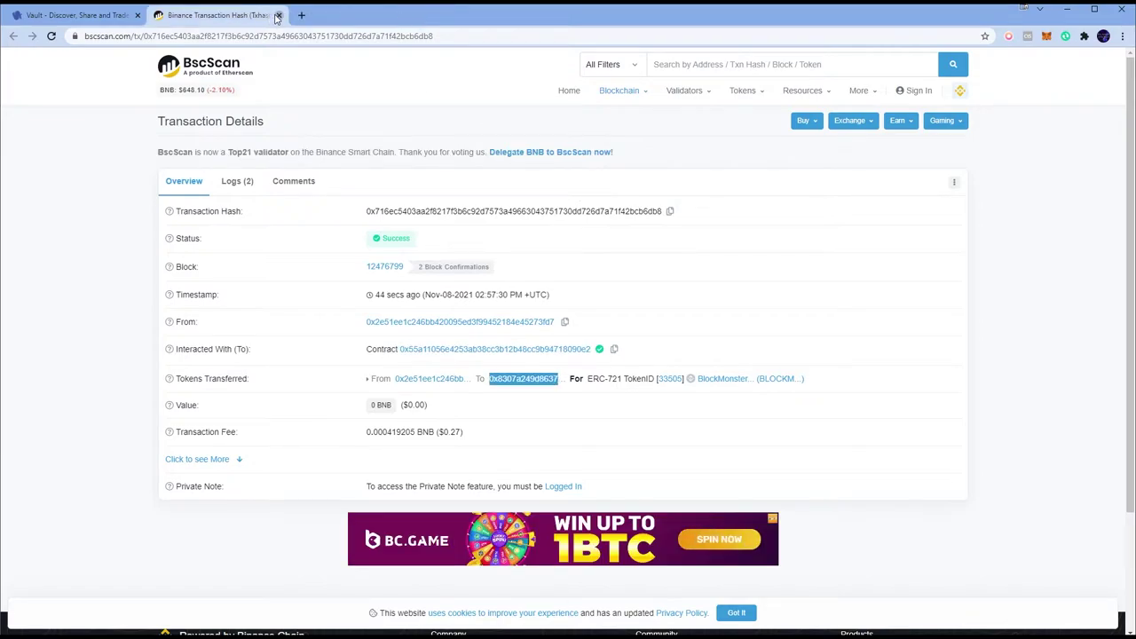
click(278, 15)
Step: Delete the end of the entered recipient address and cancel the Petaliz Transfer Asset dialog
double_click(797, 255)
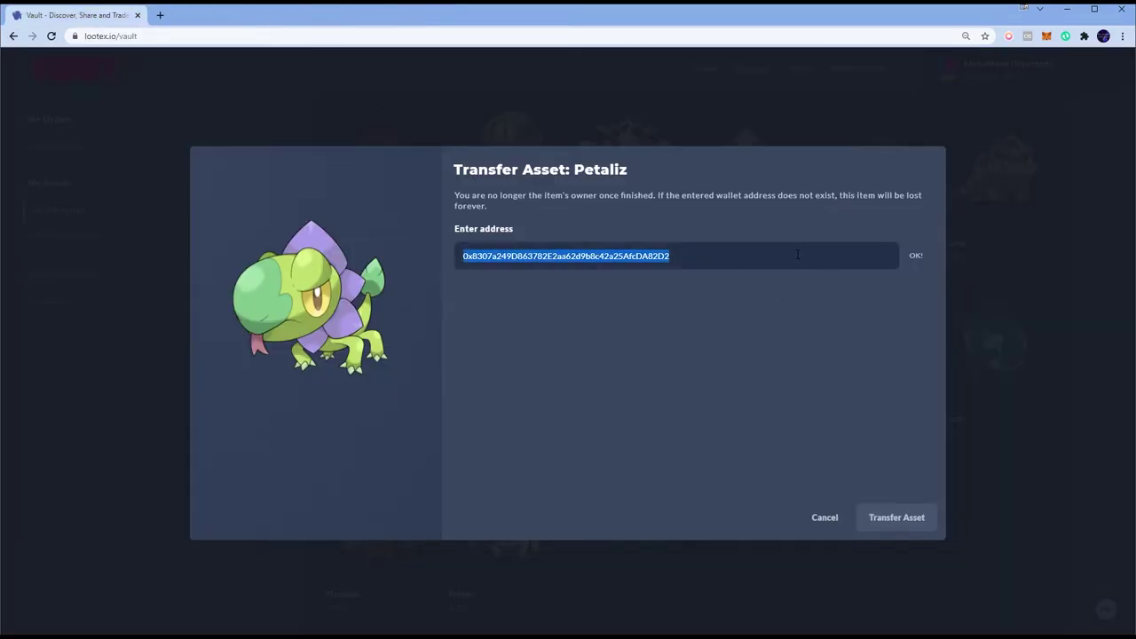
click(797, 254)
double_click(718, 254)
key(Right)
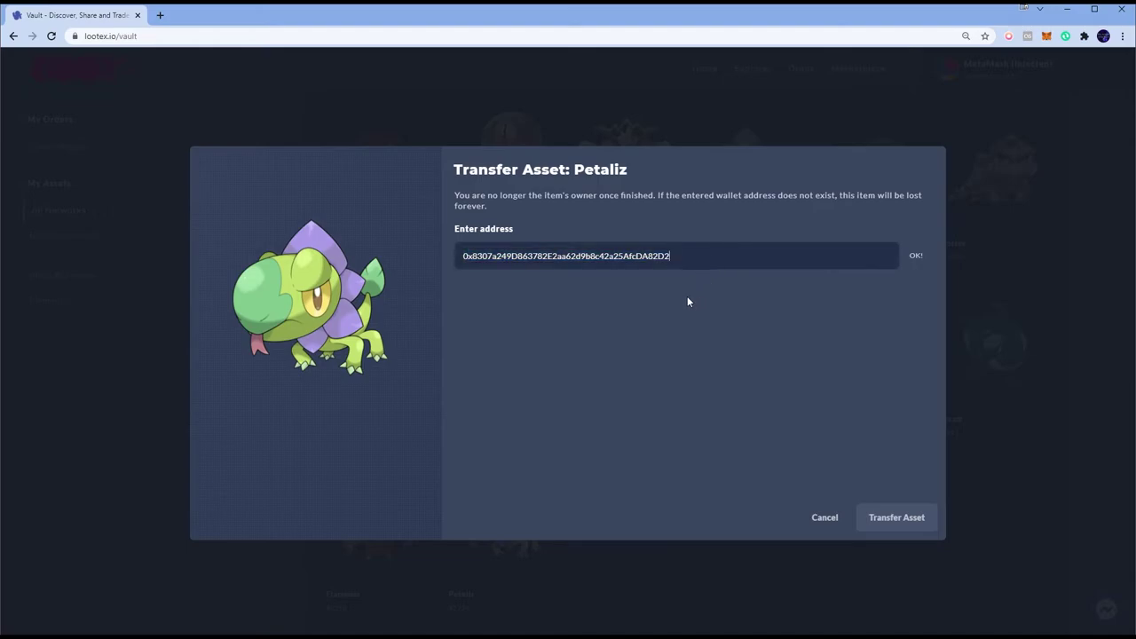
double_click(708, 258)
key(Right)
double_click(747, 266)
key(ctrl+c)
key(Right)
key(BackSpace)
key(BackSpace)
key(BackSpace)
key(BackSpace)
key(BackSpace)
key(BackSpace)
key(BackSpace)
key(BackSpace)
key(BackSpace)
key(BackSpace)
key(BackSpace)
key(BackSpace)
key(BackSpace)
key(BackSpace)
key(BackSpace)
key(BackSpace)
key(BackSpace)
key(BackSpace)
key(BackSpace)
key(BackSpace)
key(BackSpace)
key(BackSpace)
key(BackSpace)
key(BackSpace)
key(BackSpace)
key(BackSpace)
key(BackSpace)
key(BackSpace)
key(BackSpace)
key(BackSpace)
key(BackSpace)
key(BackSpace)
key(BackSpace)
key(BackSpace)
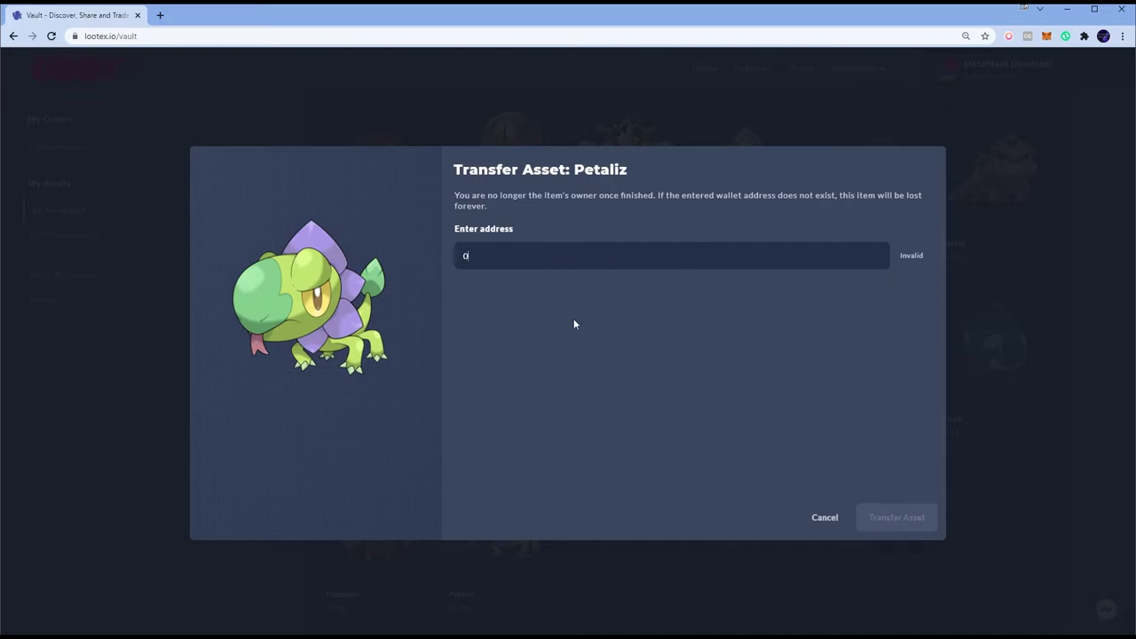
click(823, 517)
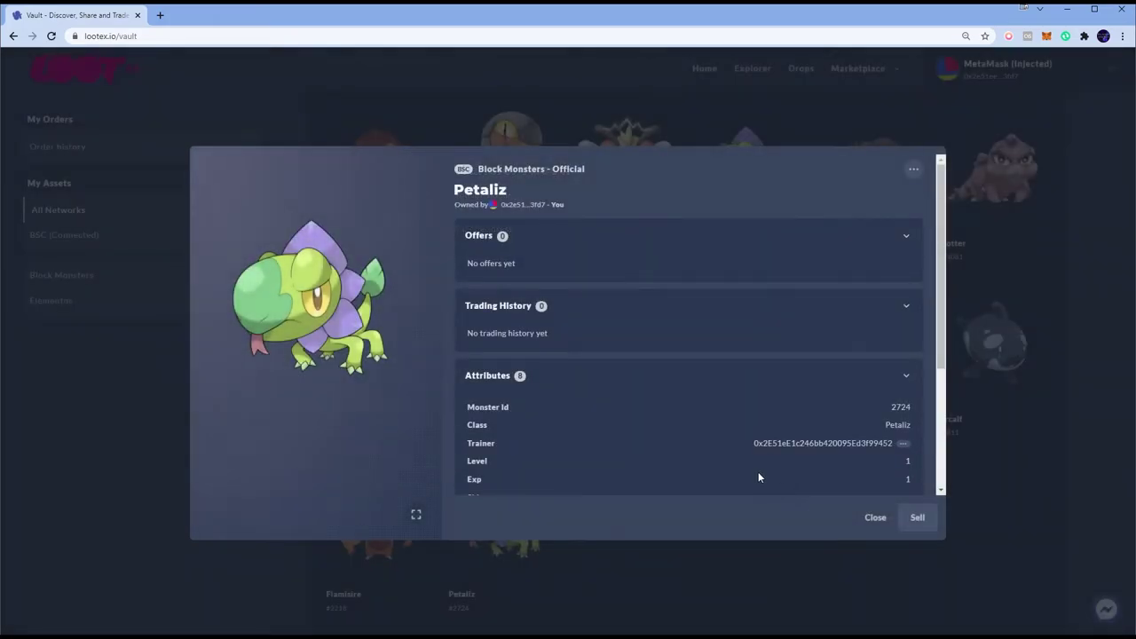
Step: Close Petaliz's details and reconnect MetaMask, so the refreshed vault shows 21 assets, 15 Block Monsters
click(875, 517)
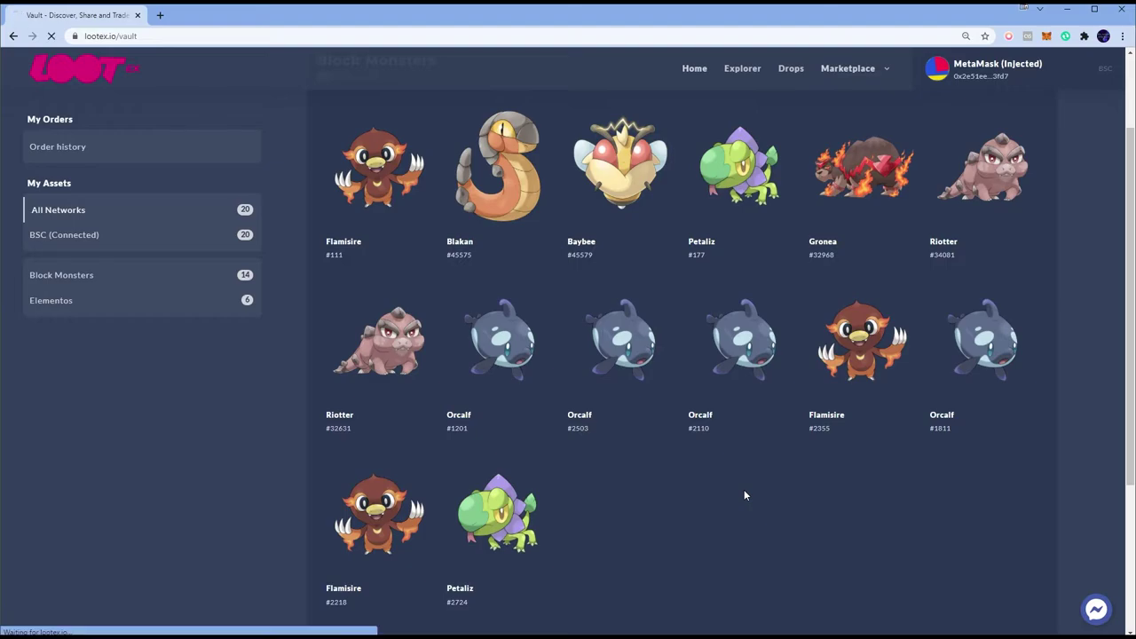
key(alt+Tab)
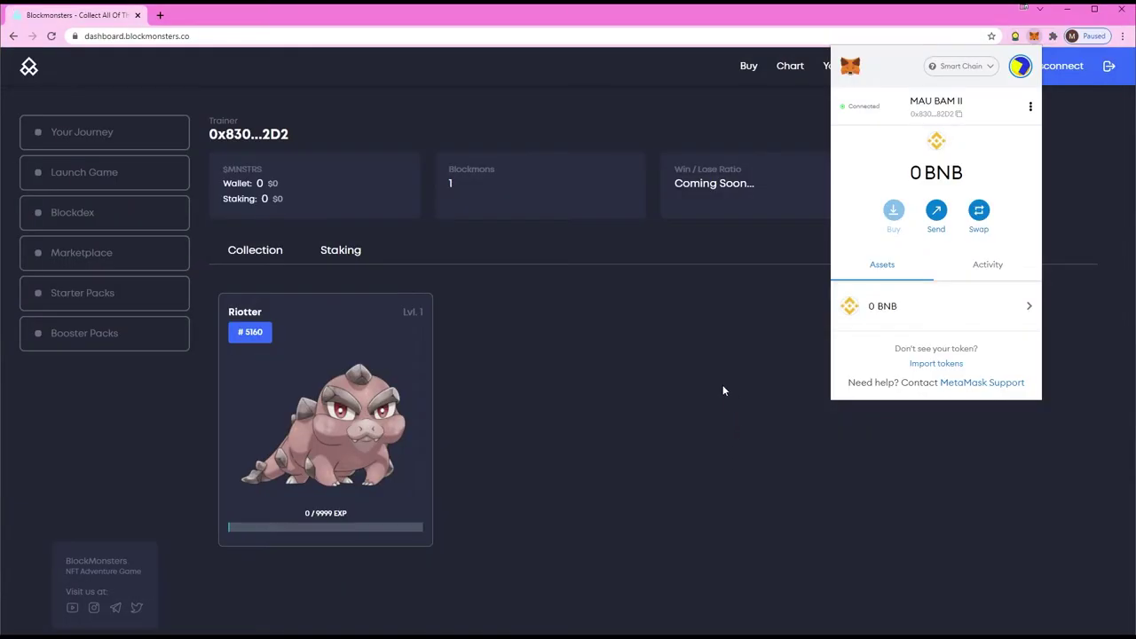
key(alt+Tab)
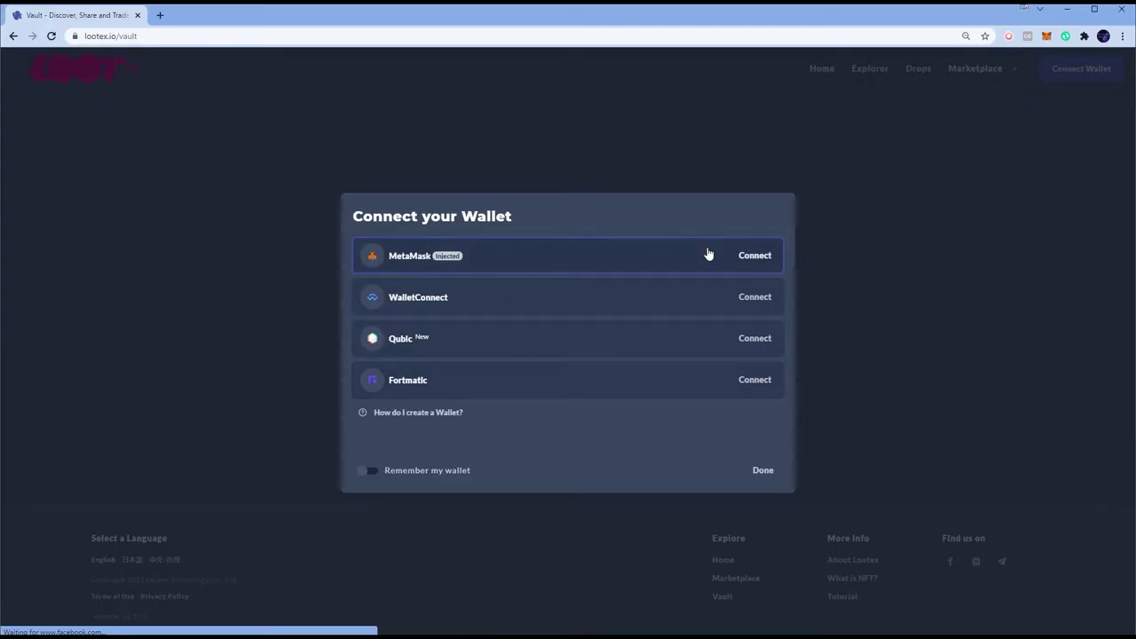
click(708, 255)
click(1034, 78)
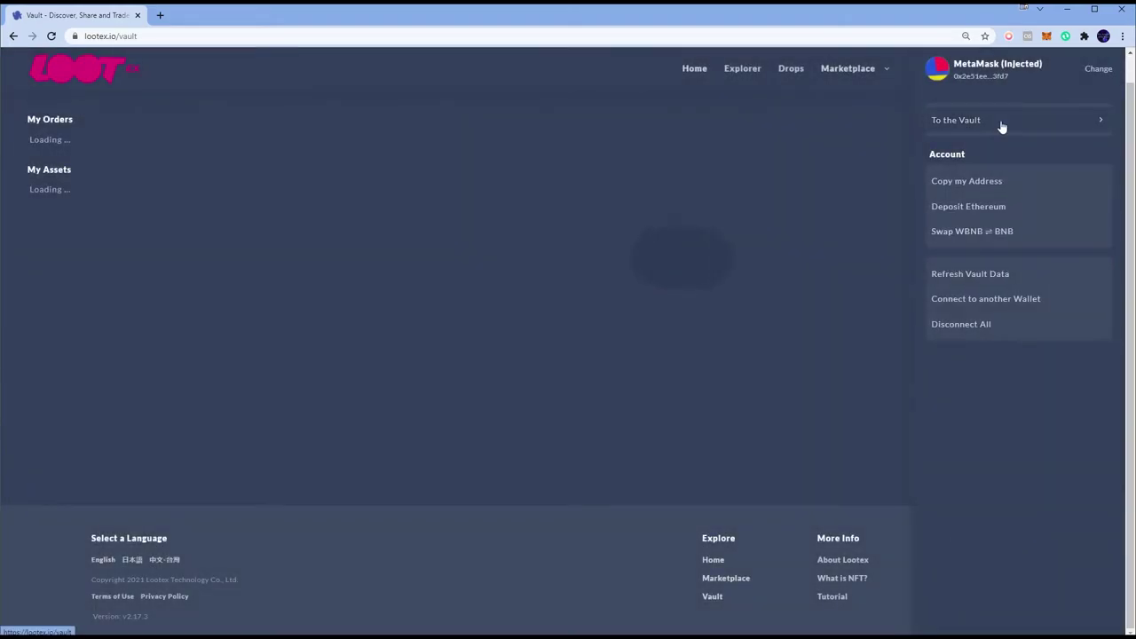
click(1001, 127)
scroll(664, 207, down, 4)
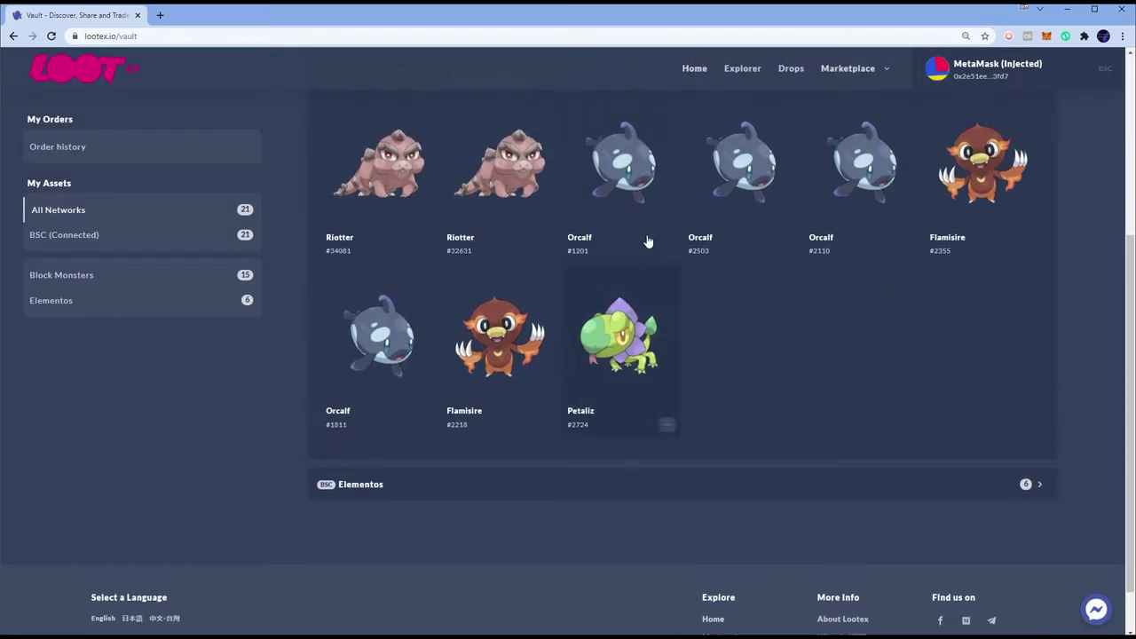
scroll(756, 277, up, 2)
scroll(757, 277, down, 1)
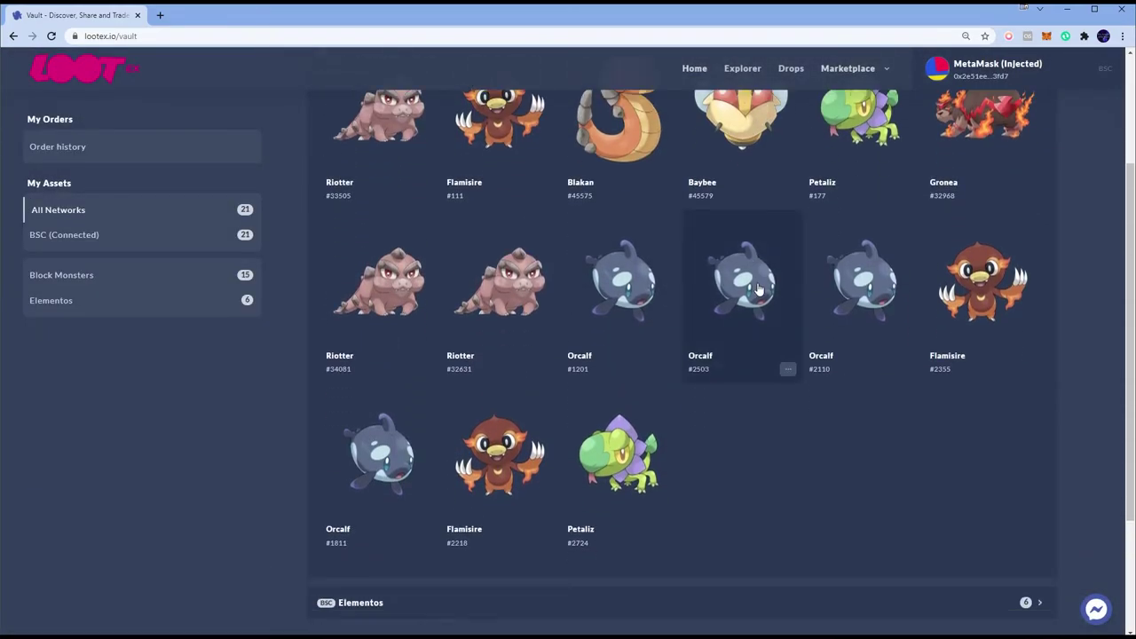
Step: Start a Transfer of Petaliz #2724 and paste the second wallet's address as recipient
click(618, 453)
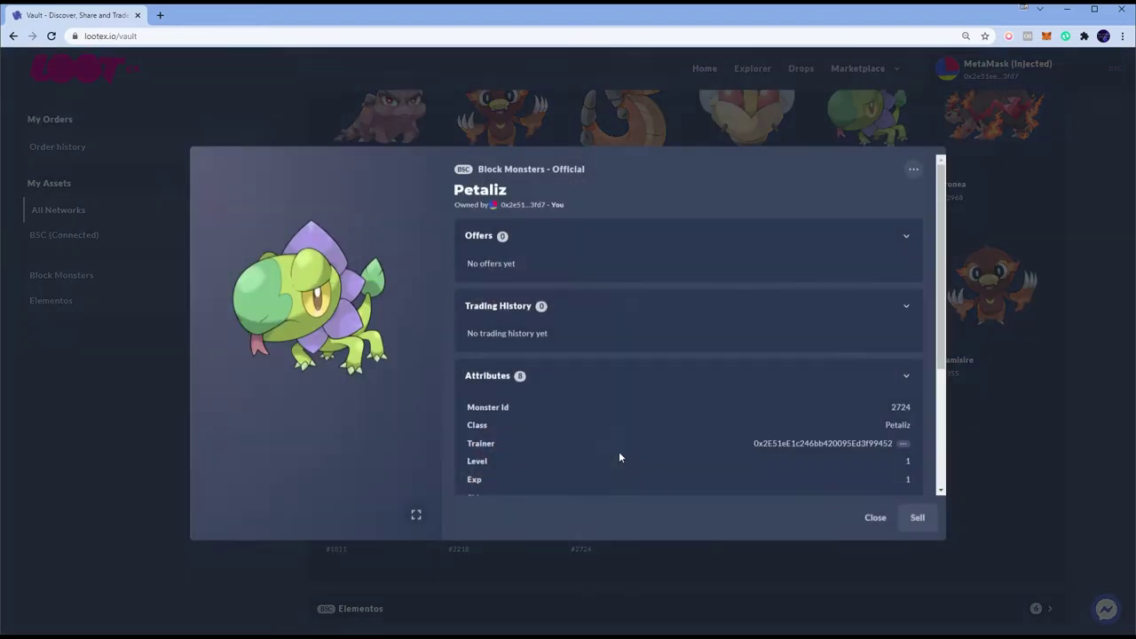
click(916, 173)
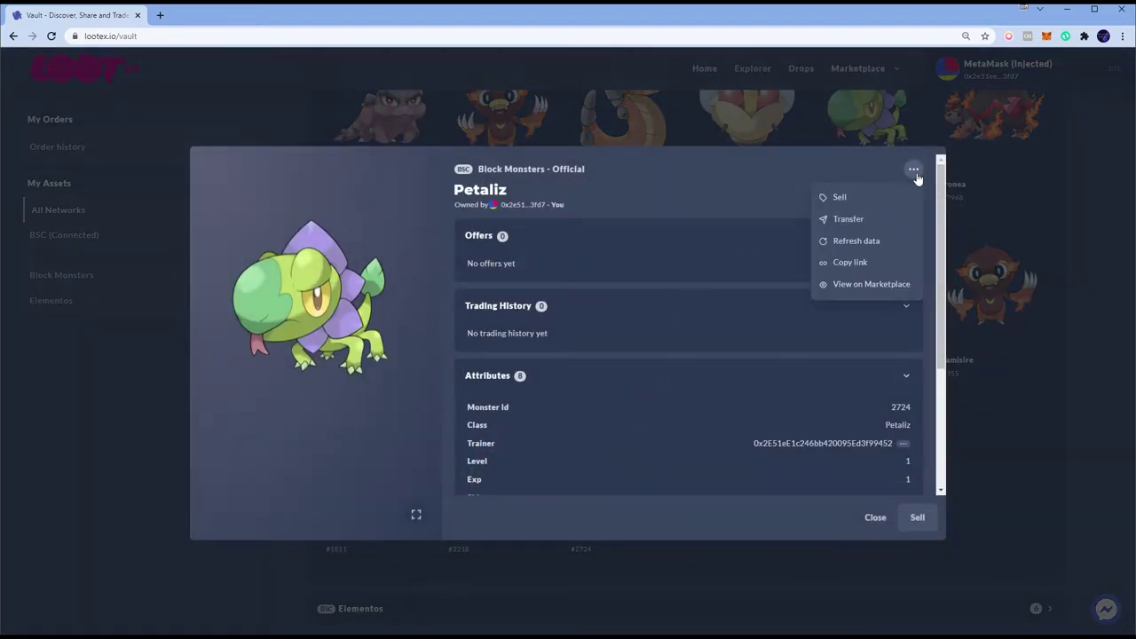
click(843, 219)
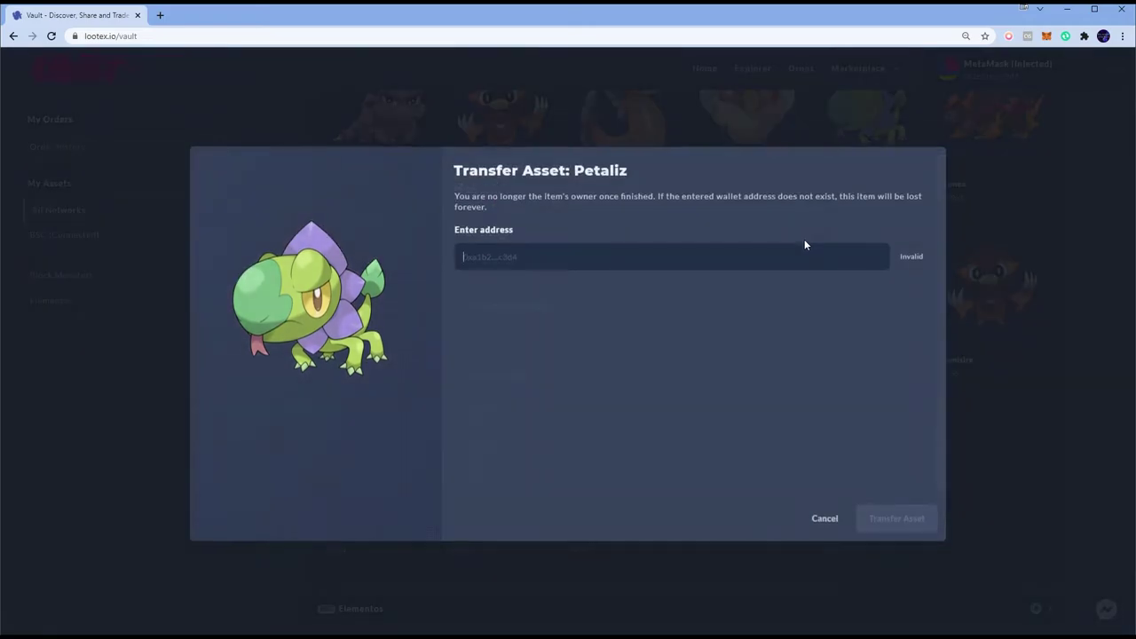
key(alt+Tab)
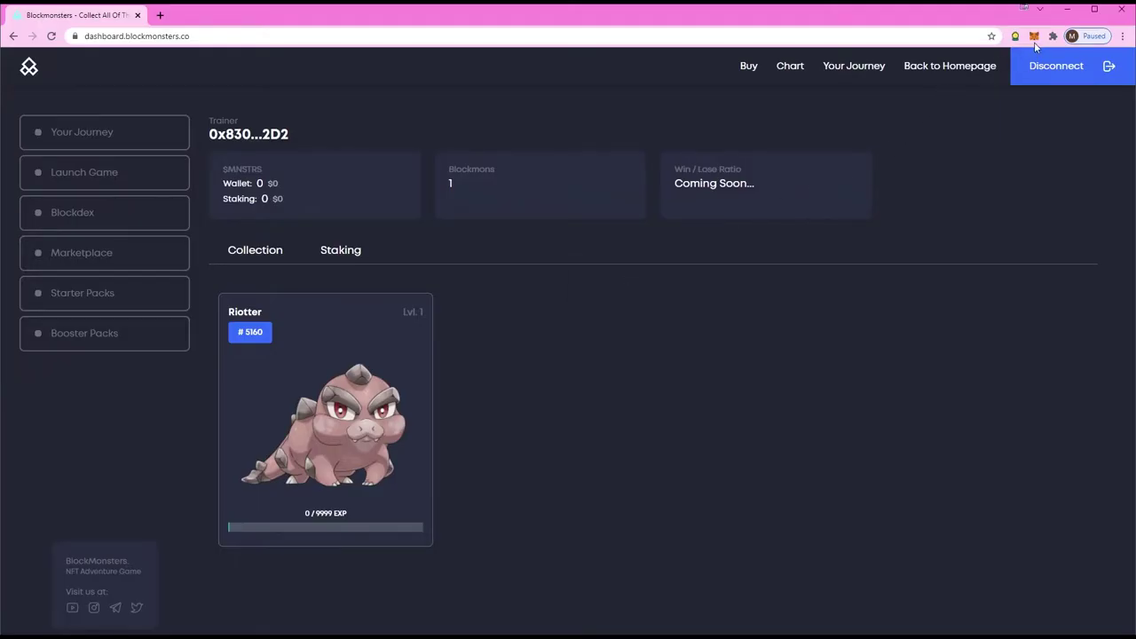
click(1033, 36)
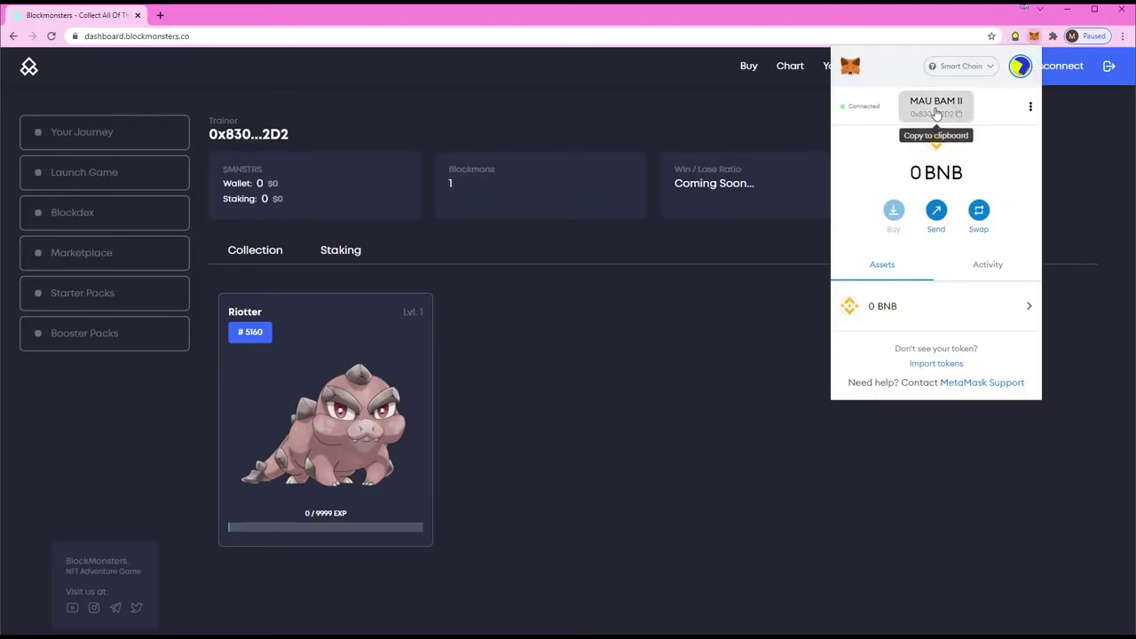
key(alt+Tab)
click(717, 256)
key(ctrl+v)
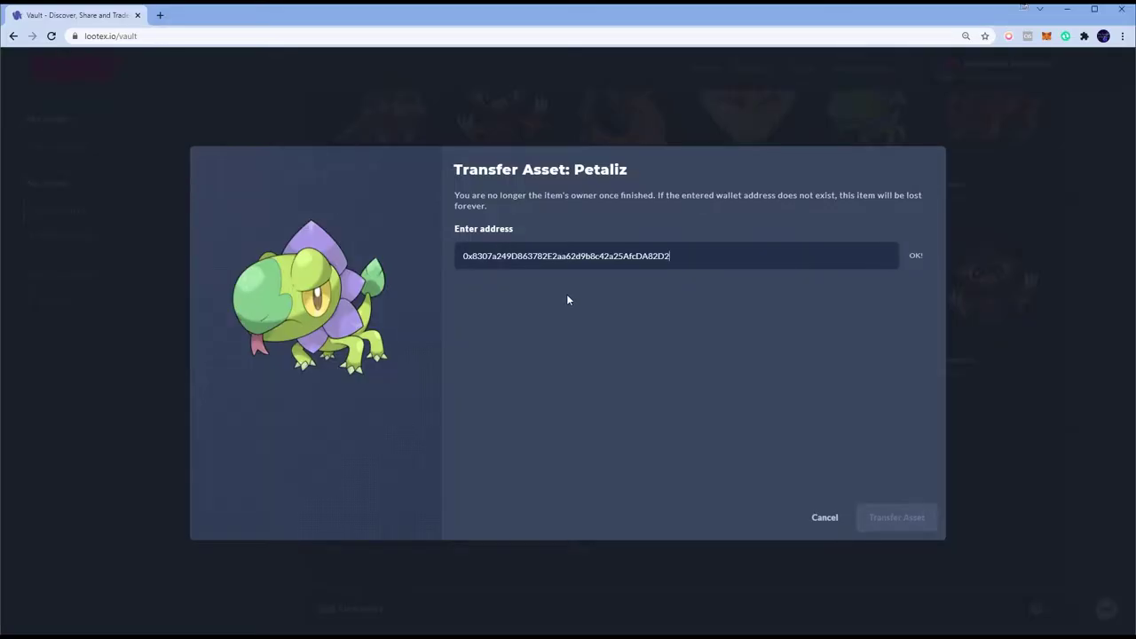
key(alt+Tab)
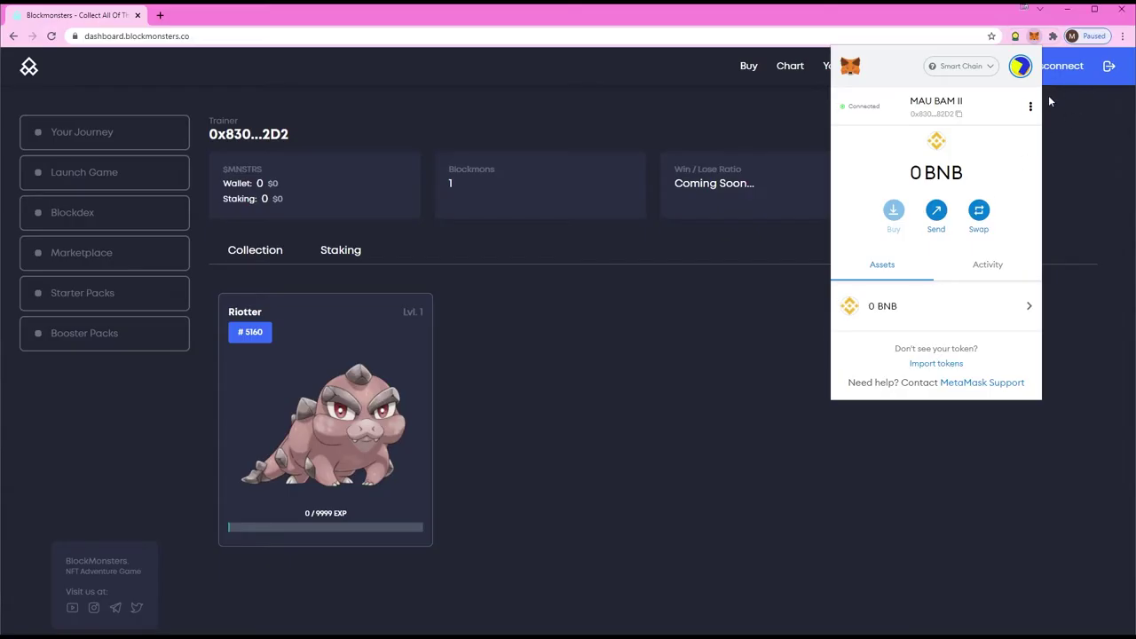
key(alt+Tab)
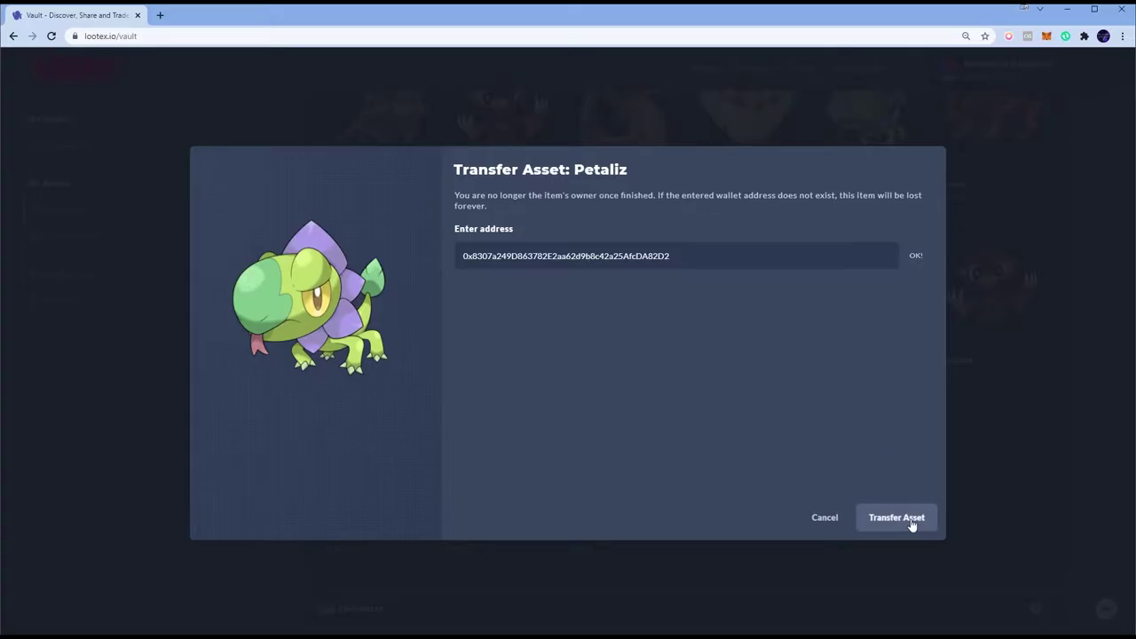
Step: Submit the Petaliz transfer and confirm the transaction in MetaMask
click(911, 522)
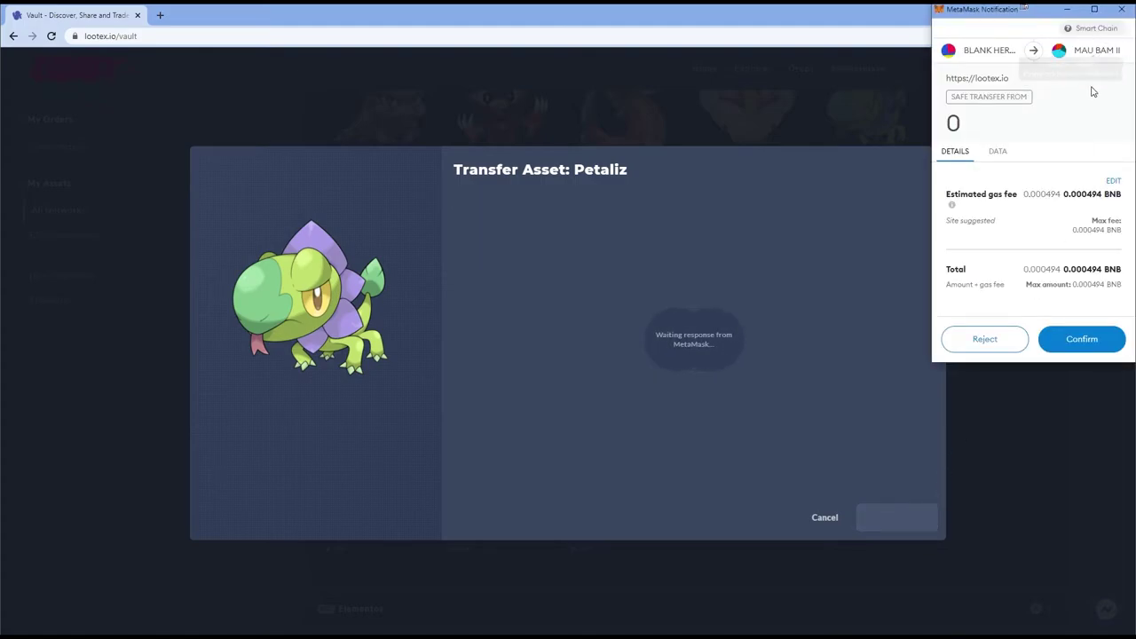
click(1081, 338)
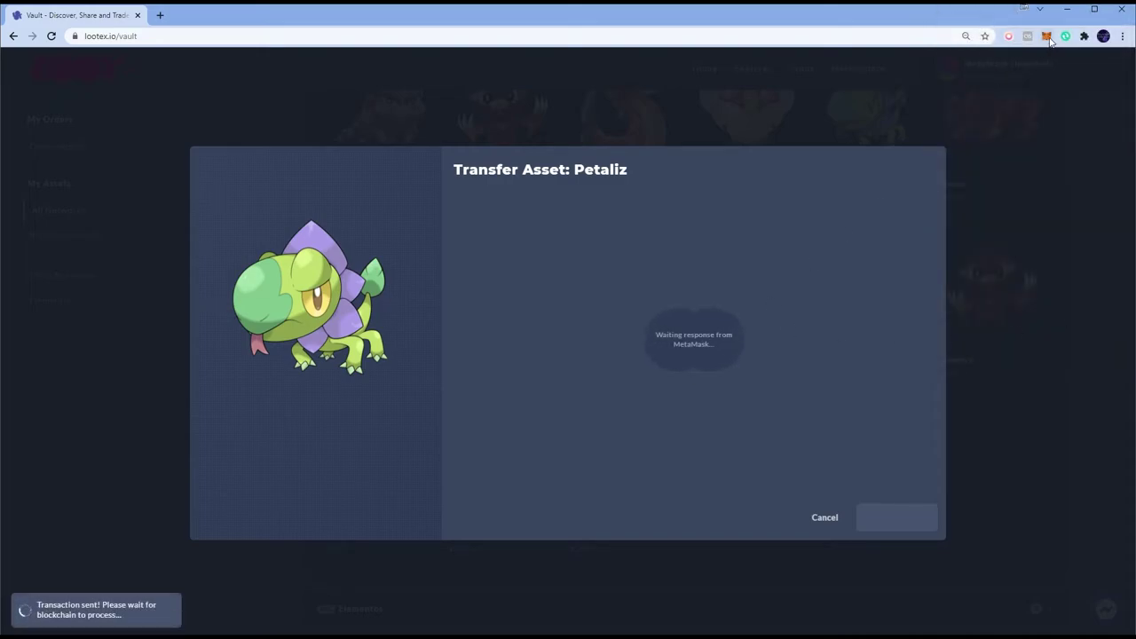
click(1046, 36)
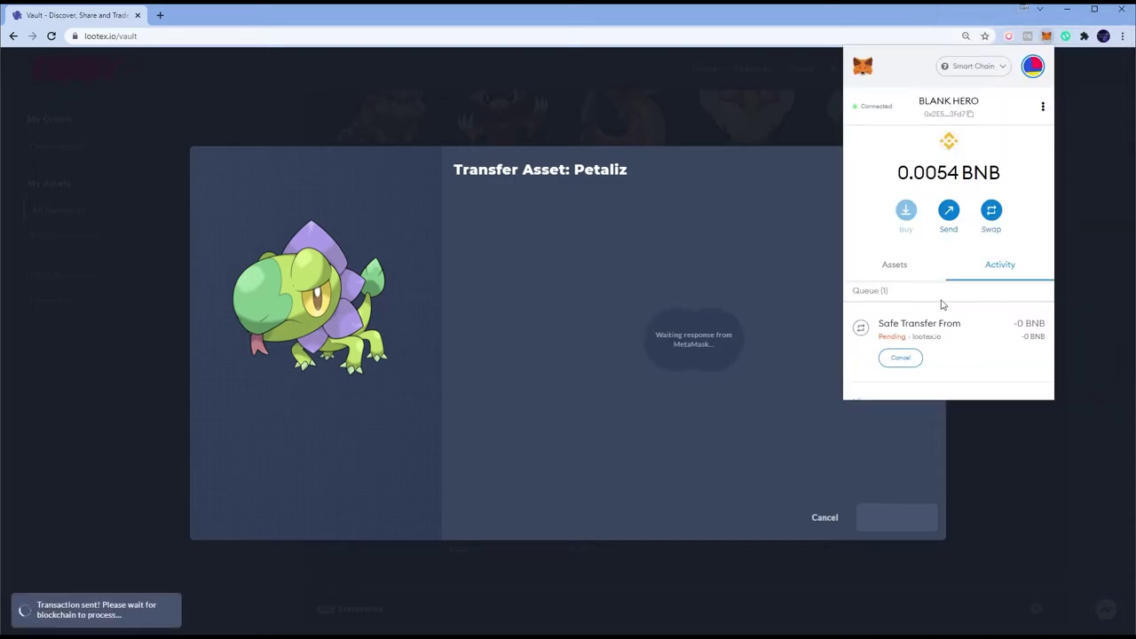
key(alt+Tab)
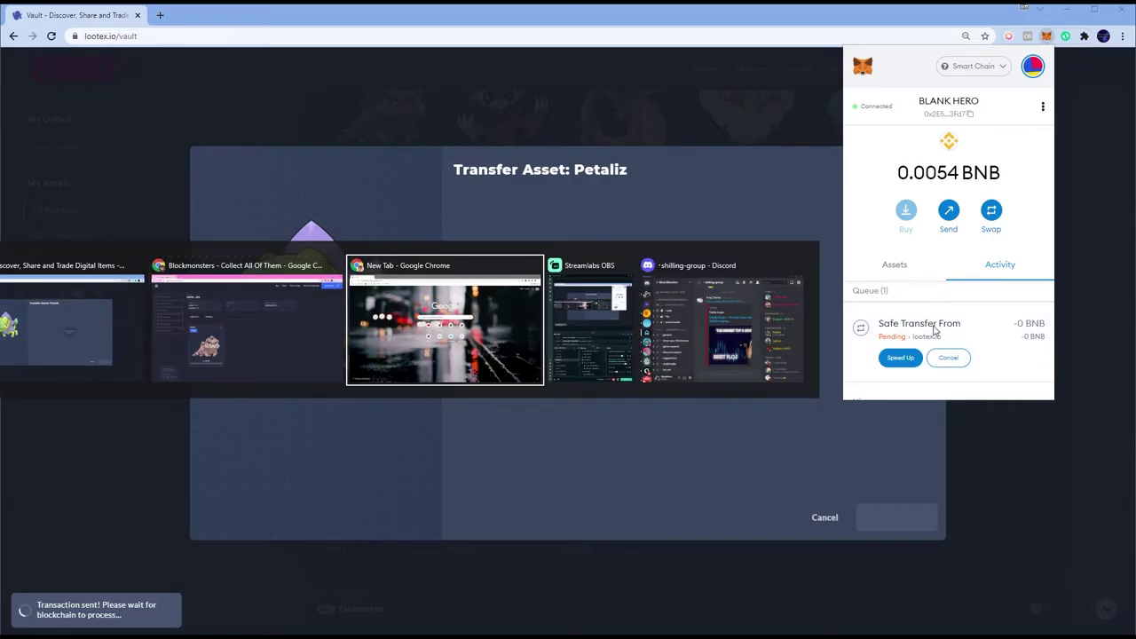
key(alt+shift+Tab)
click(611, 368)
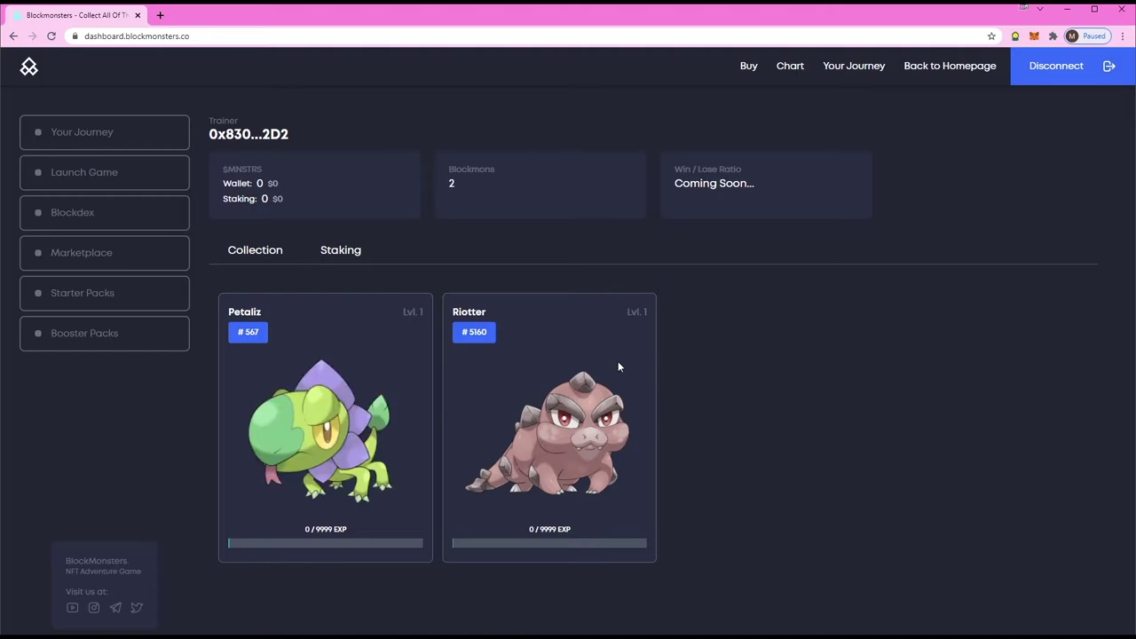
Step: Check Petaliz arrived on the dashboard, dismiss the completion message, and close Petaliz's details
key(alt+Tab)
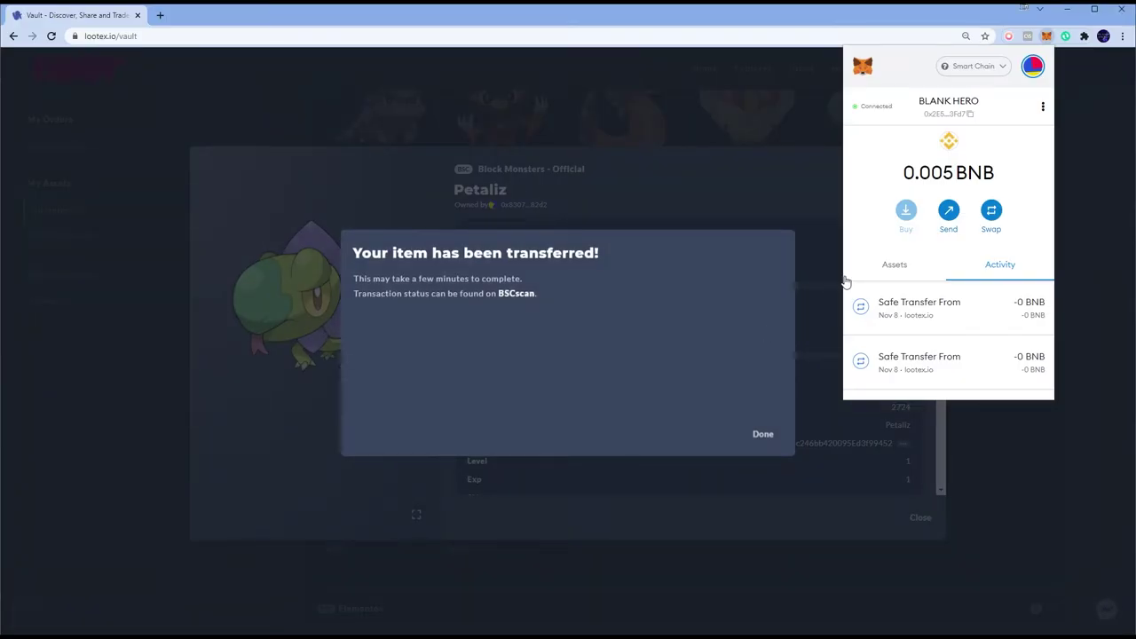
key(alt+Tab)
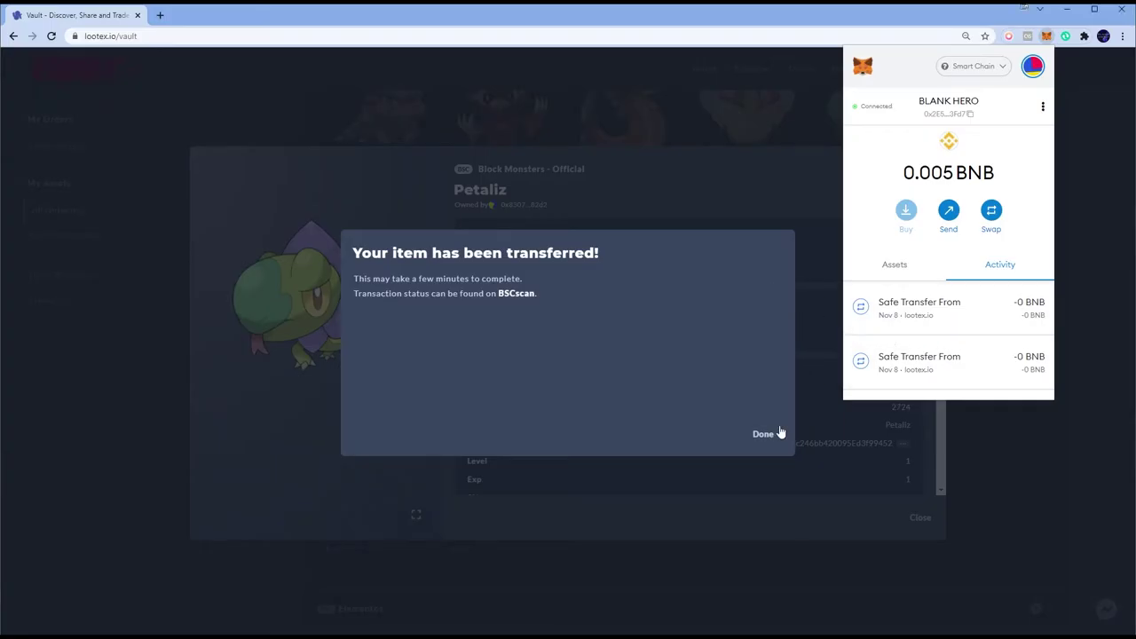
click(779, 431)
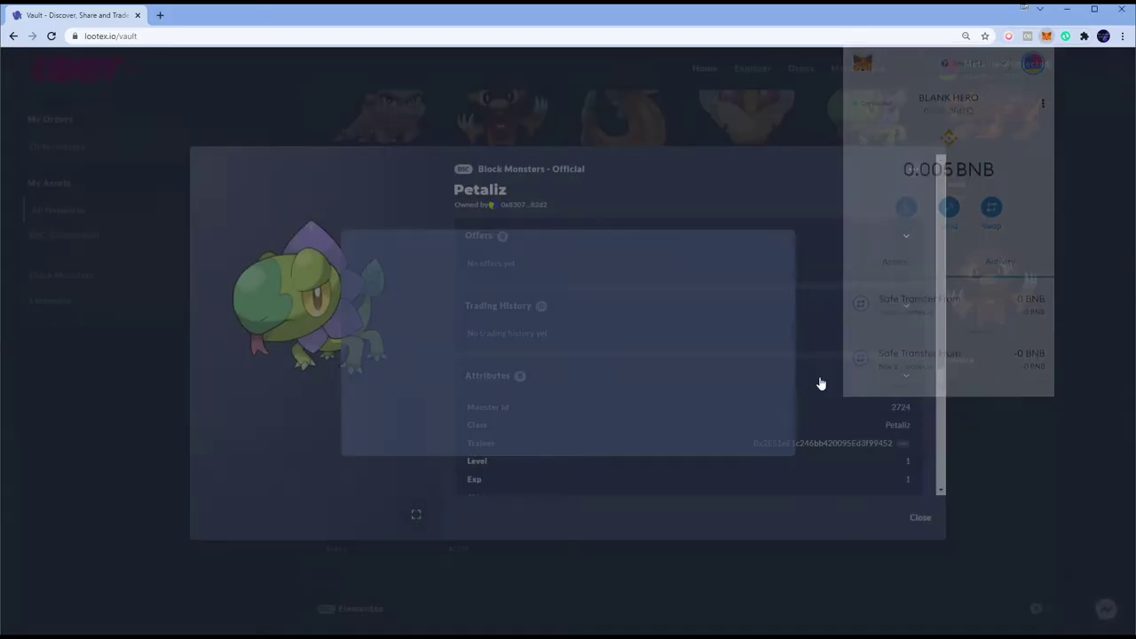
click(918, 516)
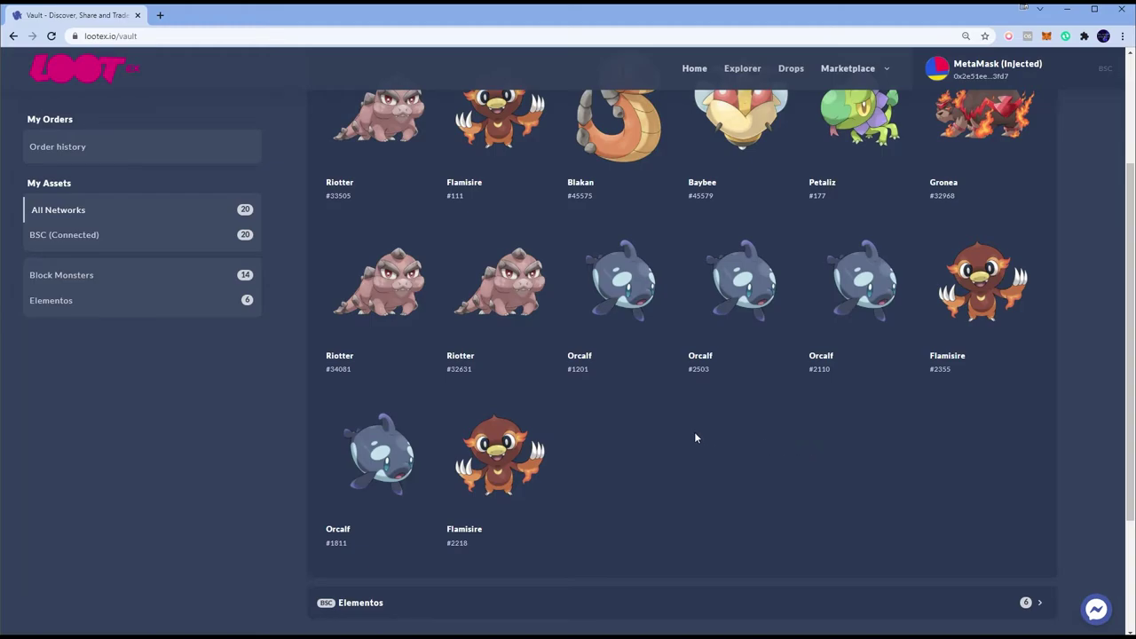
scroll(695, 438, up, 1)
Step: Open Flamisire #2355's details, then start a MetaMask Send of the maximum balance to the saved contact
click(980, 337)
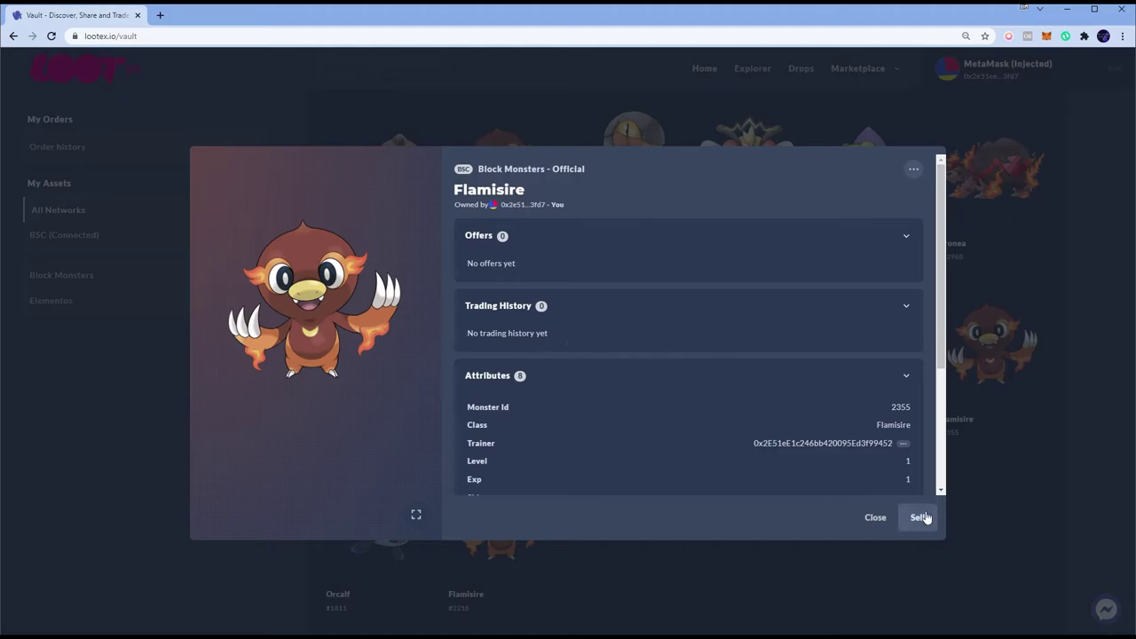
click(913, 171)
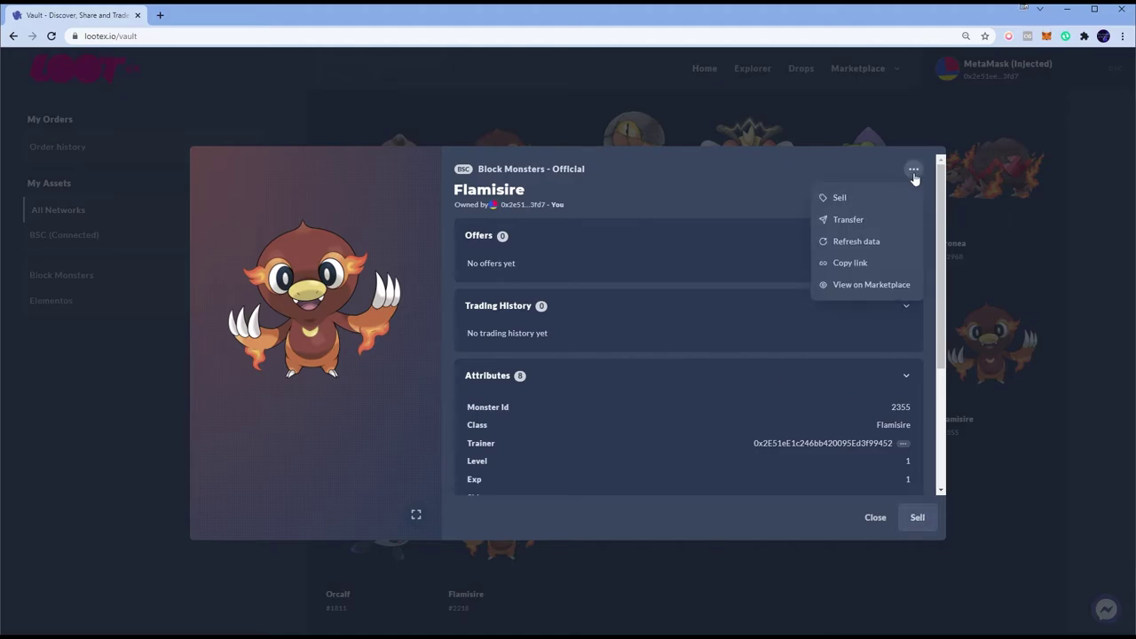
click(1046, 36)
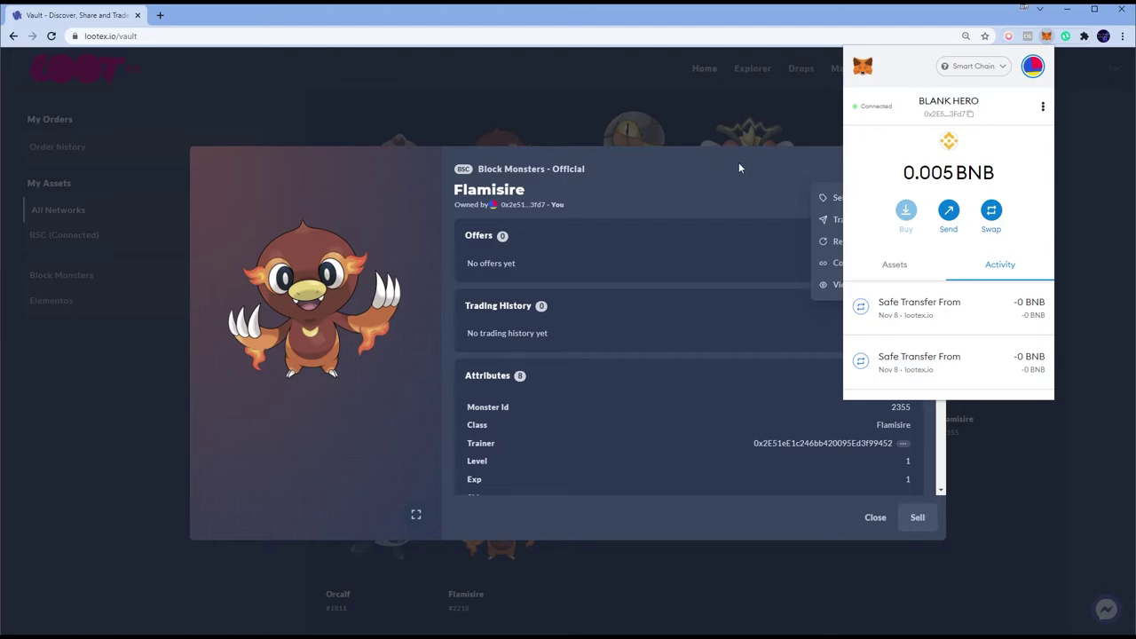
click(949, 210)
click(928, 223)
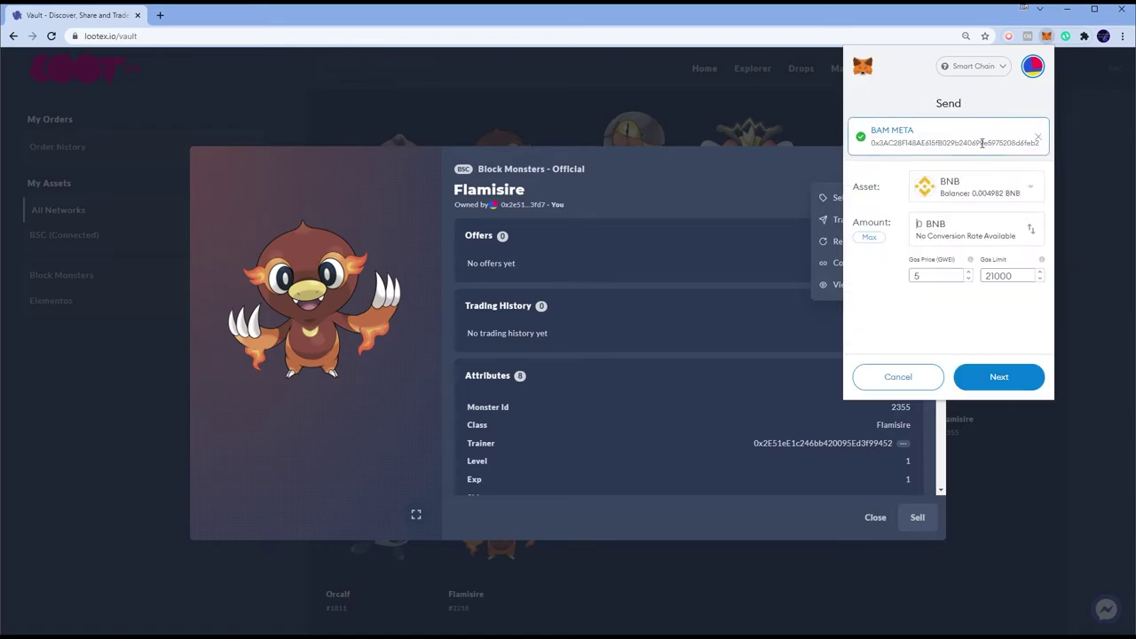
click(873, 237)
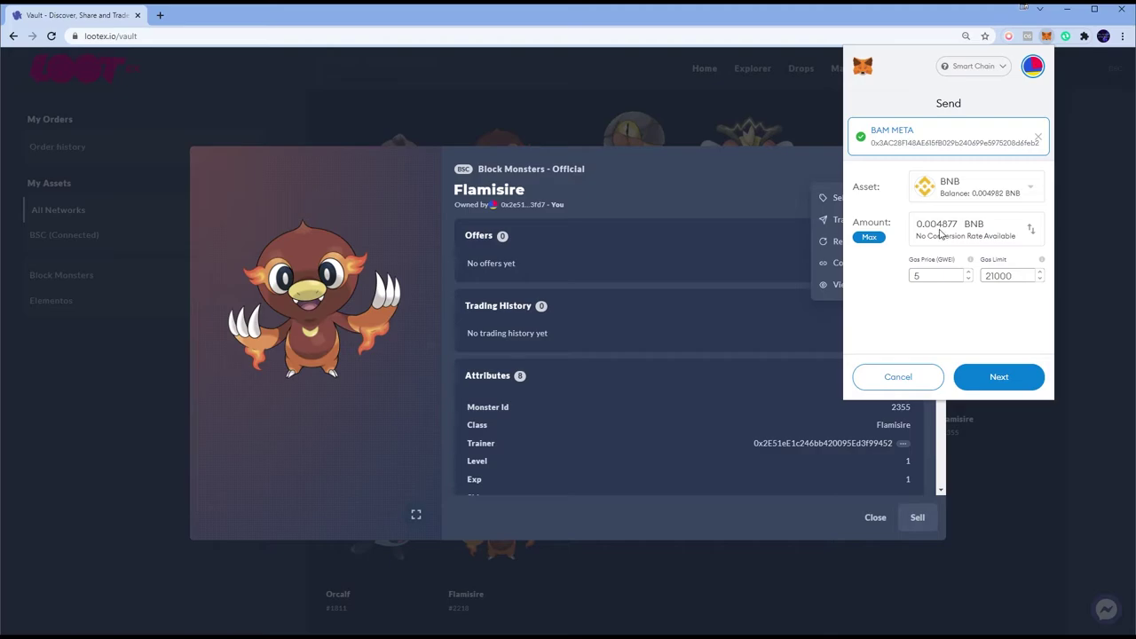
Step: Cancel the Send without sending funds and reopen Flamisire's actions menu
drag(923, 225, 944, 225)
click(893, 378)
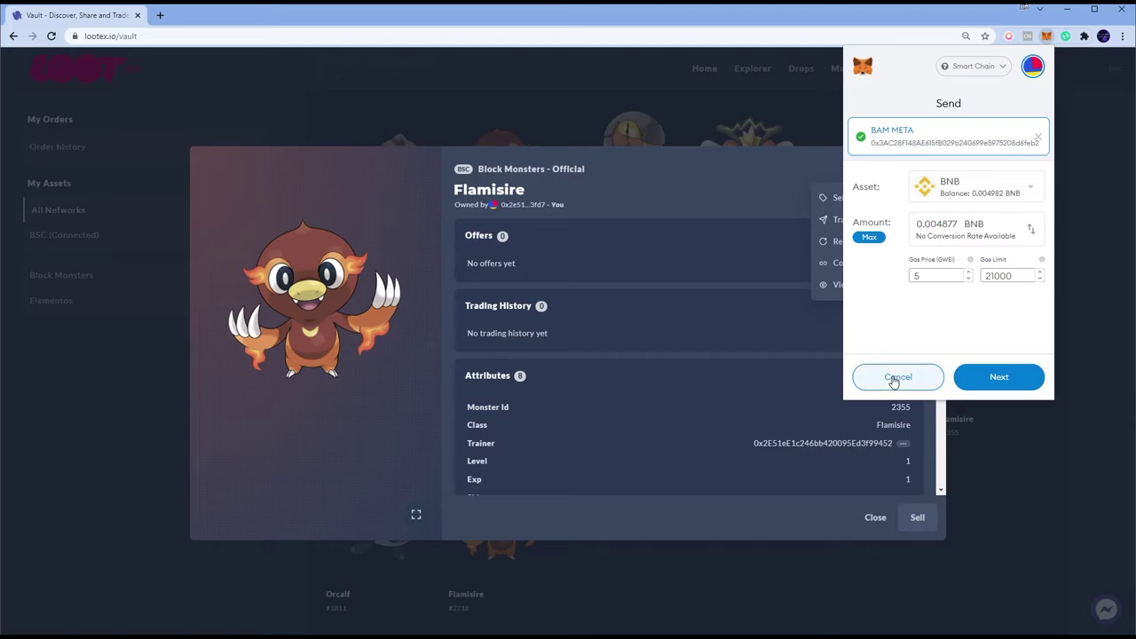
click(892, 378)
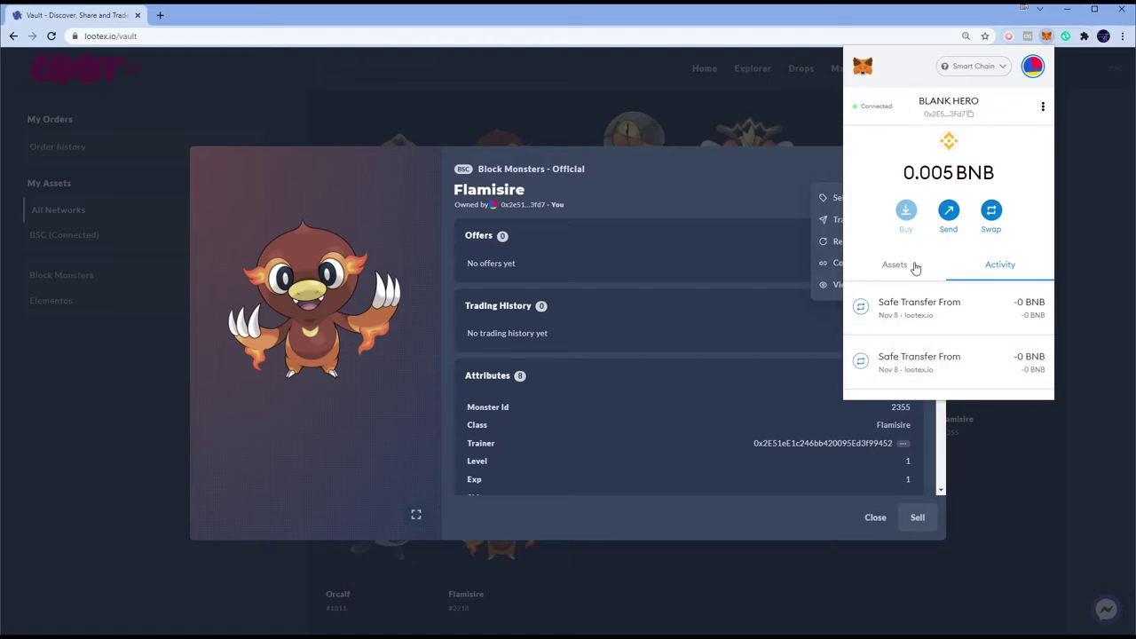
click(729, 166)
click(912, 173)
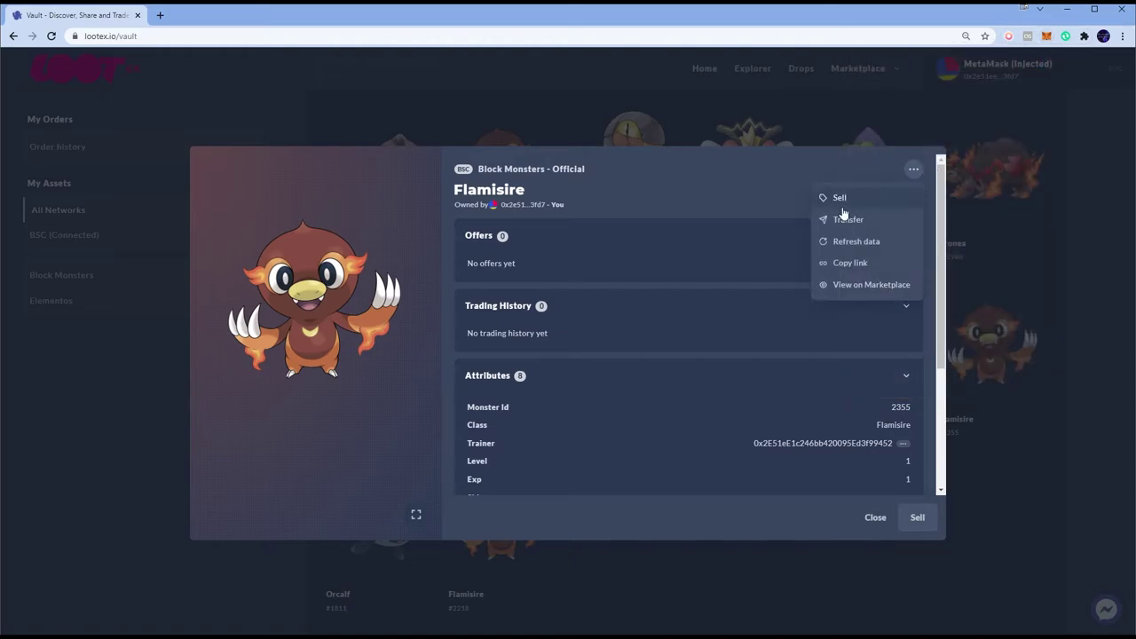
Step: Start a Transfer of Flamisire and paste the second account's copied address as recipient
click(843, 218)
key(alt+Tab)
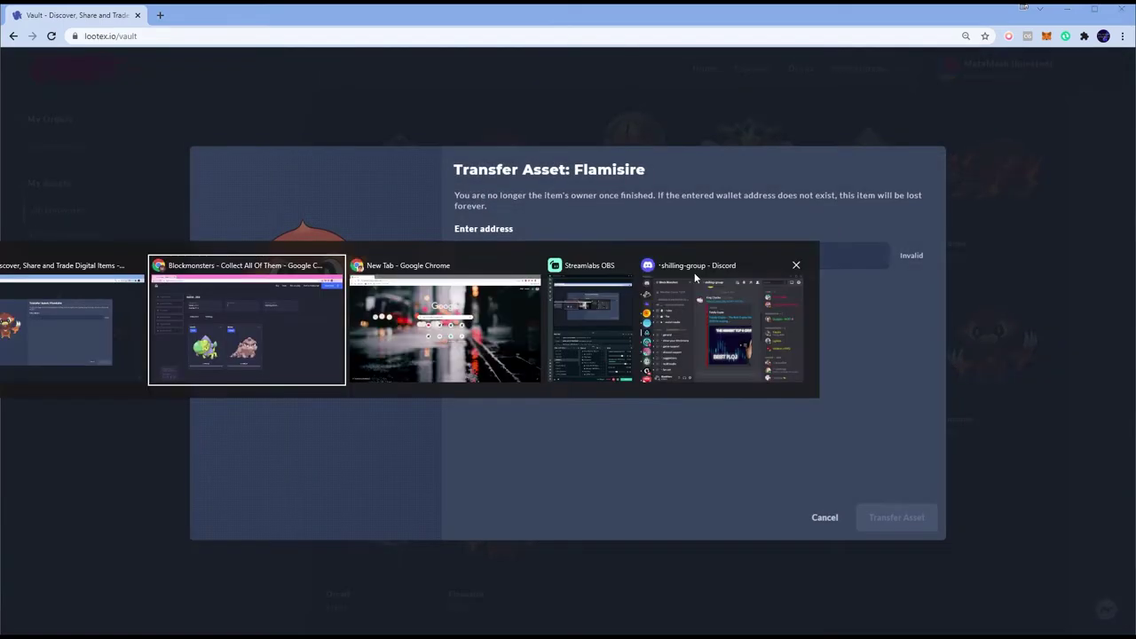
click(1034, 35)
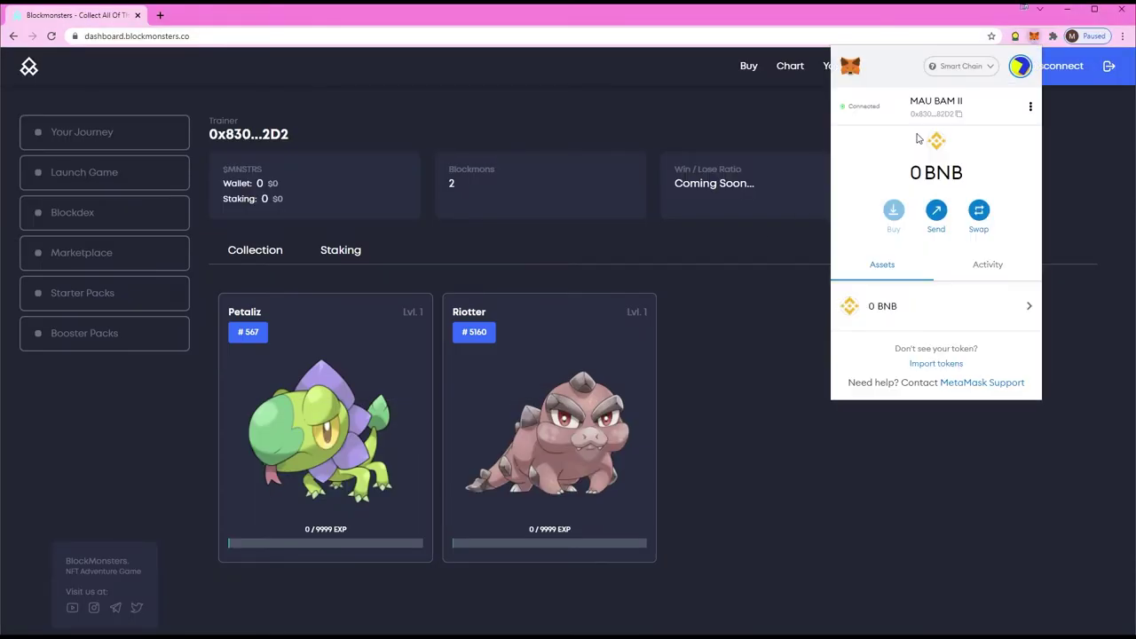
click(938, 103)
key(alt+Tab)
text(0x8307a249D863782E2aa62d9b8c42a25AfcDA82D2)
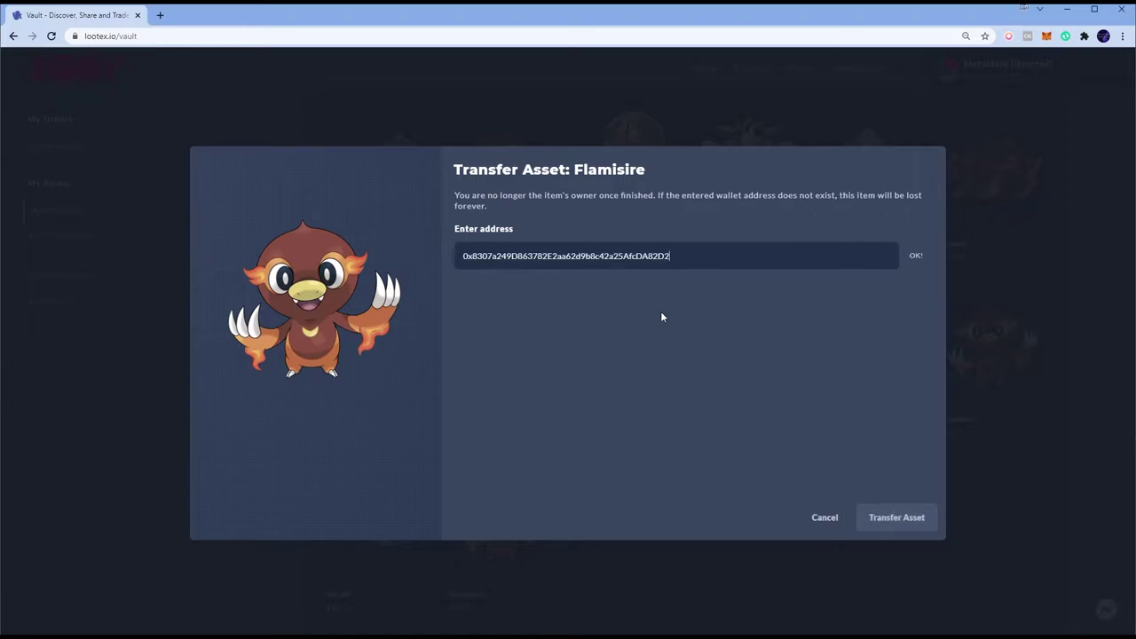
Step: Submit and confirm the Flamisire transfer; the dashboard now lists 3 Blockmons including Flamisire #577
click(894, 517)
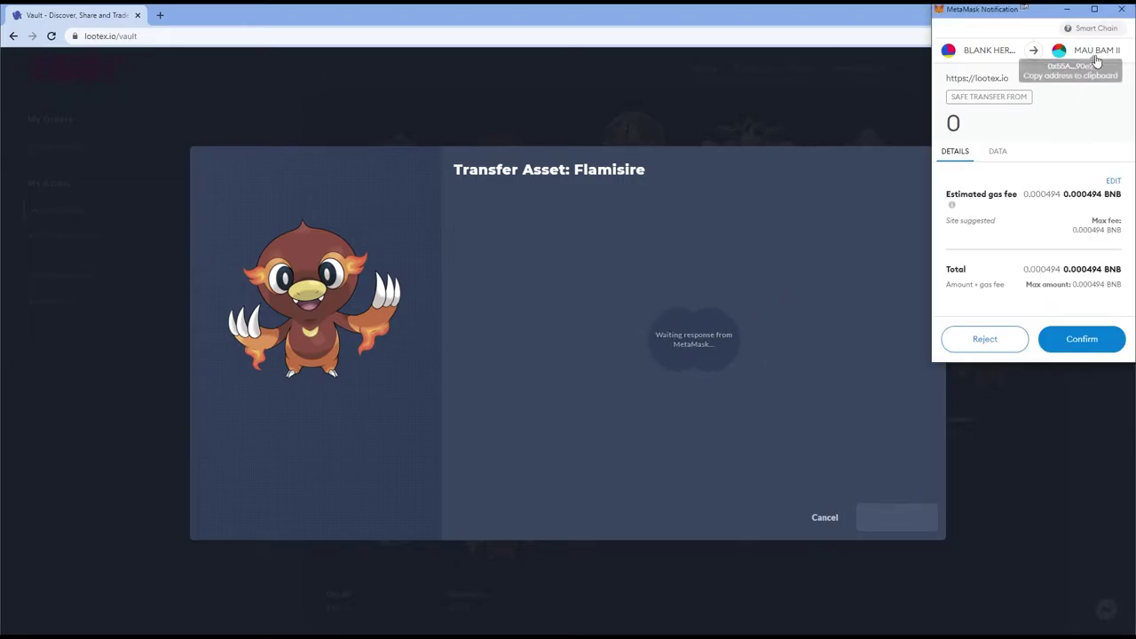
click(1078, 337)
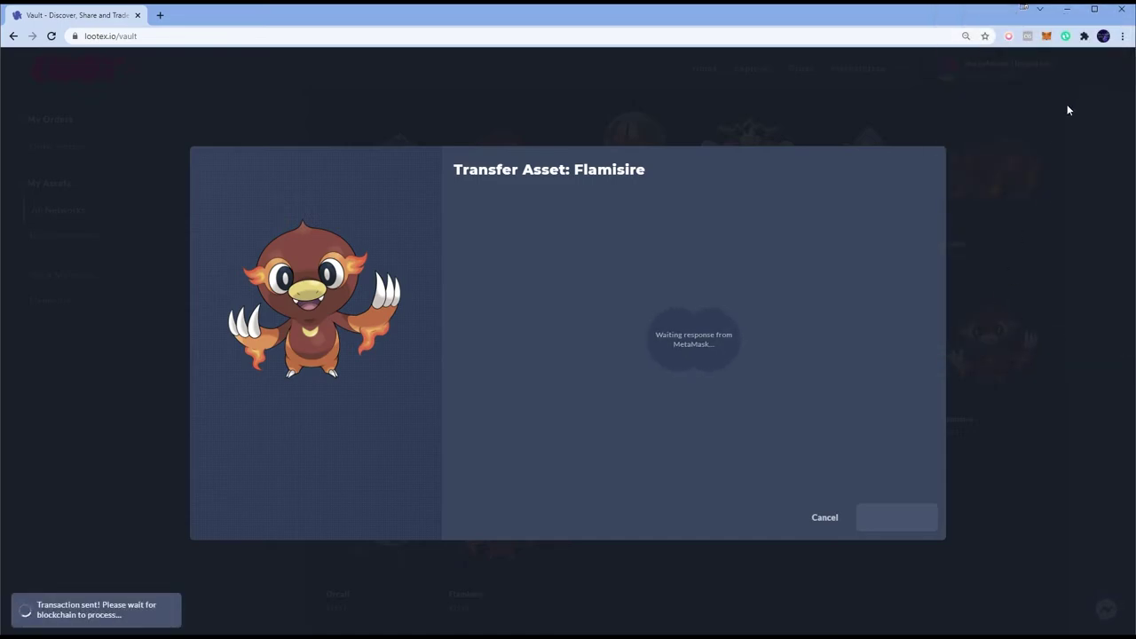
click(1046, 35)
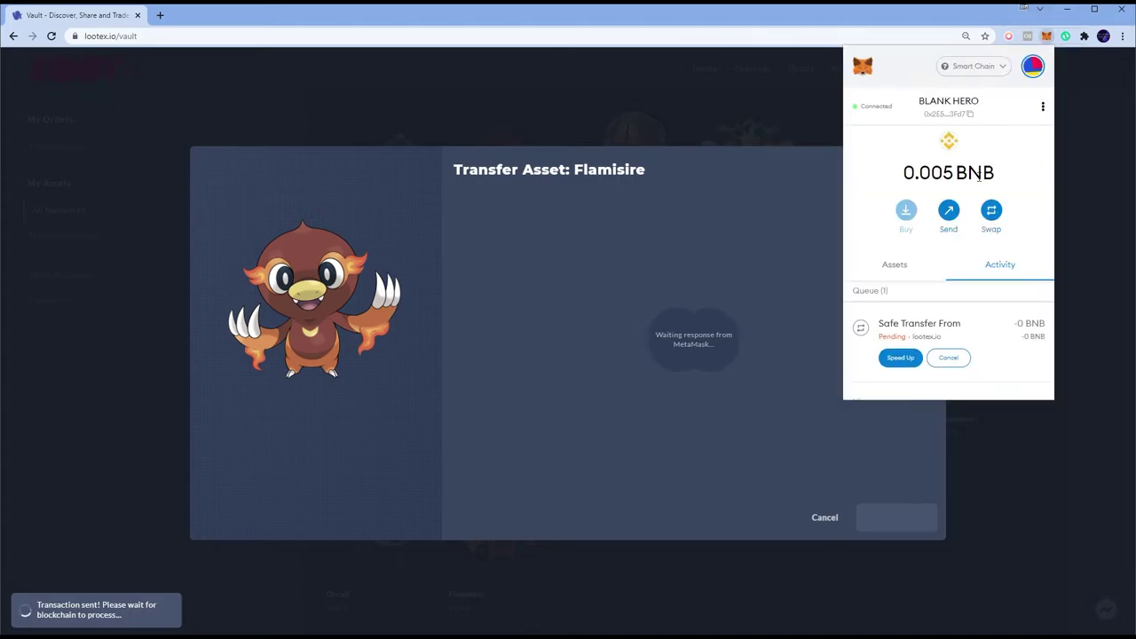
key(alt+Tab)
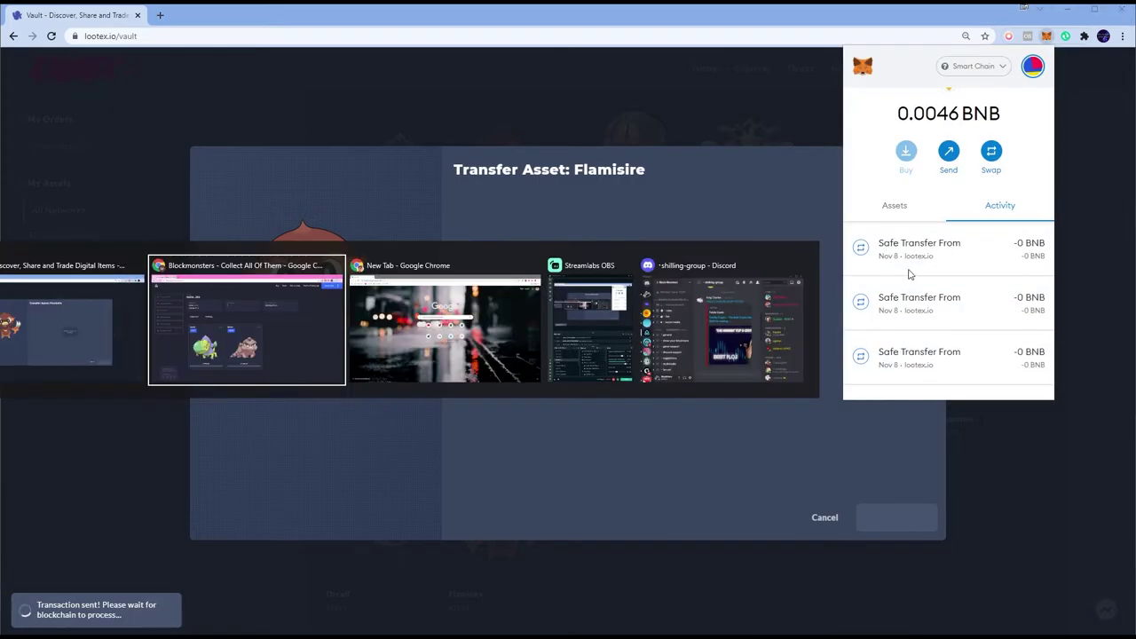
click(756, 439)
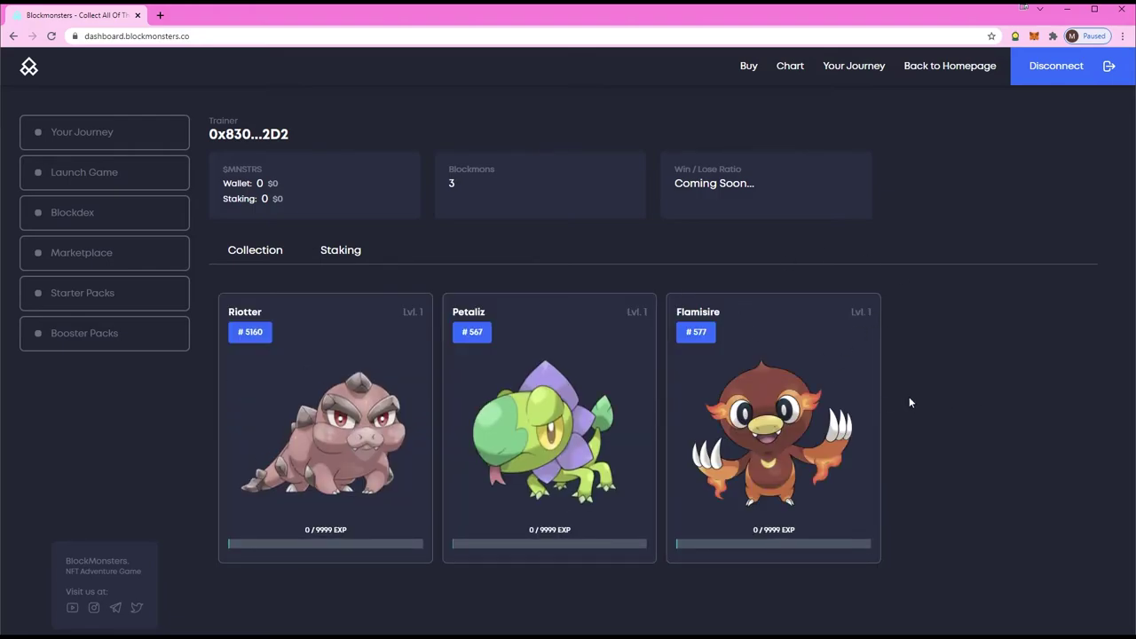
Step: Dismiss the Flamisire transfer-complete message, then start and cancel a max-balance MetaMask Send
key(alt+Tab)
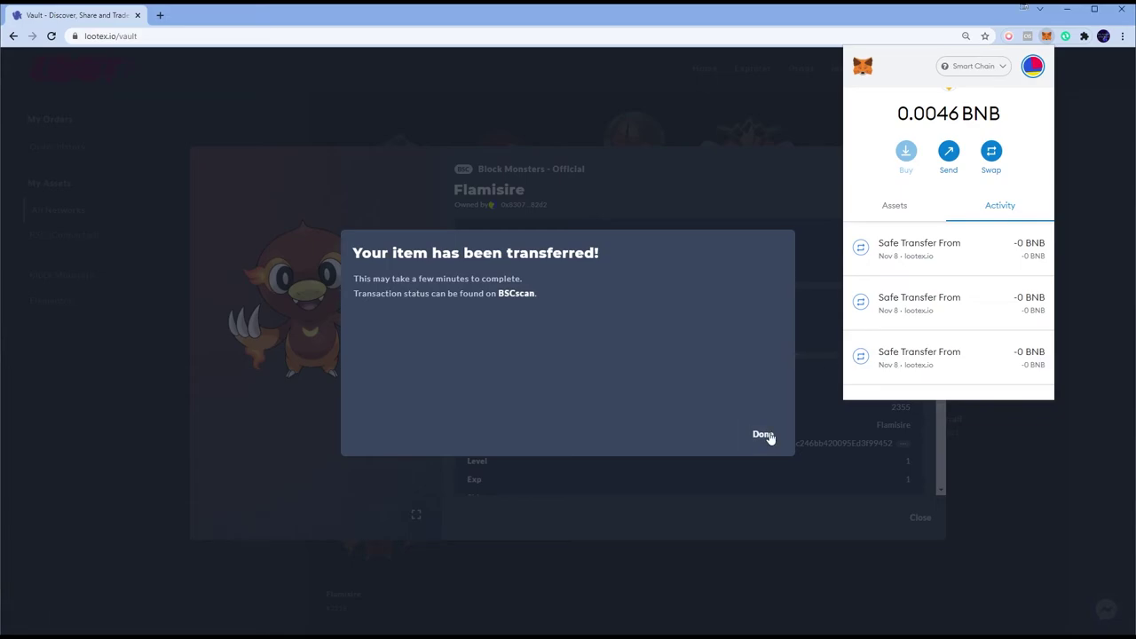
click(765, 435)
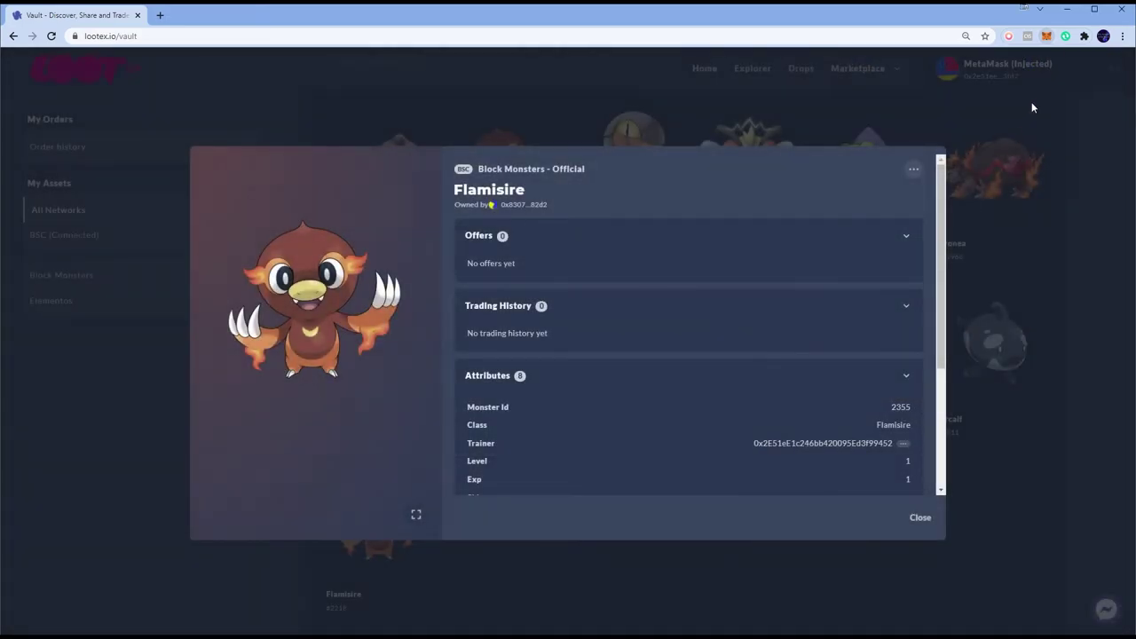
click(1048, 39)
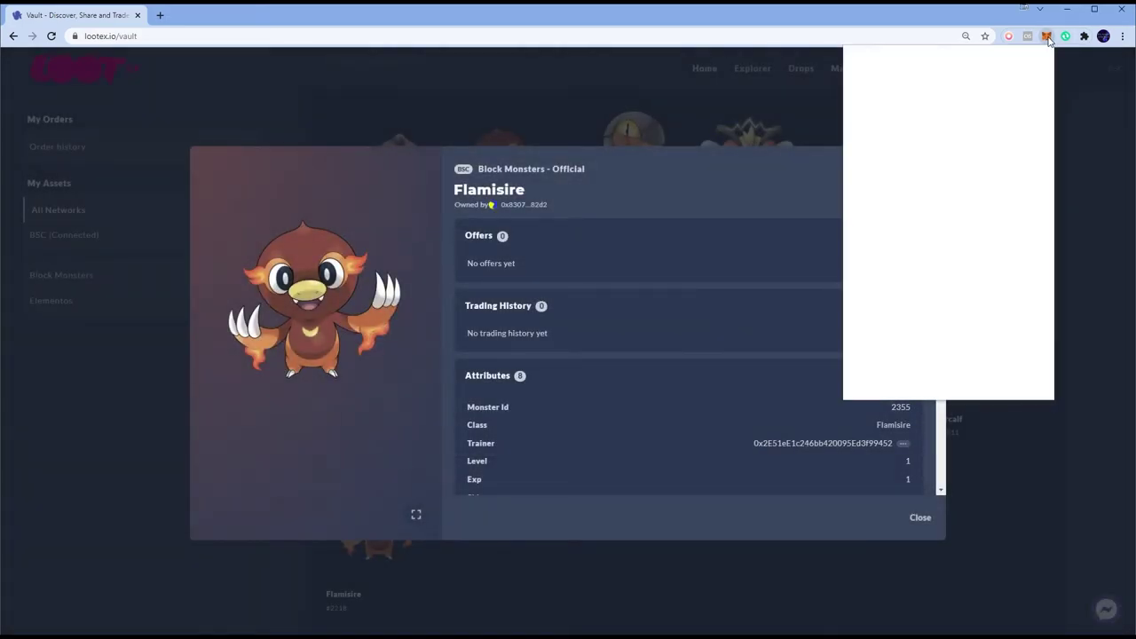
click(950, 213)
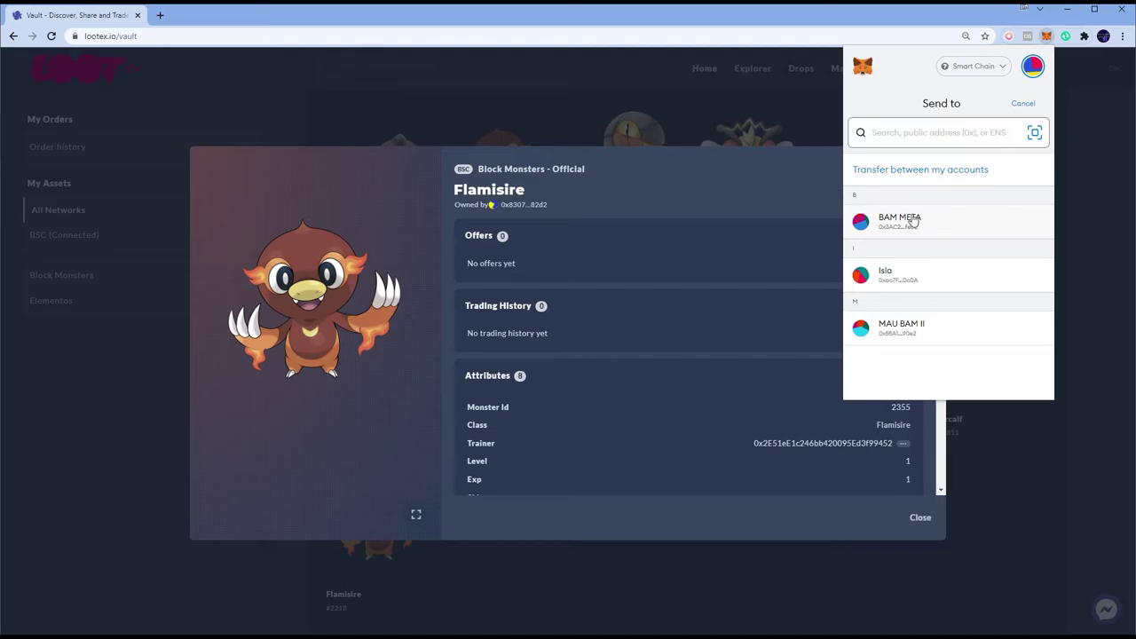
click(914, 220)
click(868, 237)
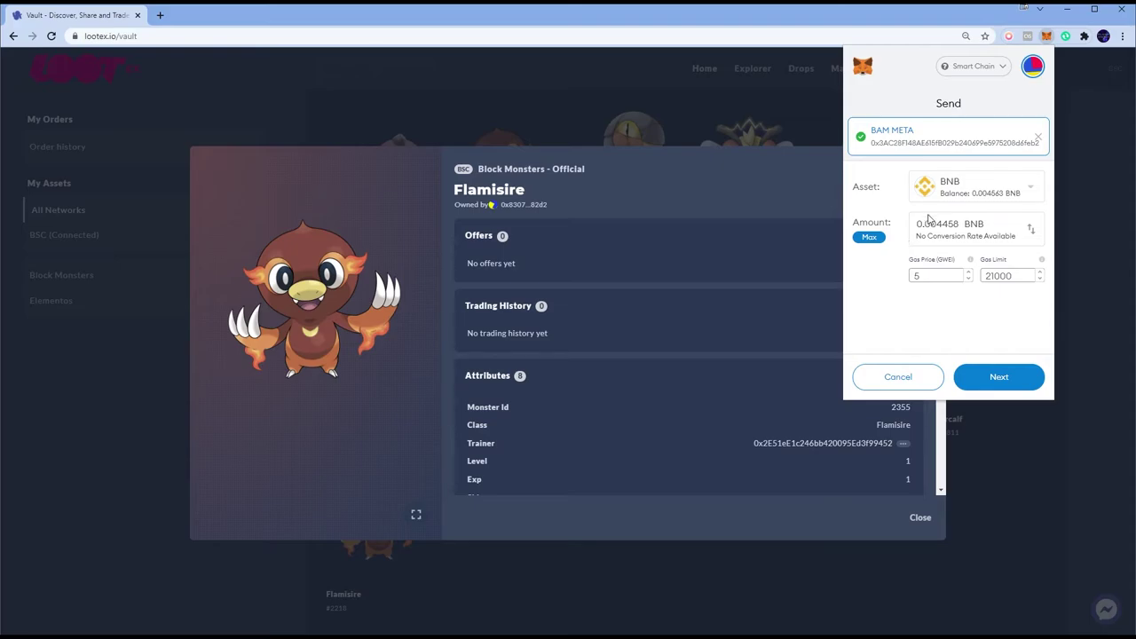
click(898, 376)
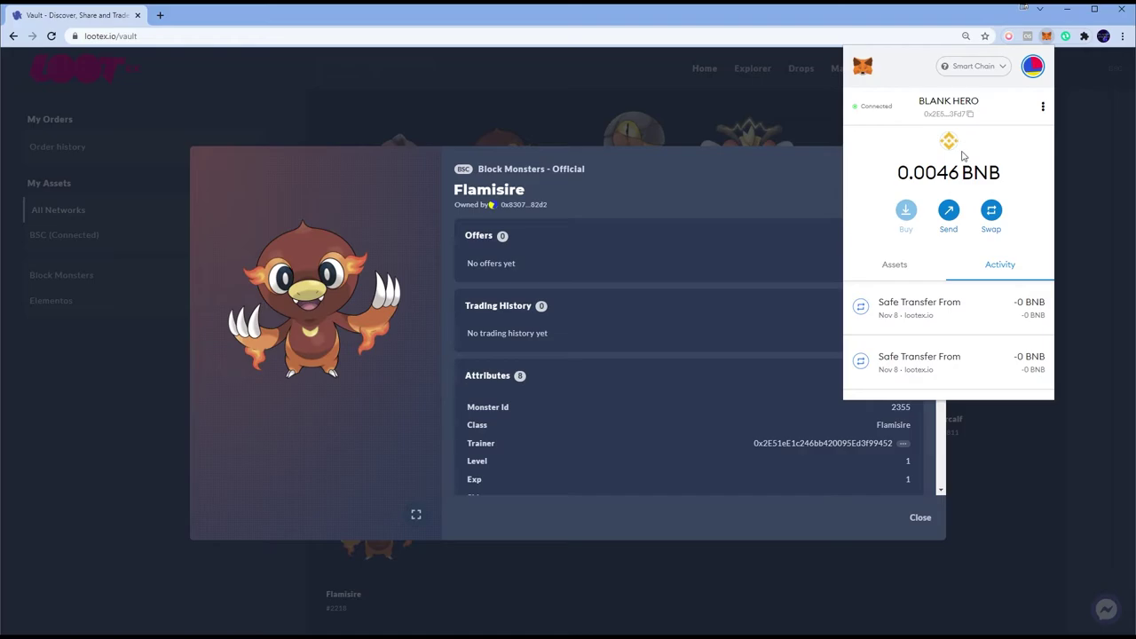
click(738, 177)
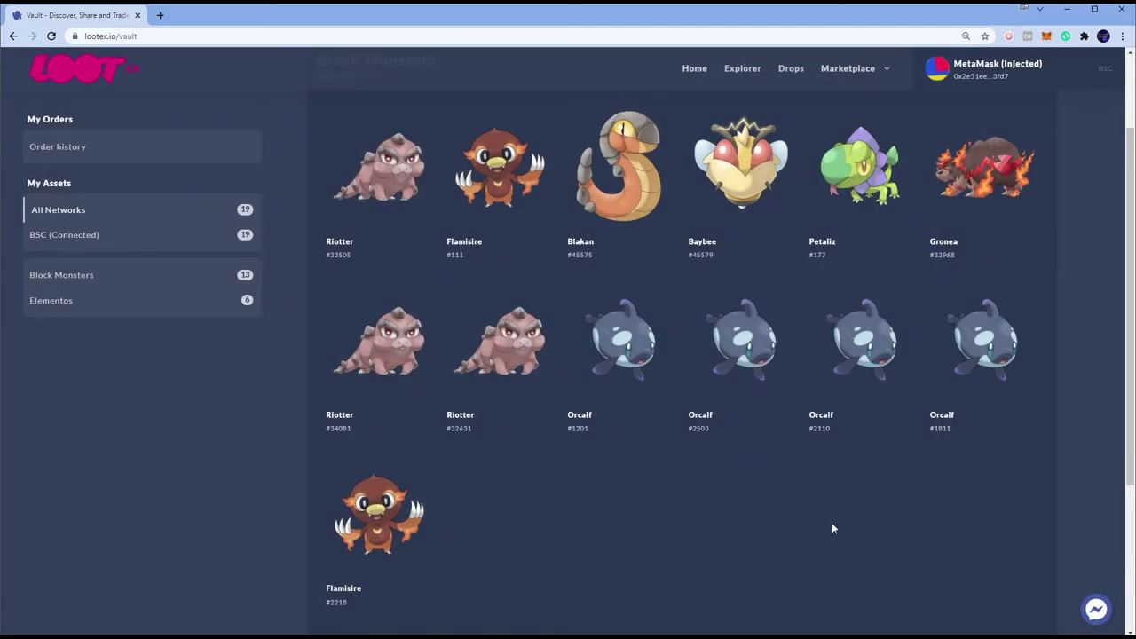
Step: Open Orcalf #1811's details and start a Transfer from its actions menu
scroll(814, 526, up, 1)
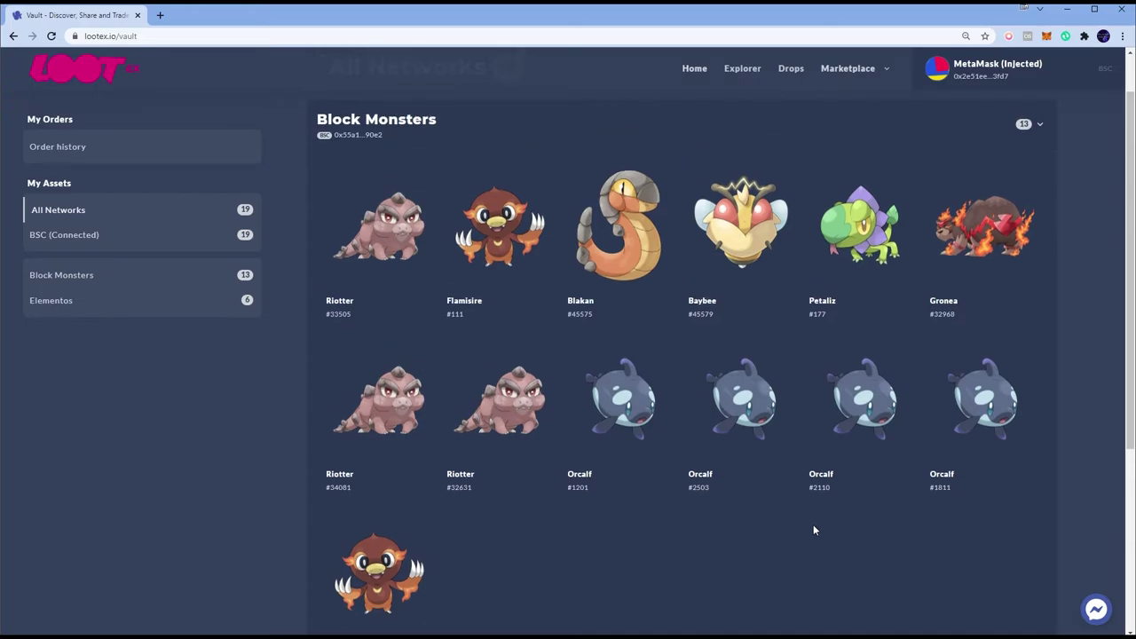
click(980, 408)
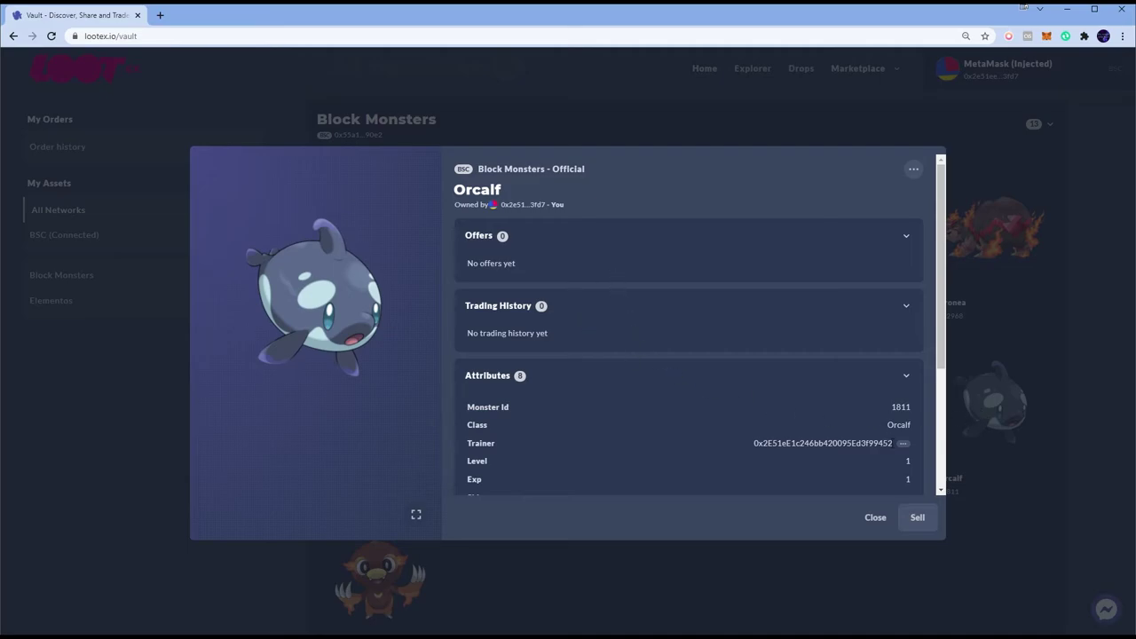
scroll(756, 408, down, 2)
scroll(865, 213, up, 2)
click(1034, 496)
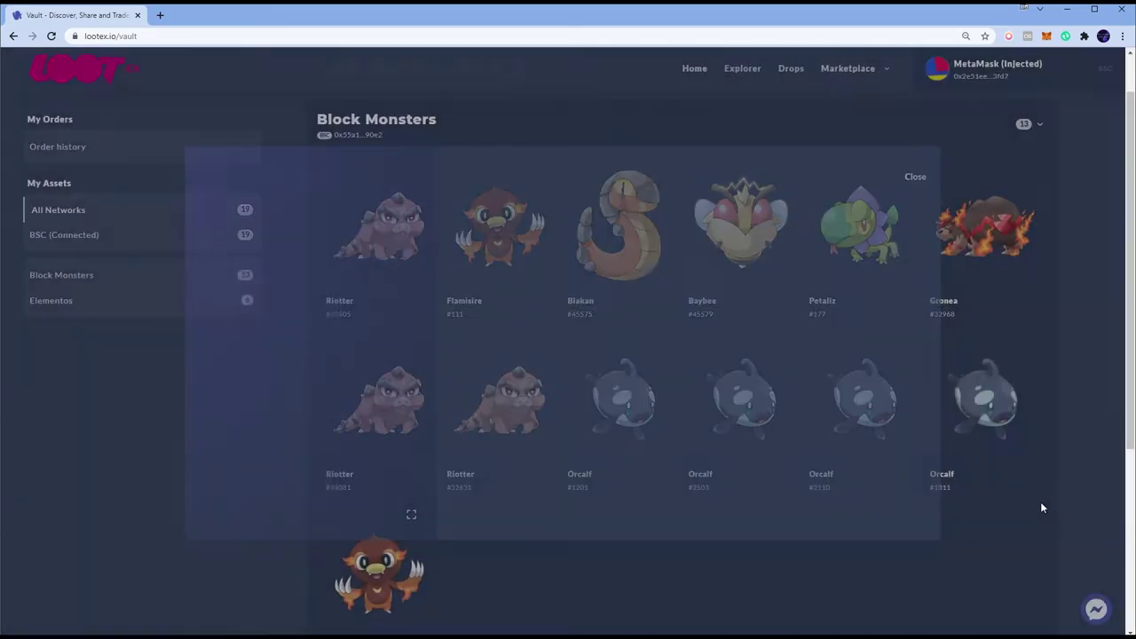
click(985, 414)
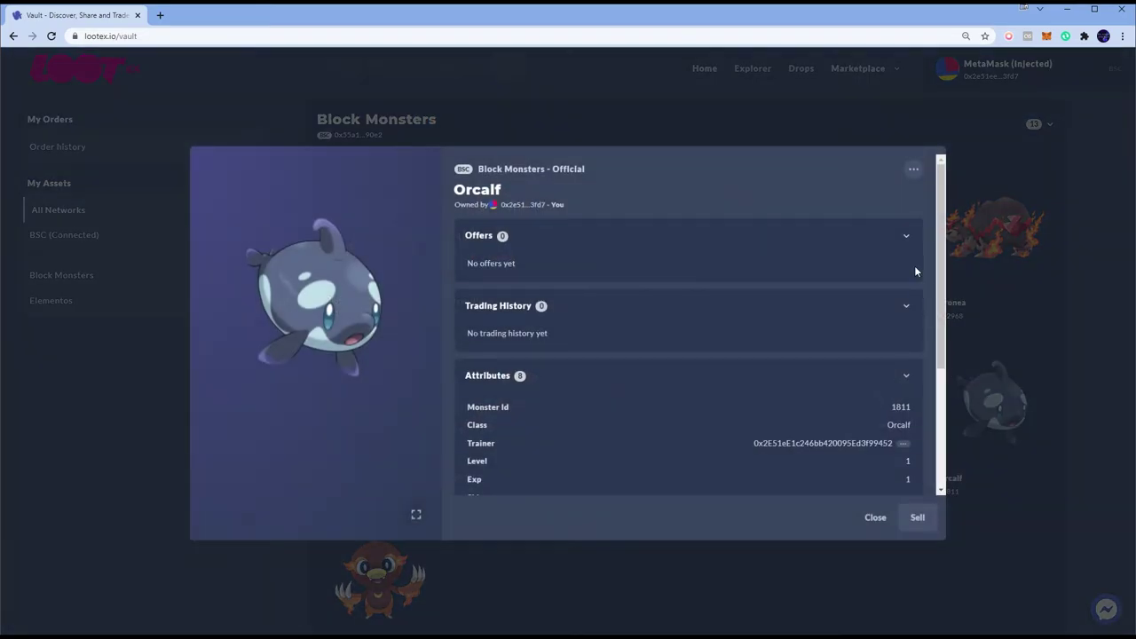
click(913, 169)
click(845, 220)
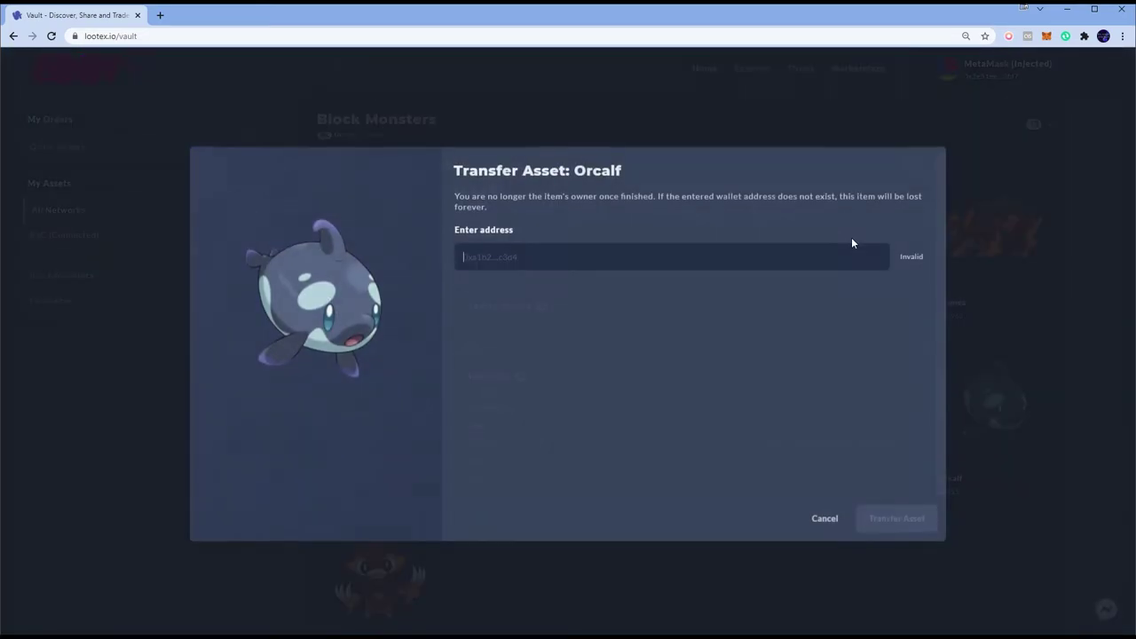
Step: Copy the second wallet's address from MetaMask and paste it as the Orcalf recipient
key(alt+Tab)
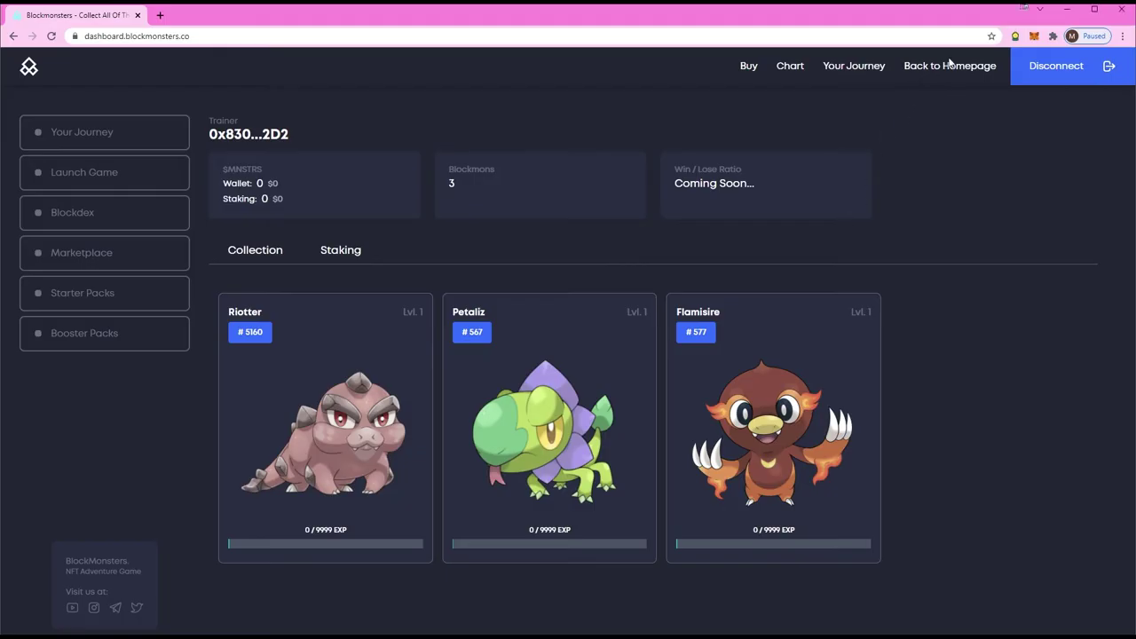
click(1034, 35)
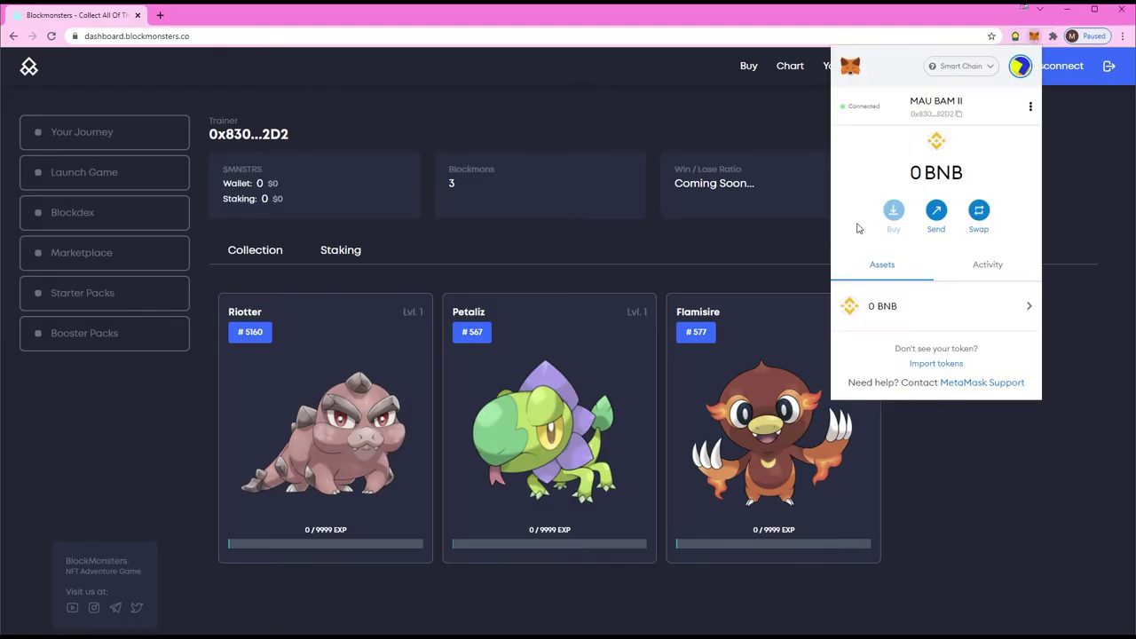
click(937, 103)
key(alt+Tab)
click(750, 256)
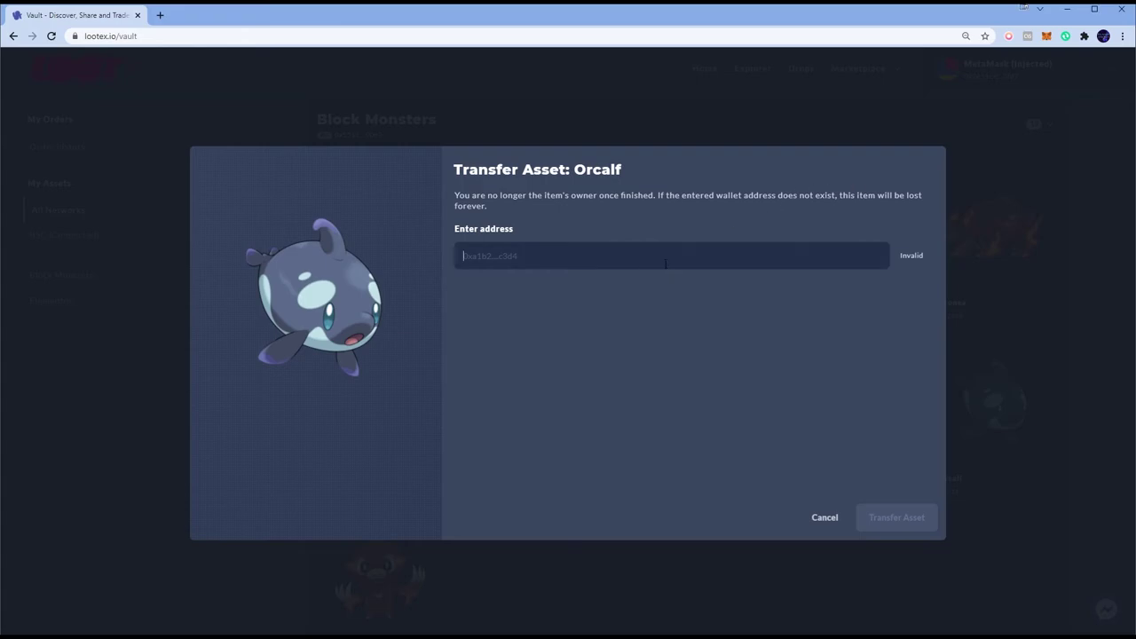
text(0x8307a249D863782E2aa62d9b8c42a25AfcDA82D2)
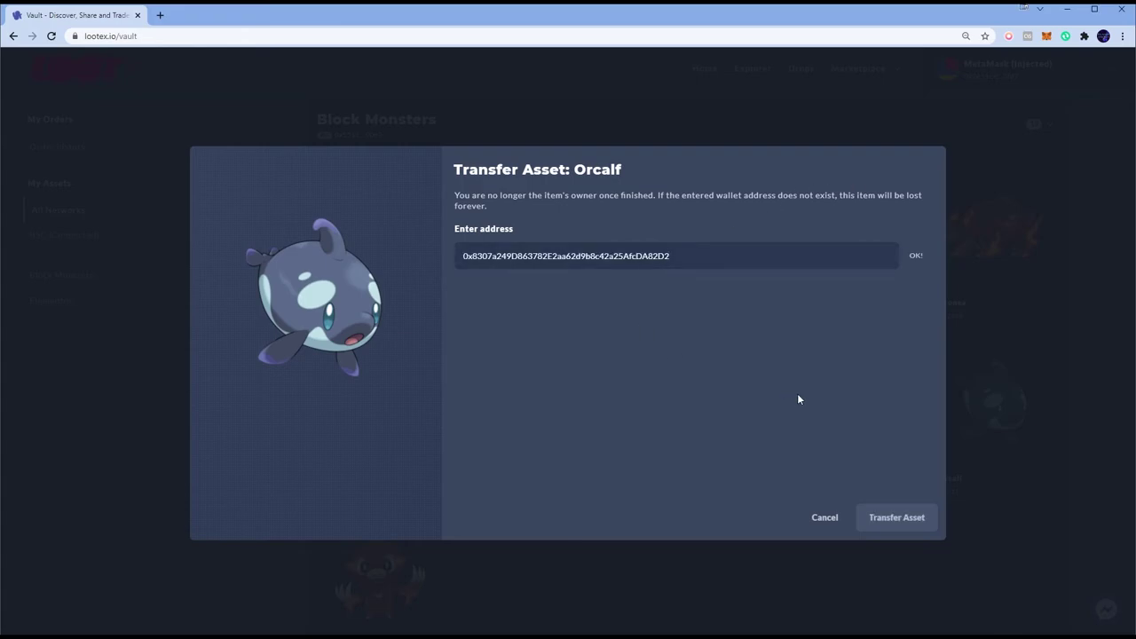
Step: Submit and confirm the Orcalf transfer, then check the dashboard now counts 4 Blockmons
click(882, 519)
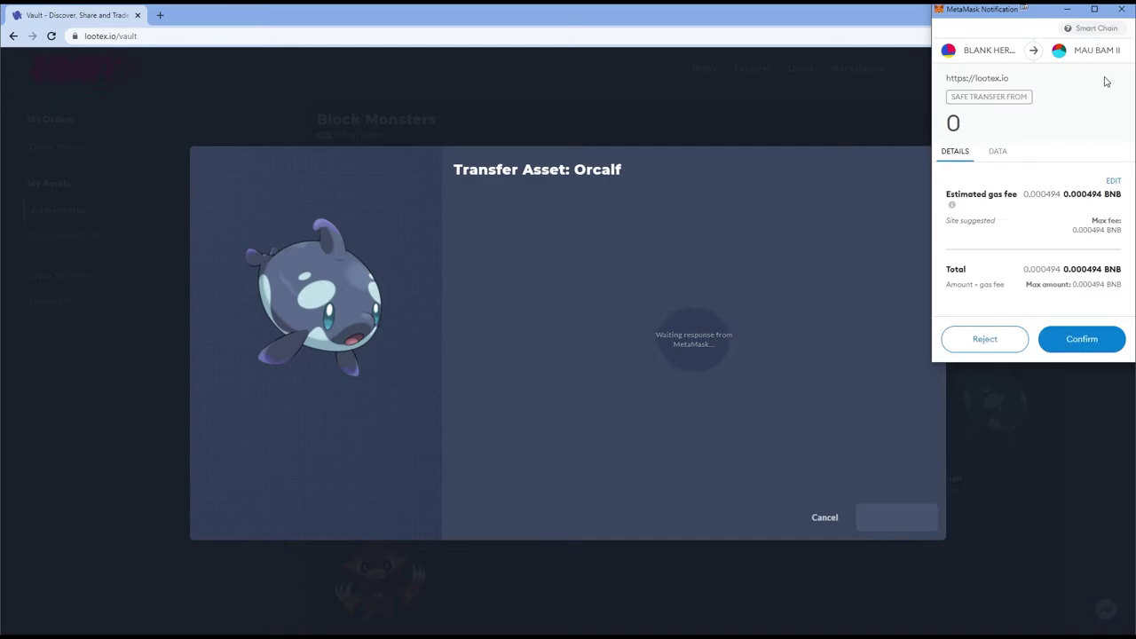
click(1082, 339)
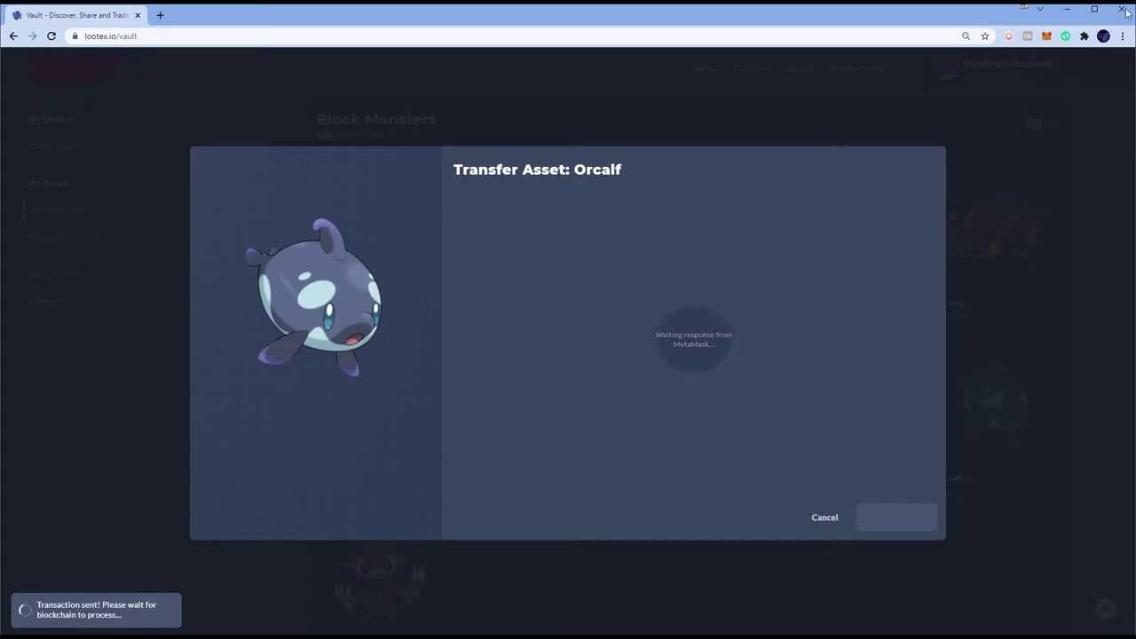
click(1046, 36)
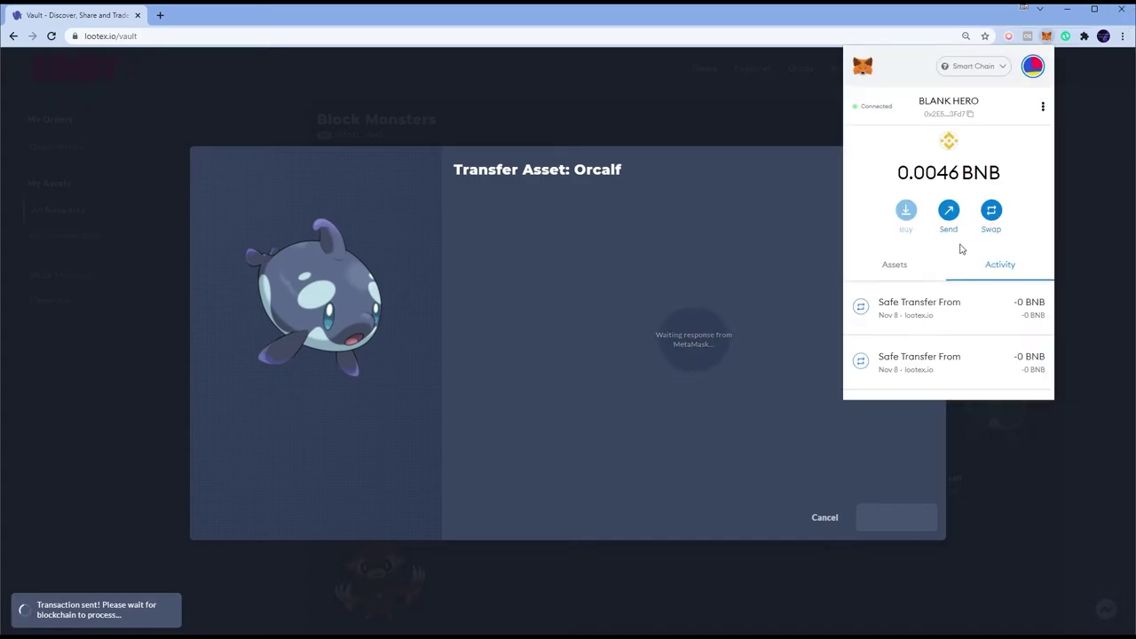
key(alt+Tab)
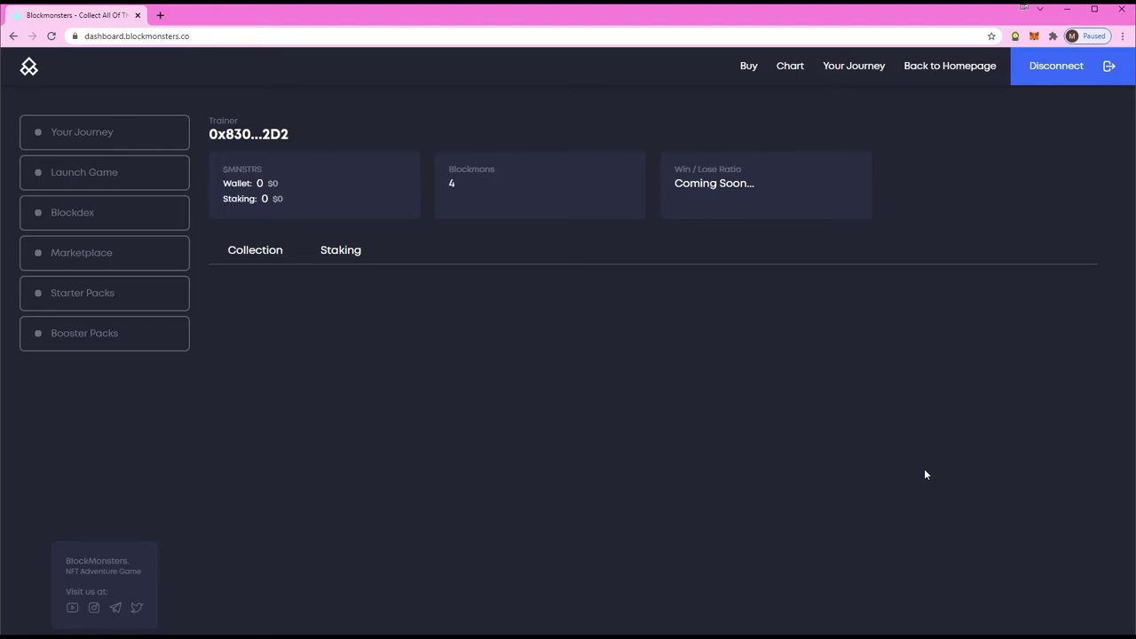
Step: Check the dashboard collection lists Orcalf #309 alongside Flamisire, Petaliz and Riotter
scroll(924, 475, down, 2)
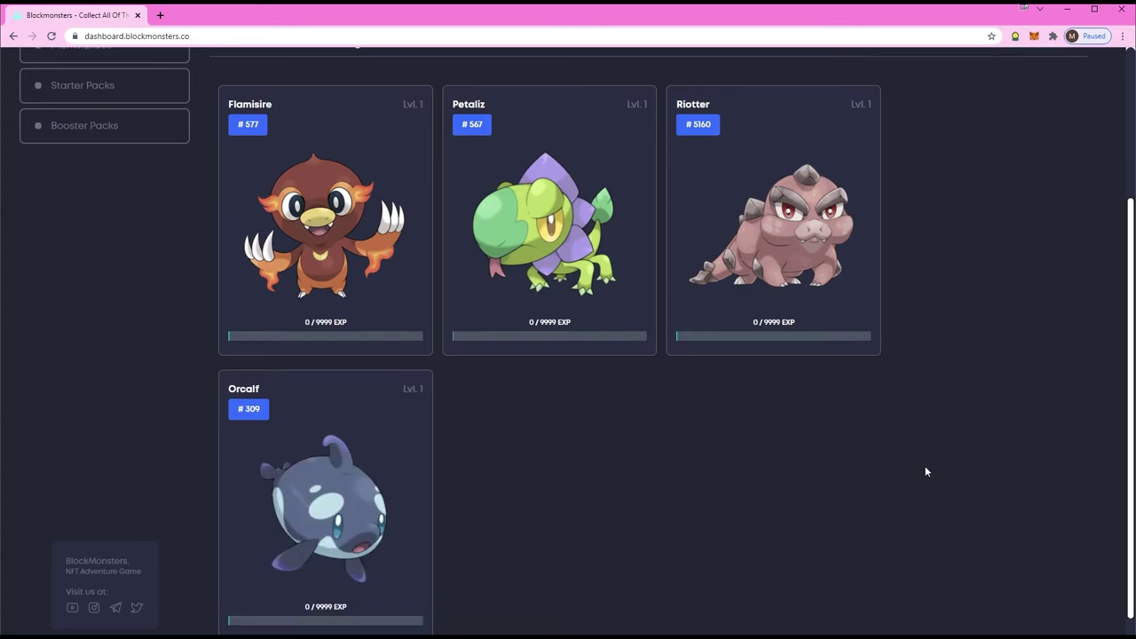
scroll(924, 471, up, 2)
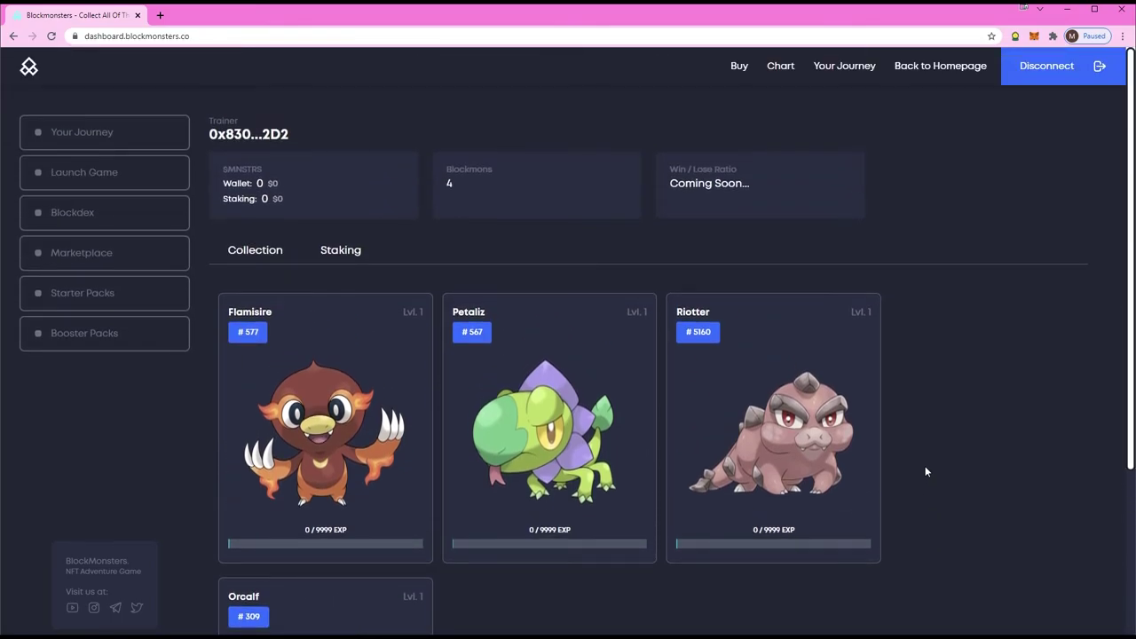
scroll(925, 470, down, 2)
scroll(925, 470, up, 2)
Step: In Lootex, dismiss the transfer notice, close the Orcalf details, and open a new tab
key(alt+Tab)
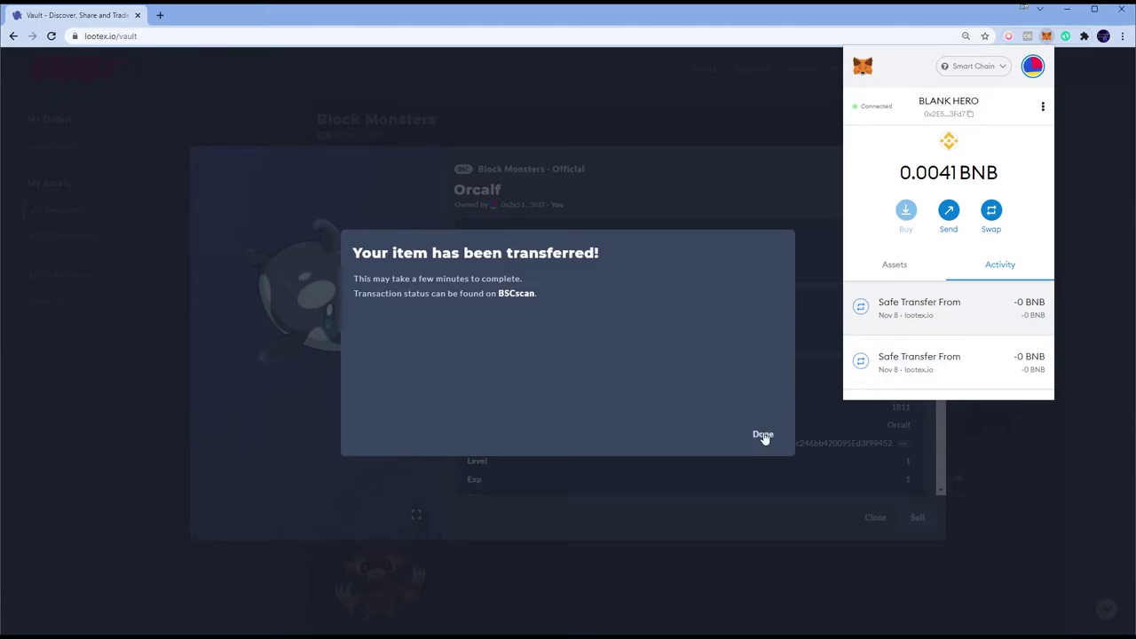
click(763, 435)
click(913, 169)
click(875, 517)
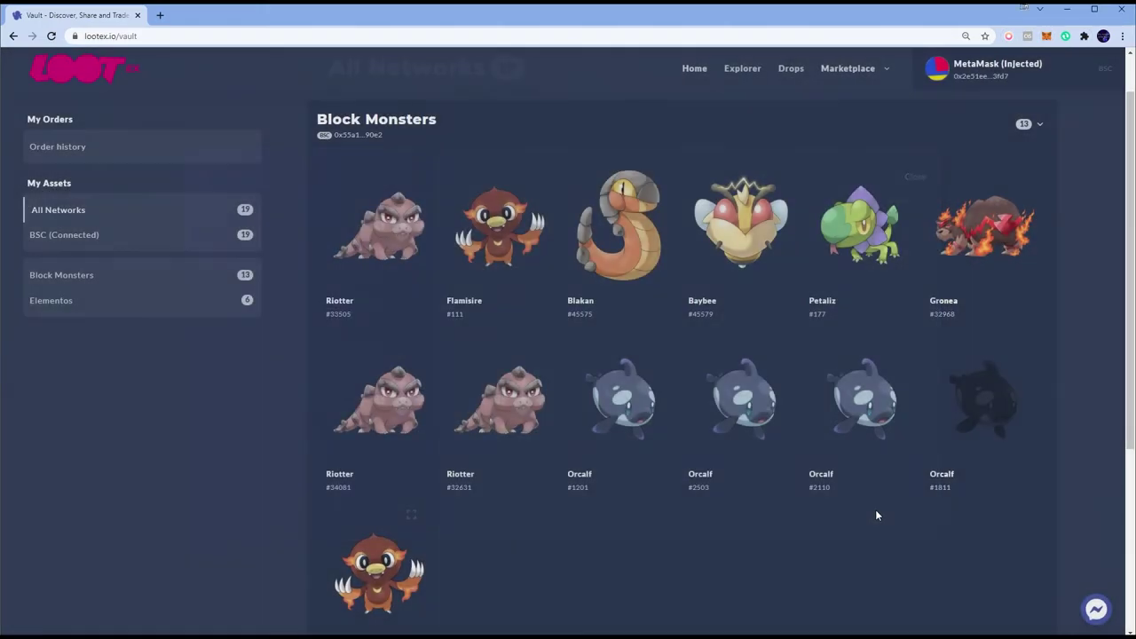
scroll(710, 479, down, 2)
key(ctrl+t)
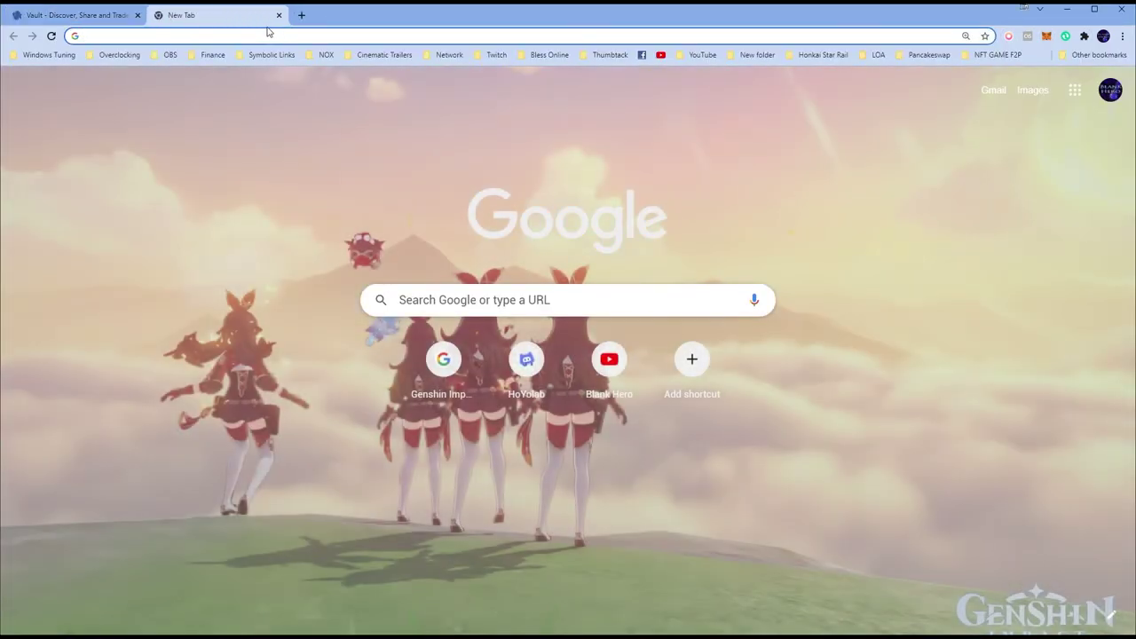
Step: Load the Block Monsters dashboard and scroll through its Collection
text(da)
key(Return)
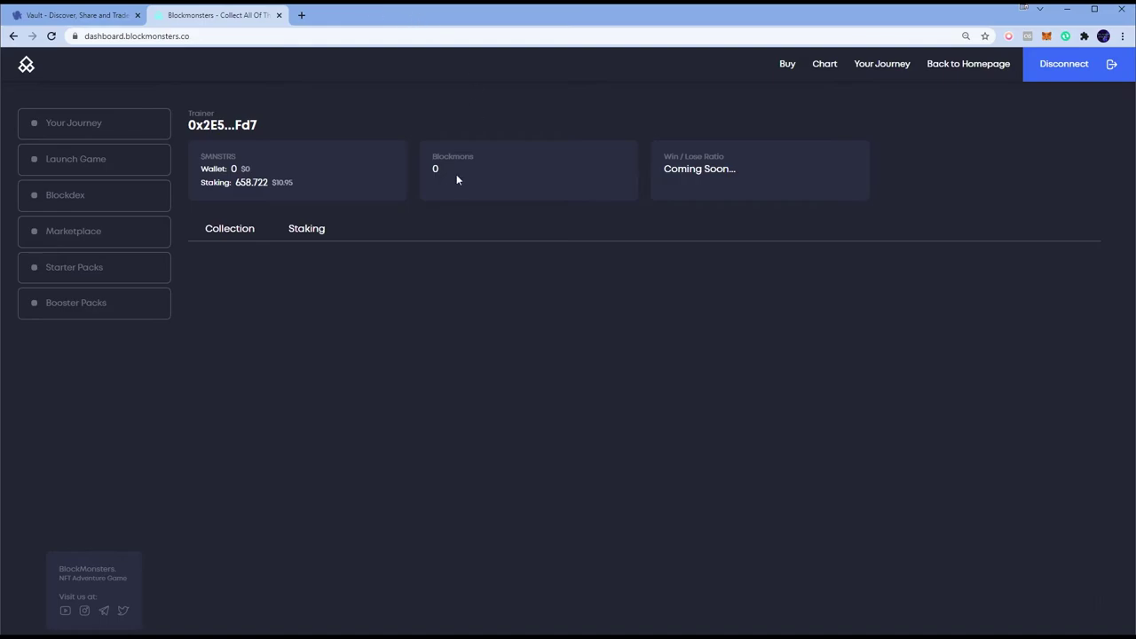
scroll(530, 194, down, 3)
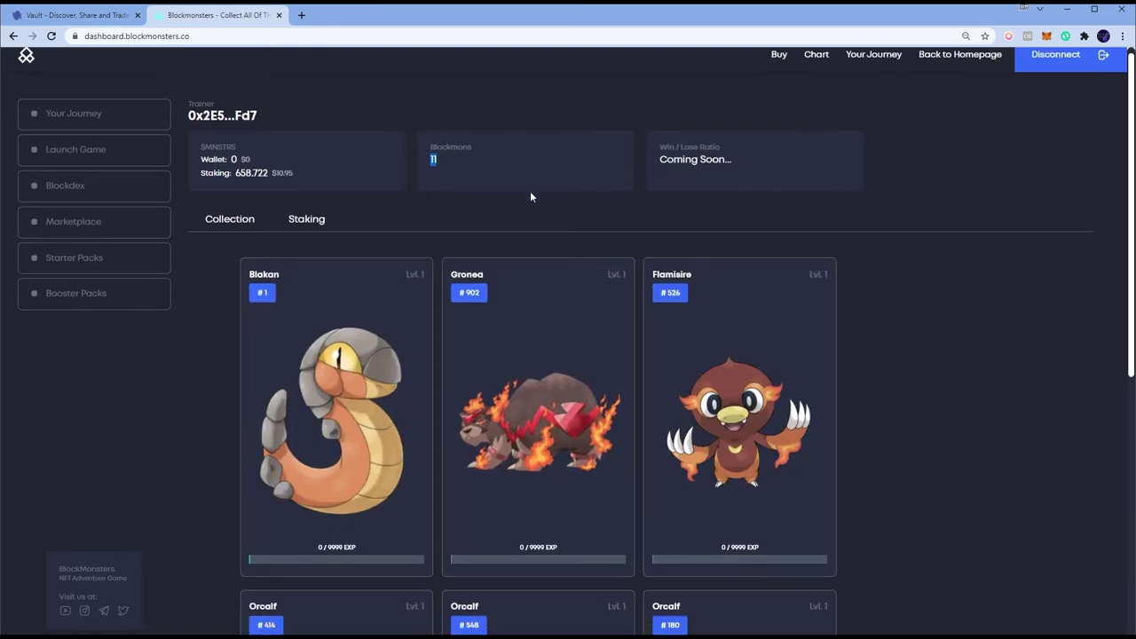
scroll(572, 199, down, 4)
scroll(593, 197, up, 8)
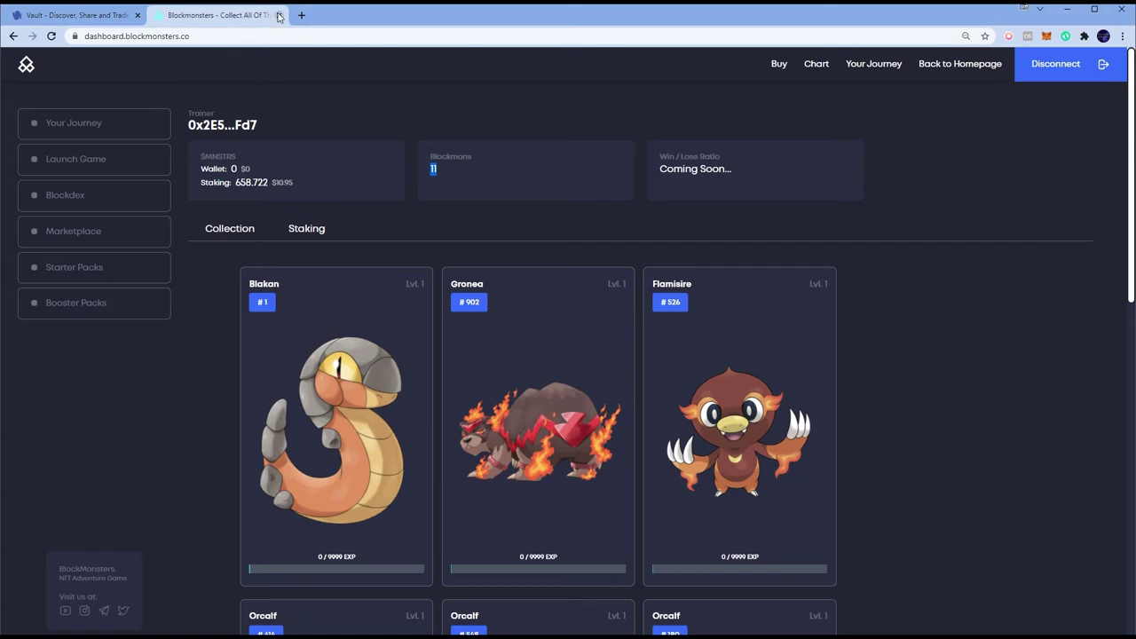
Step: Load dashboard.blockmonsters.co in the new tab, showing the vault wallet's 11 Blockmons
key(alt+Tab)
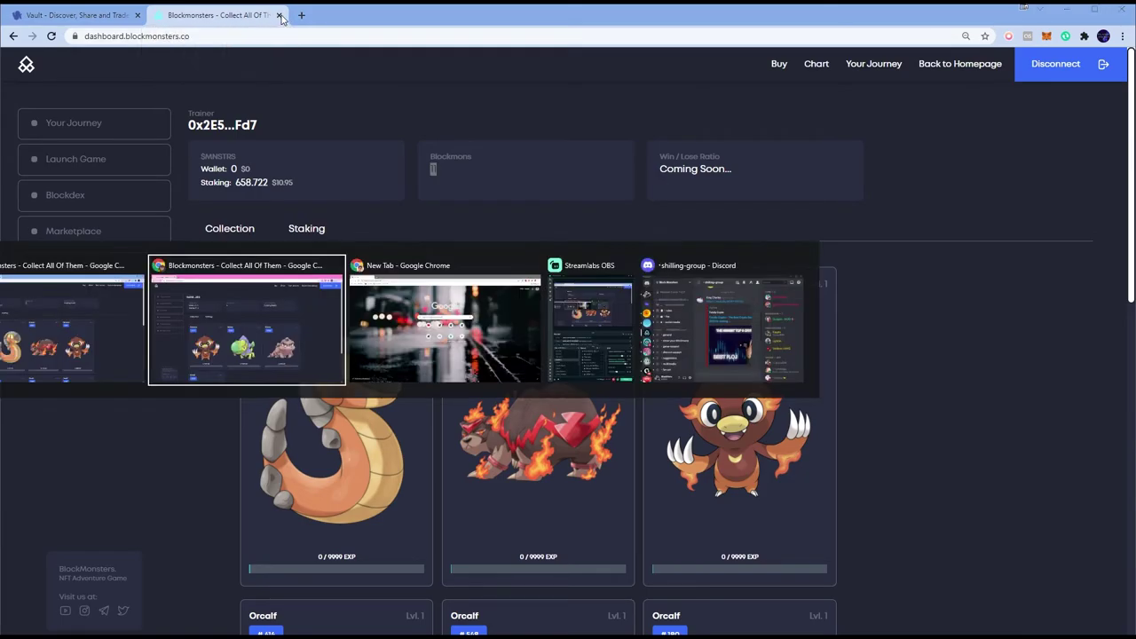
key(alt+Tab)
key(alt+Tab)
key(alt+Tab)
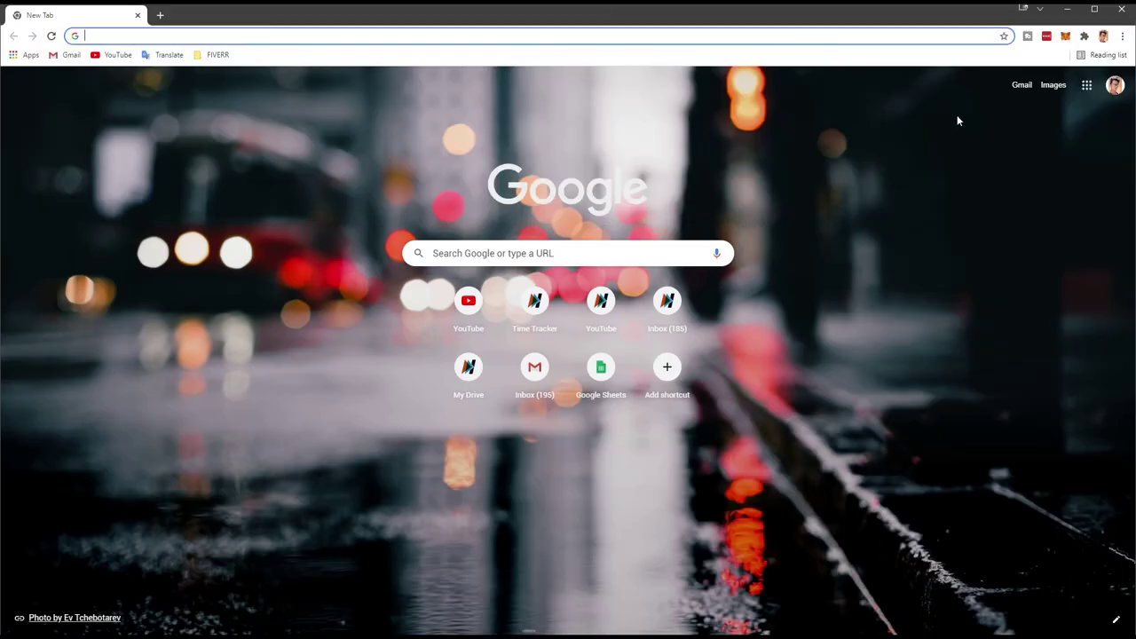
click(207, 32)
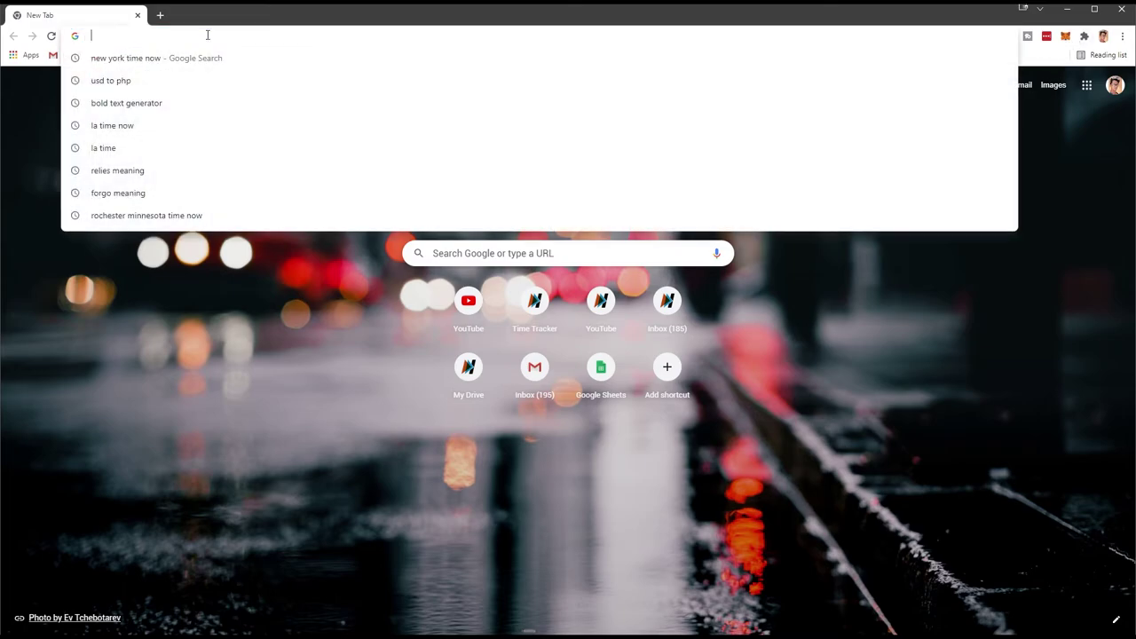
text(das)
key(alt+Tab)
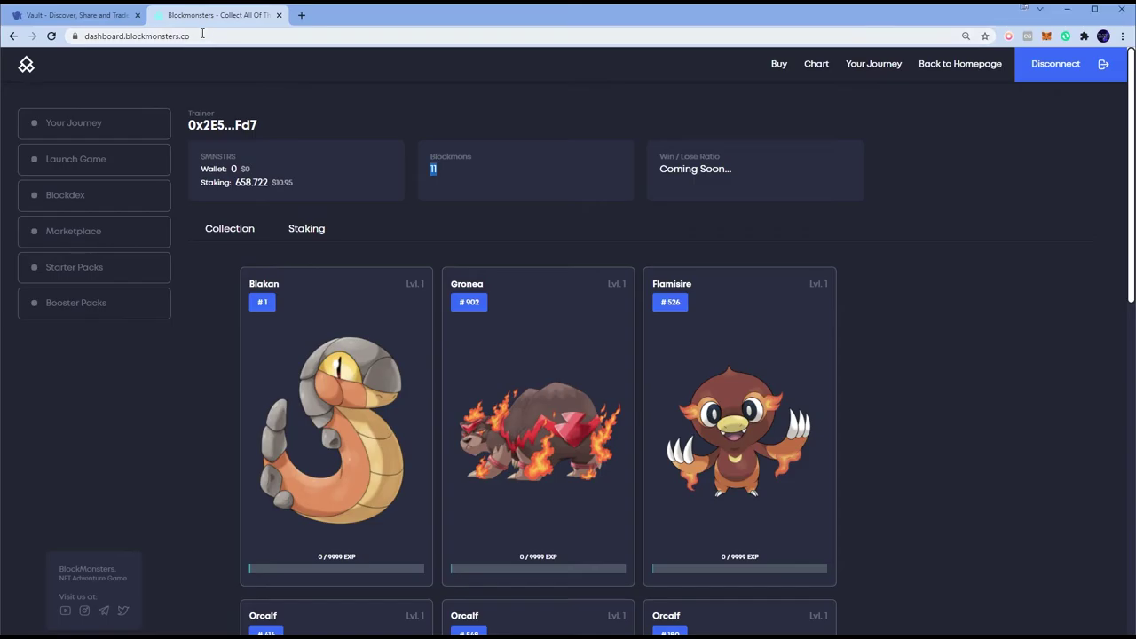
key(alt+Tab)
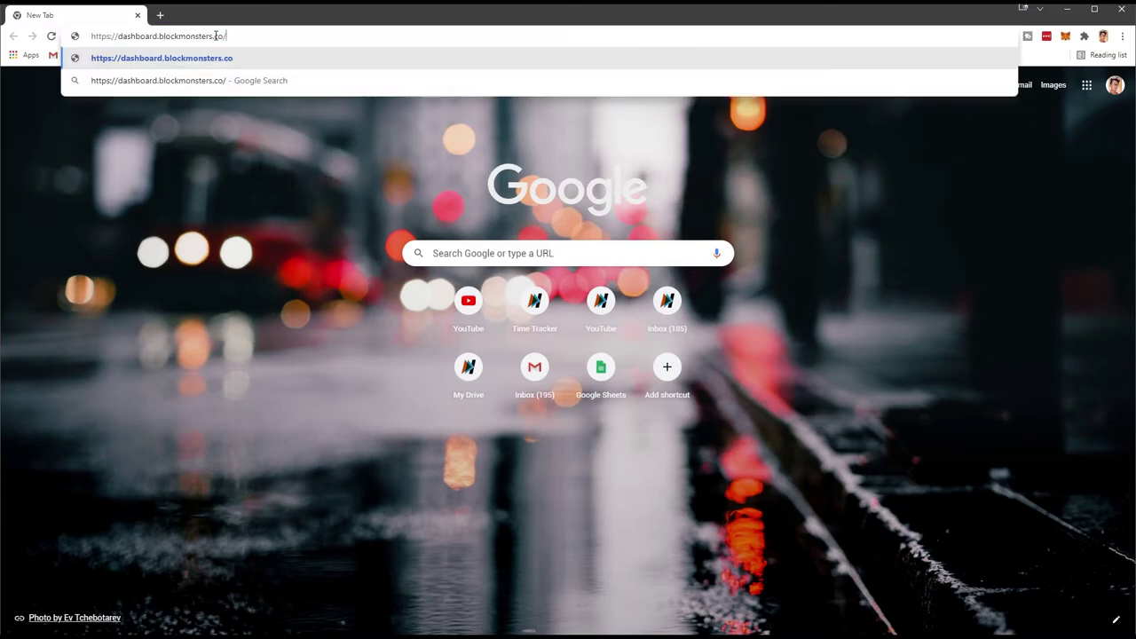
key(Return)
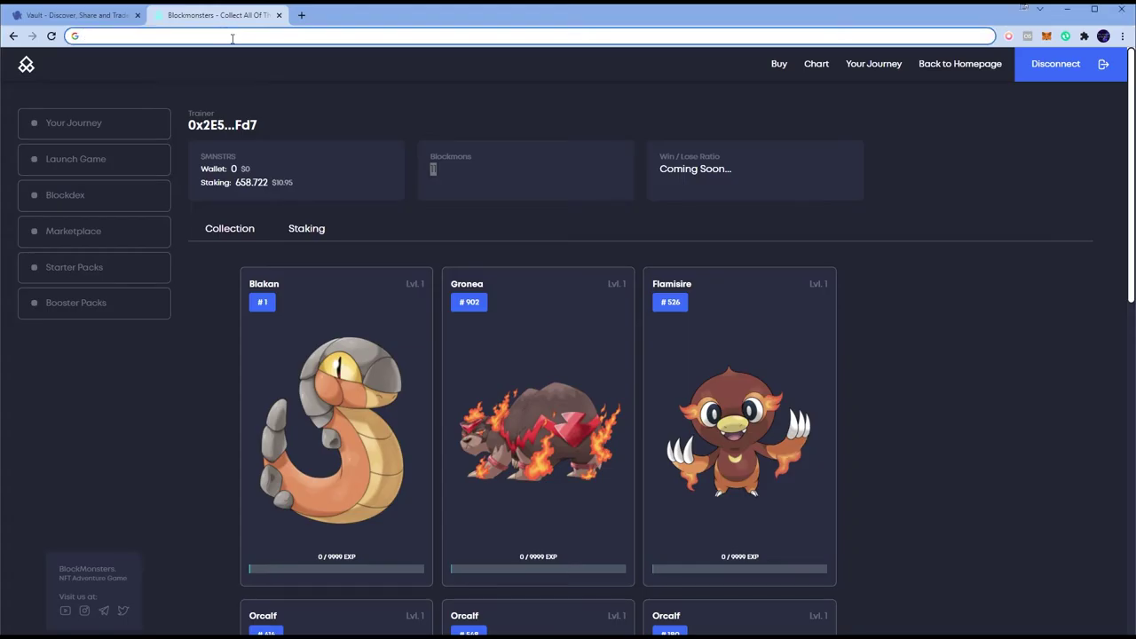
key(alt+Tab)
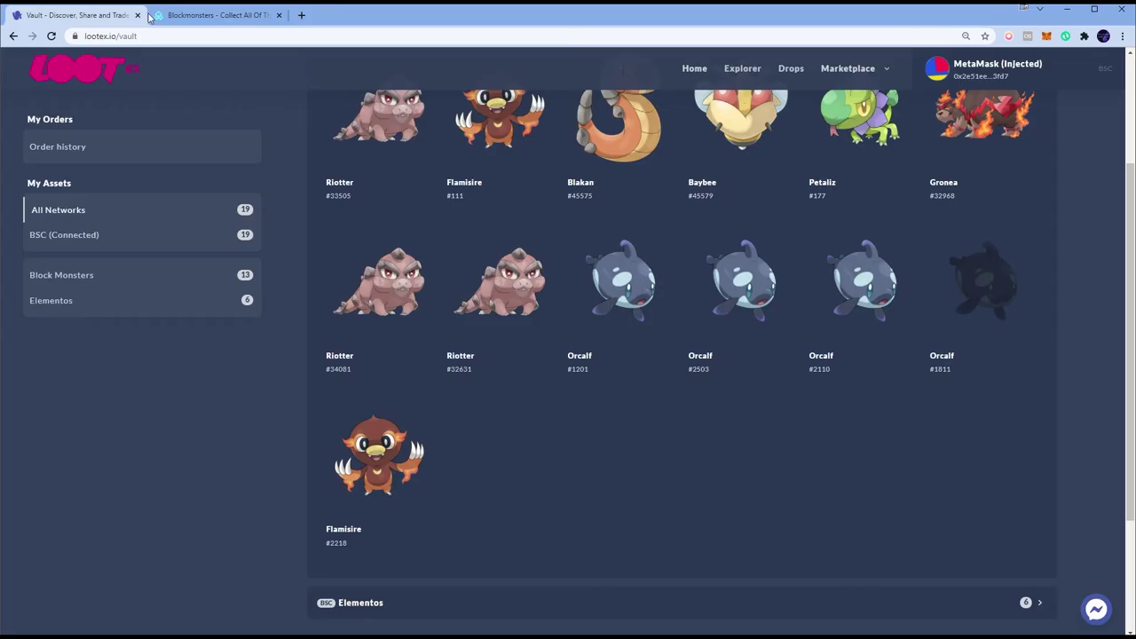
Step: Return to the Lootex vault tab and look over its contents
key(alt+Tab)
key(ctrl+Page_Up)
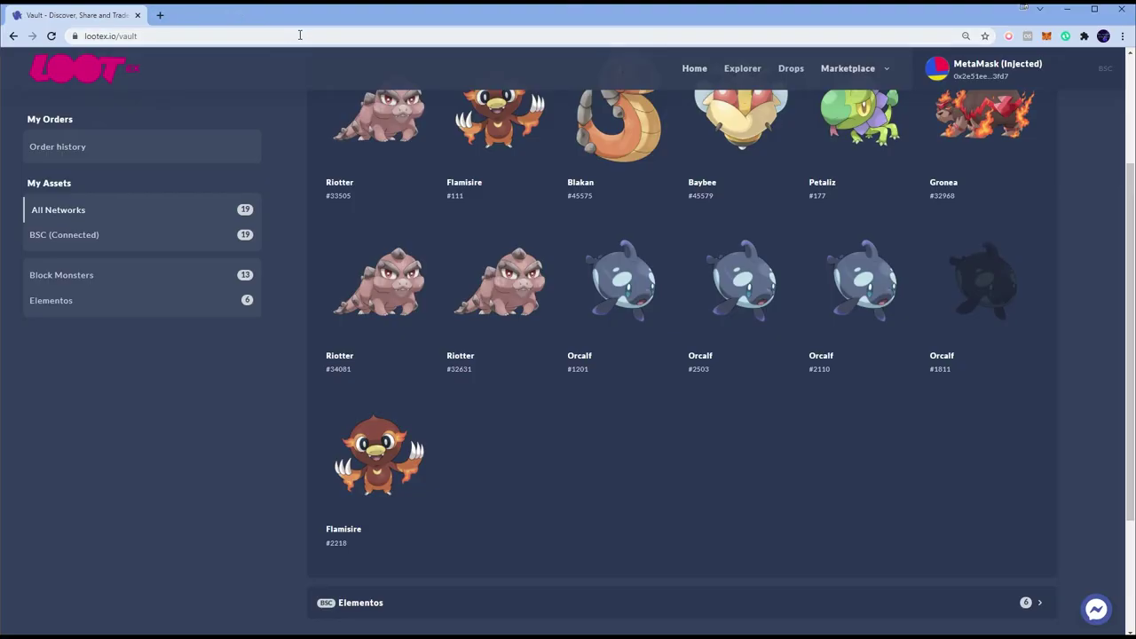
scroll(700, 329, up, 2)
scroll(981, 331, down, 2)
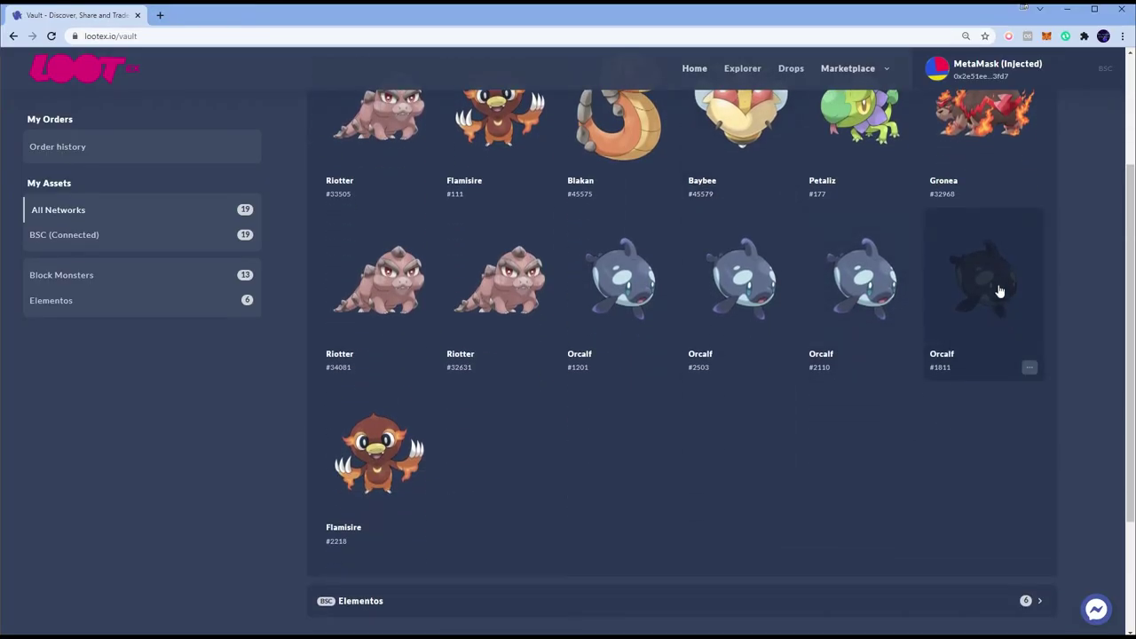
scroll(1047, 406, up, 1)
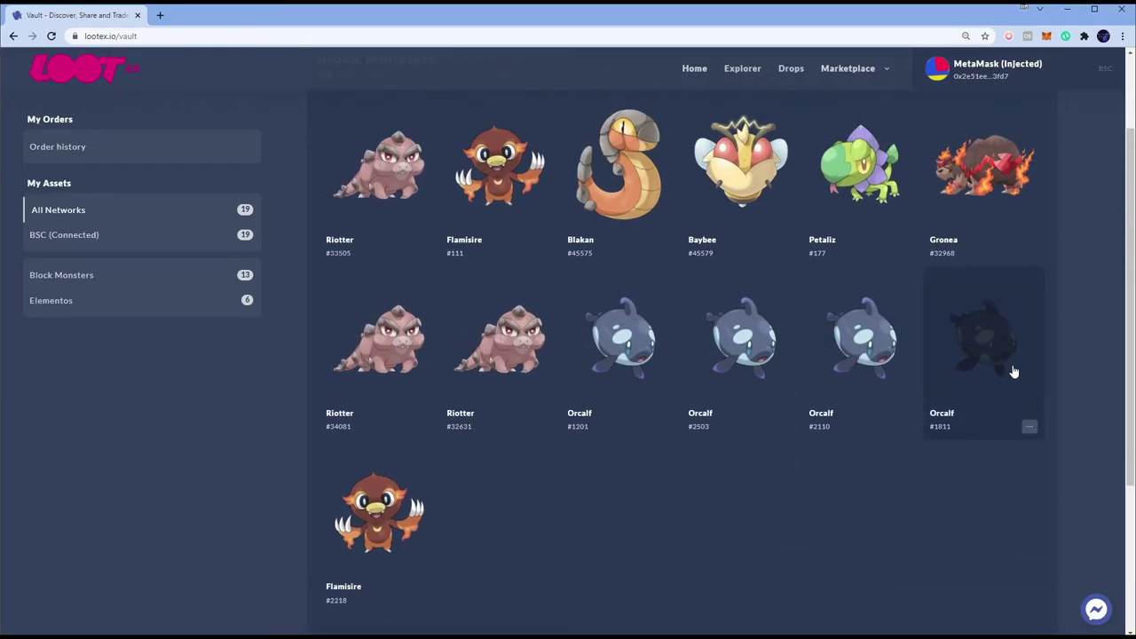
Step: Reload the vault, reconnect MetaMask, and review its 21 assets including 15 Block Monsters
key(F5)
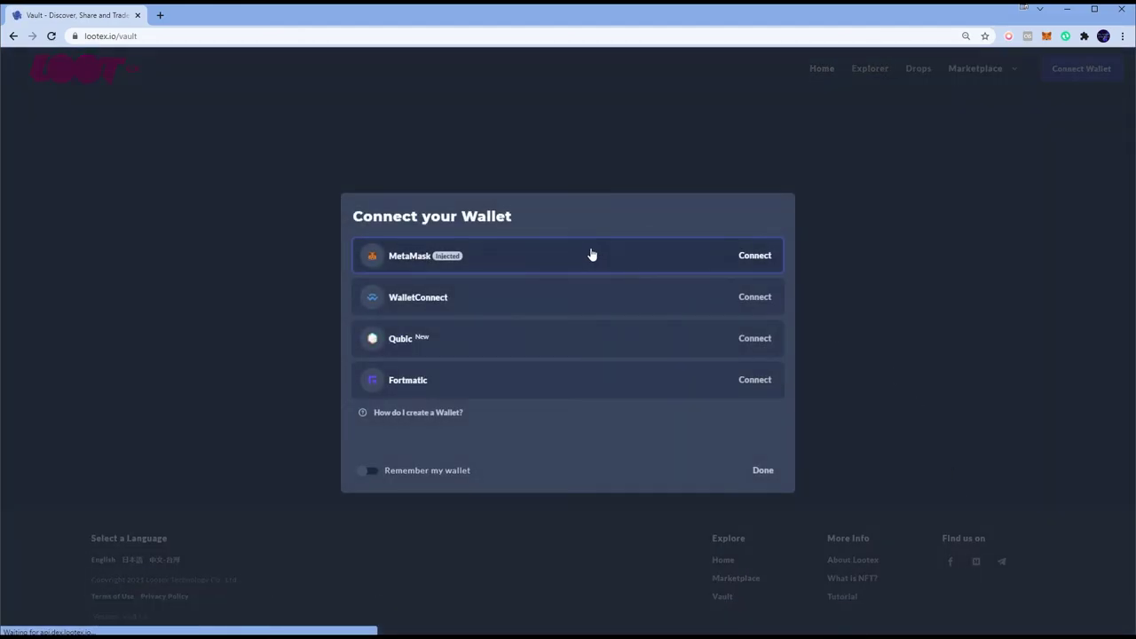
click(590, 254)
click(1012, 111)
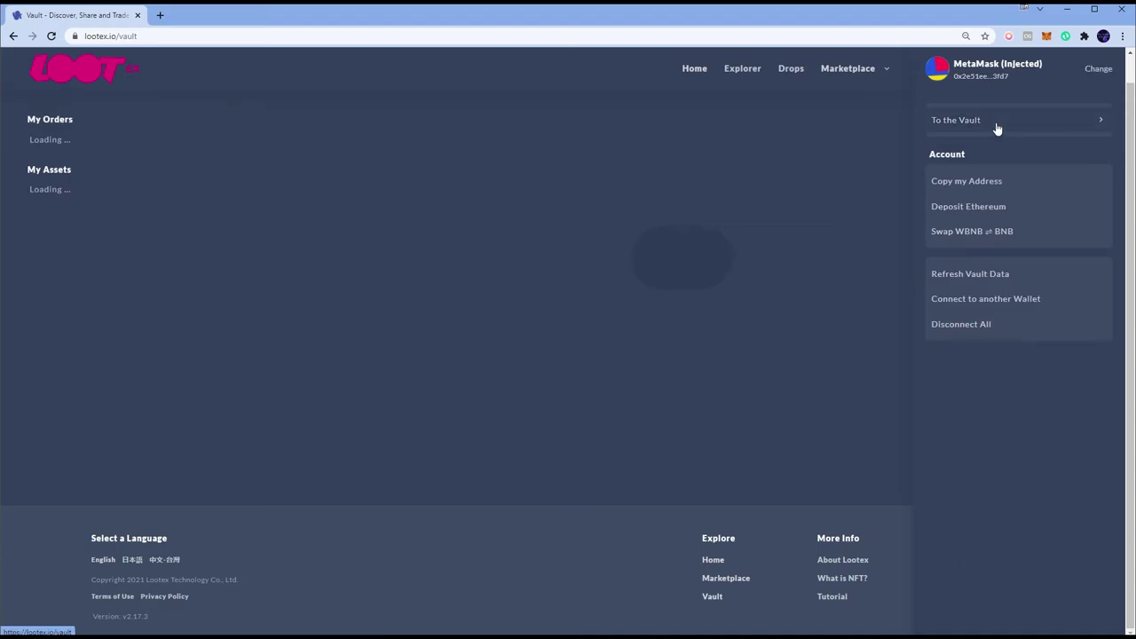
scroll(1022, 317, down, 1)
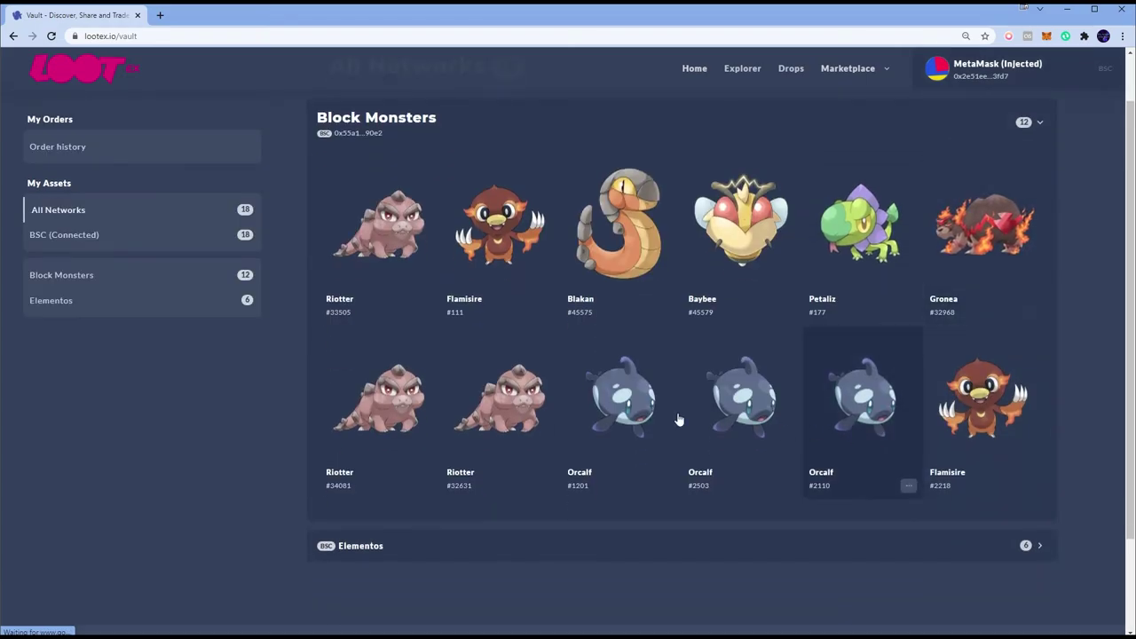
scroll(865, 431, down, 1)
scroll(849, 431, down, 1)
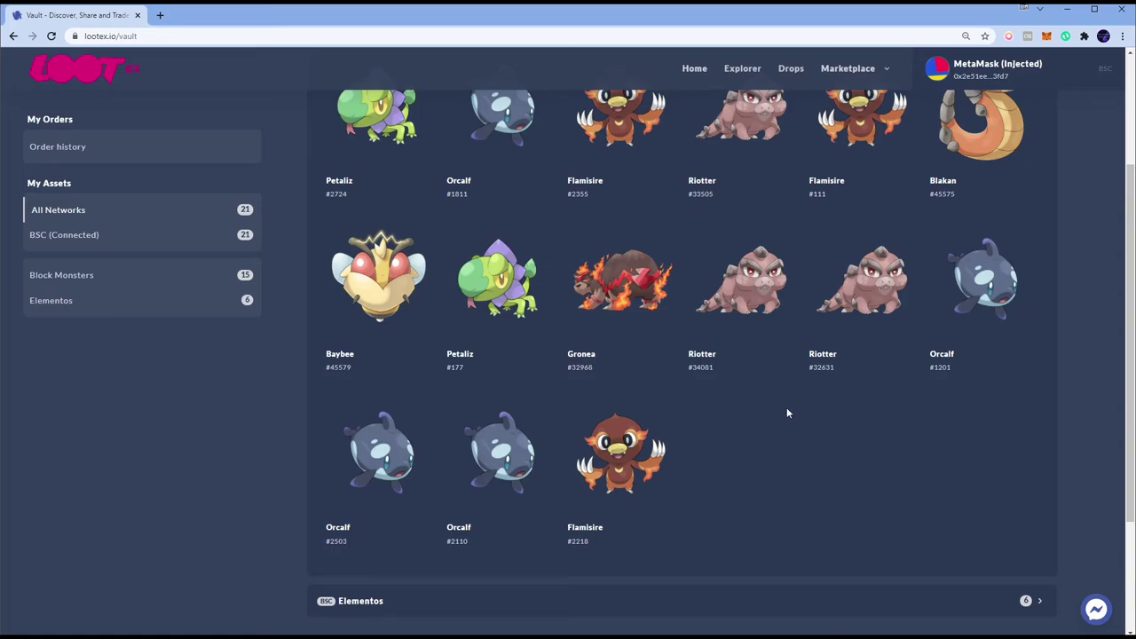
scroll(786, 412, up, 3)
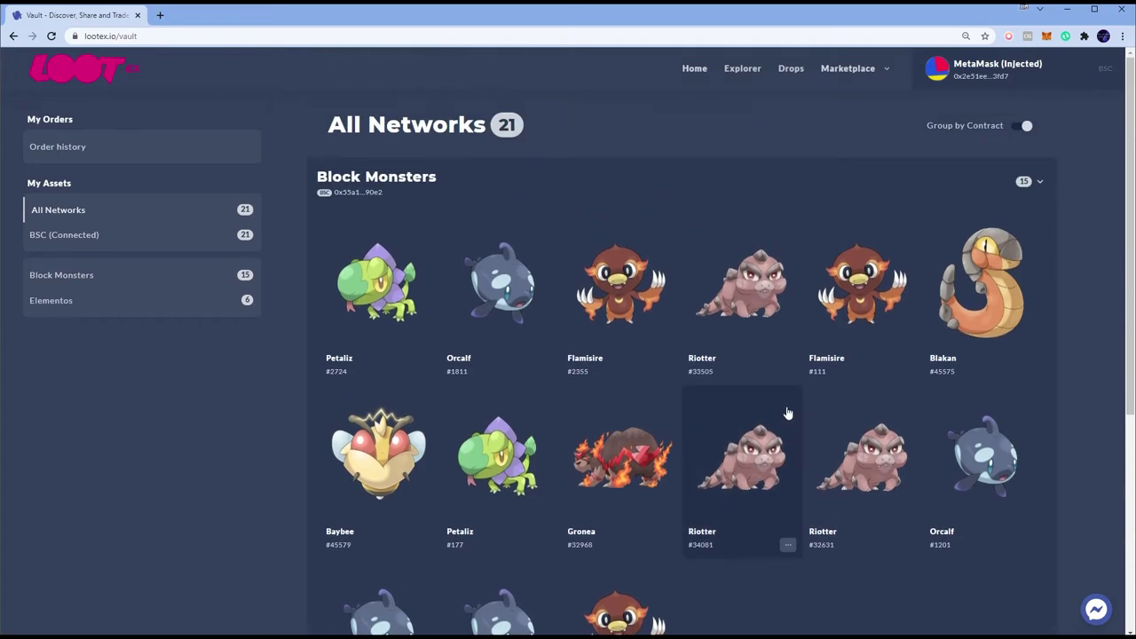
key(alt+Tab)
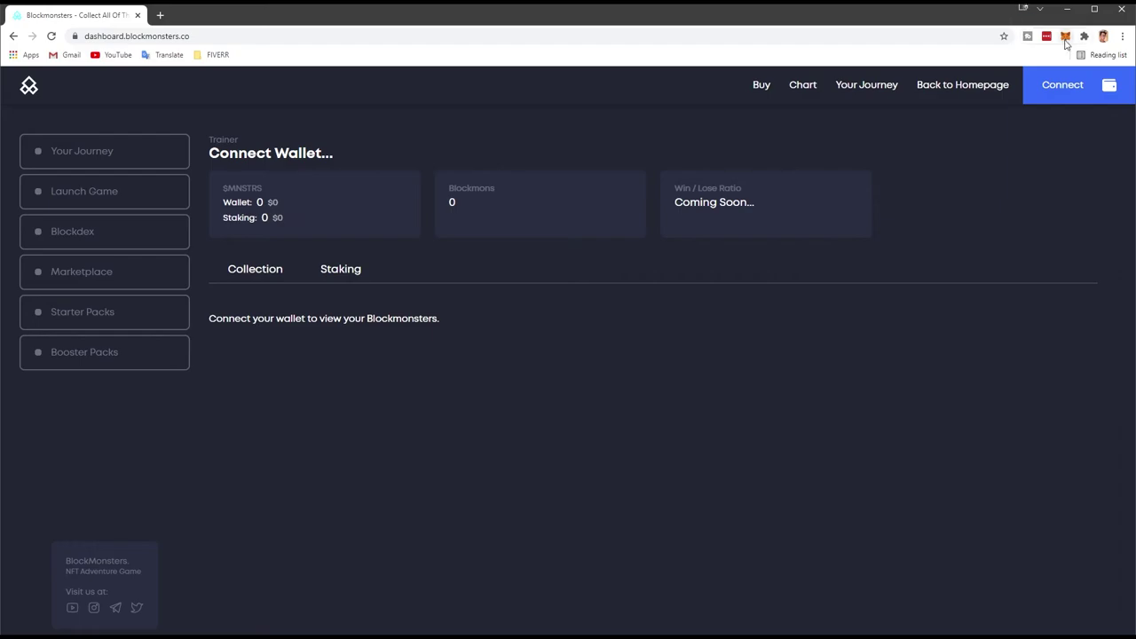
click(1064, 37)
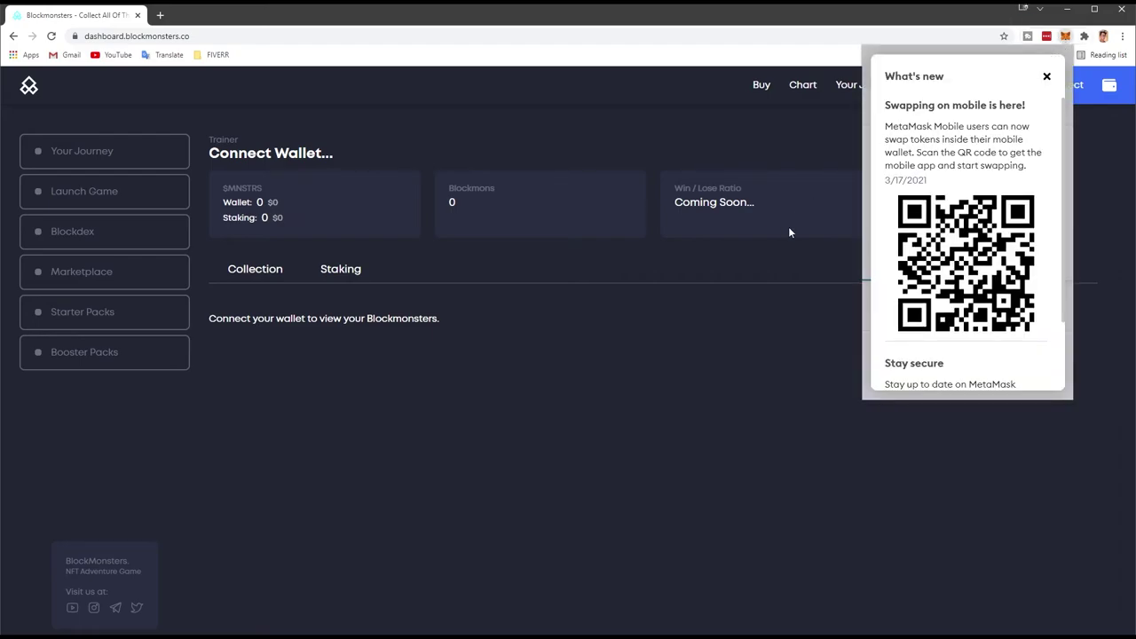
click(1046, 78)
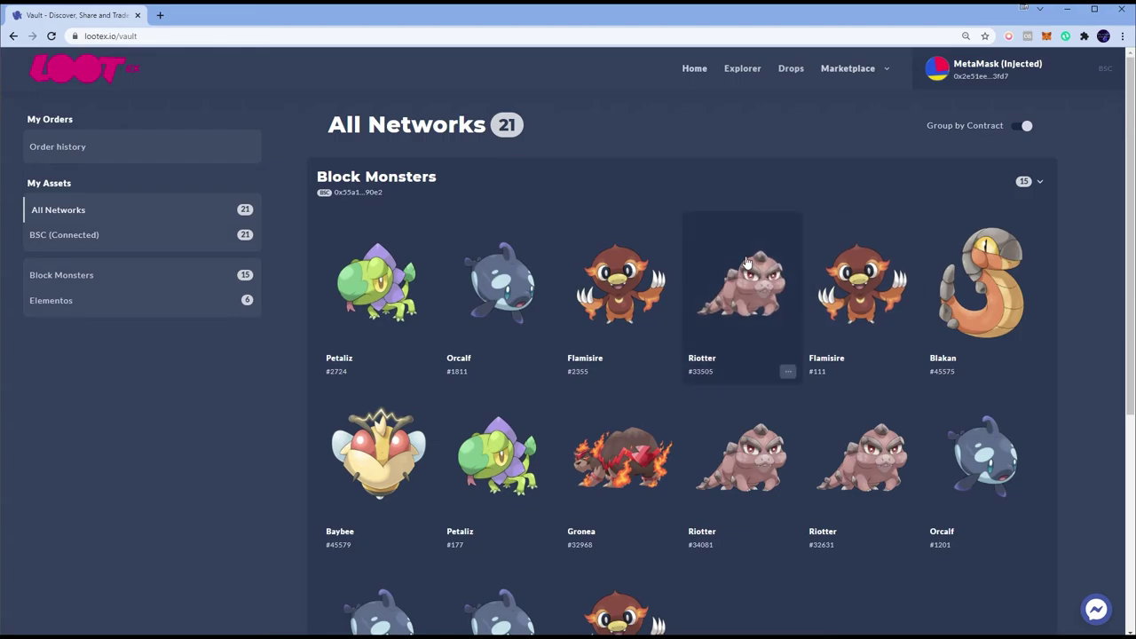
scroll(754, 266, down, 2)
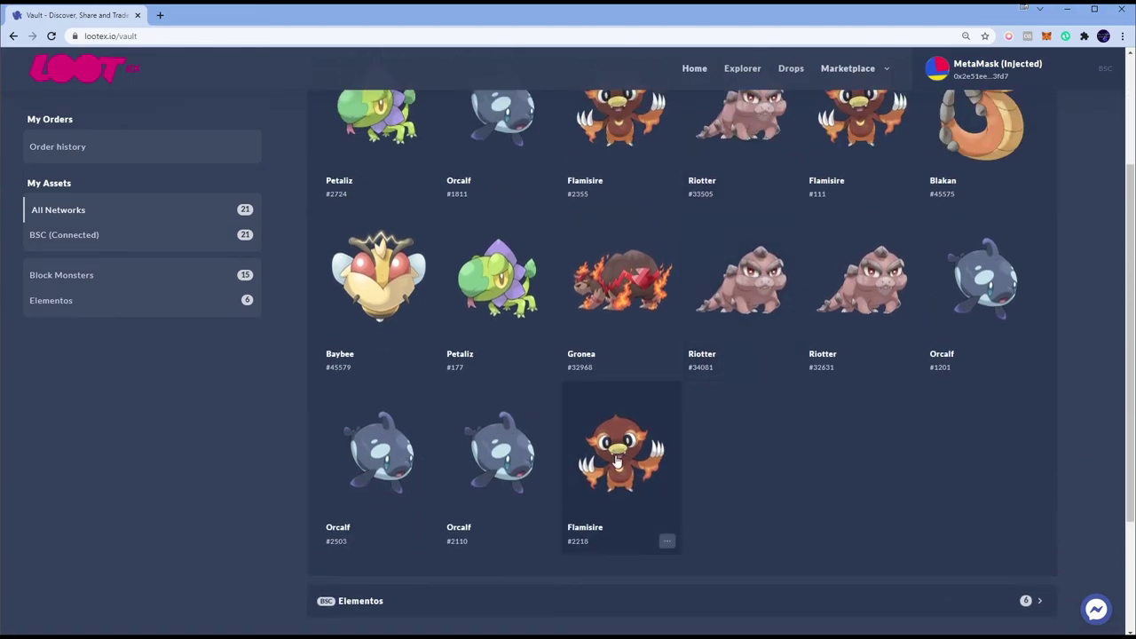
Step: Open Flamisire #2218 in the vault and start a Transfer
click(619, 465)
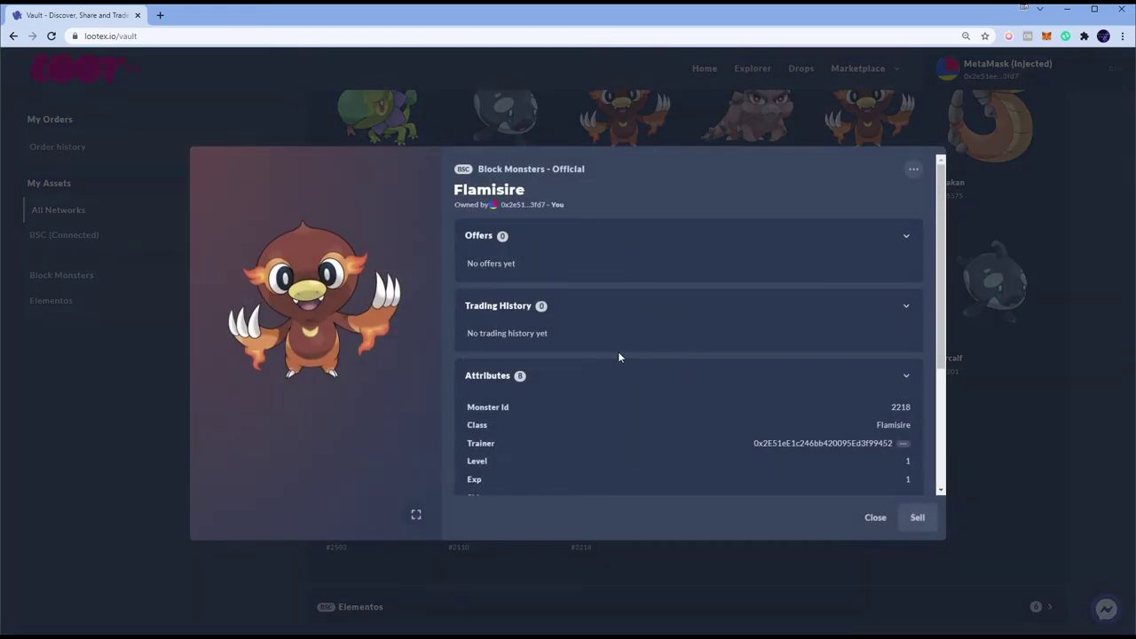
scroll(618, 357, down, 3)
scroll(619, 358, up, 3)
click(914, 171)
click(849, 219)
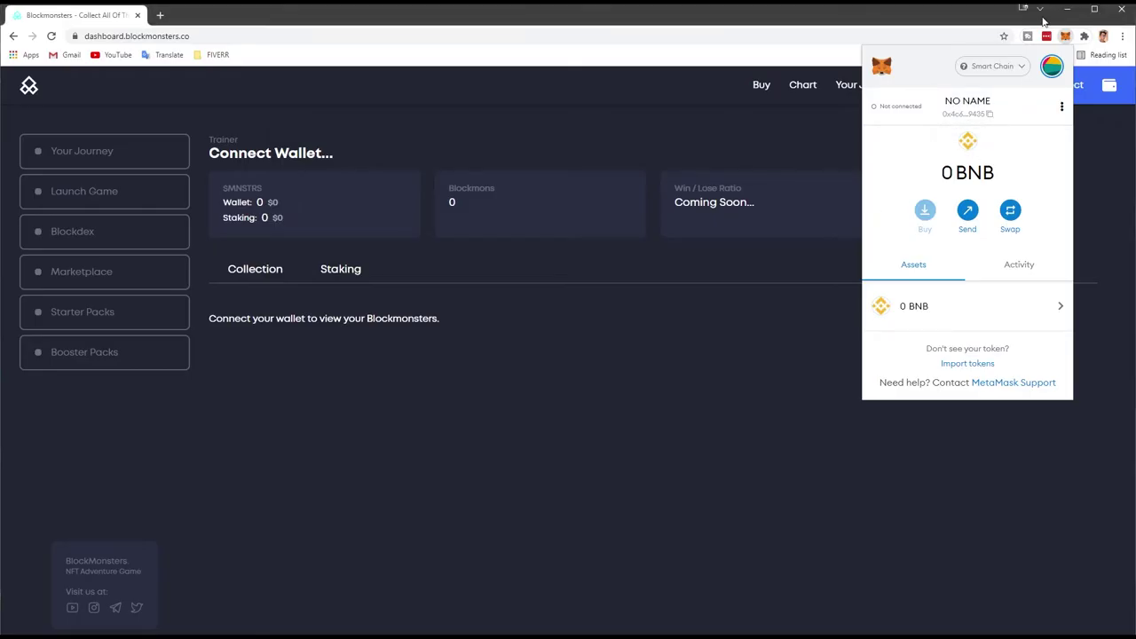
Step: Enter the copied second-wallet address as the Flamisire transfer recipient
click(967, 113)
key(alt+Tab)
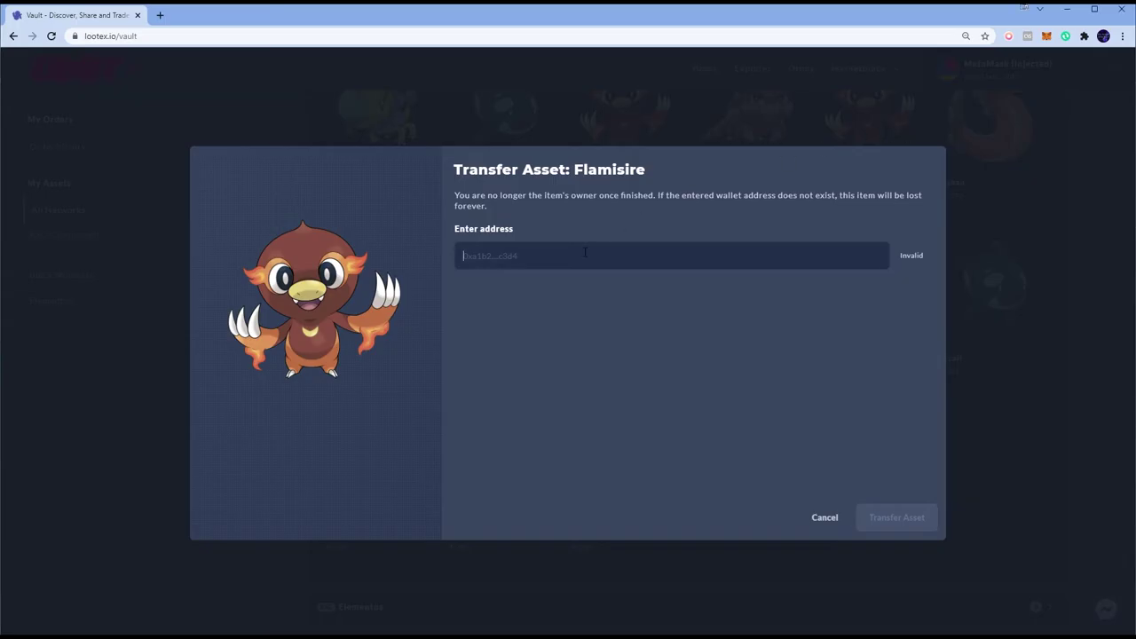
text(0x4c67Bc2087e527B89b054F184502B8c636c99435)
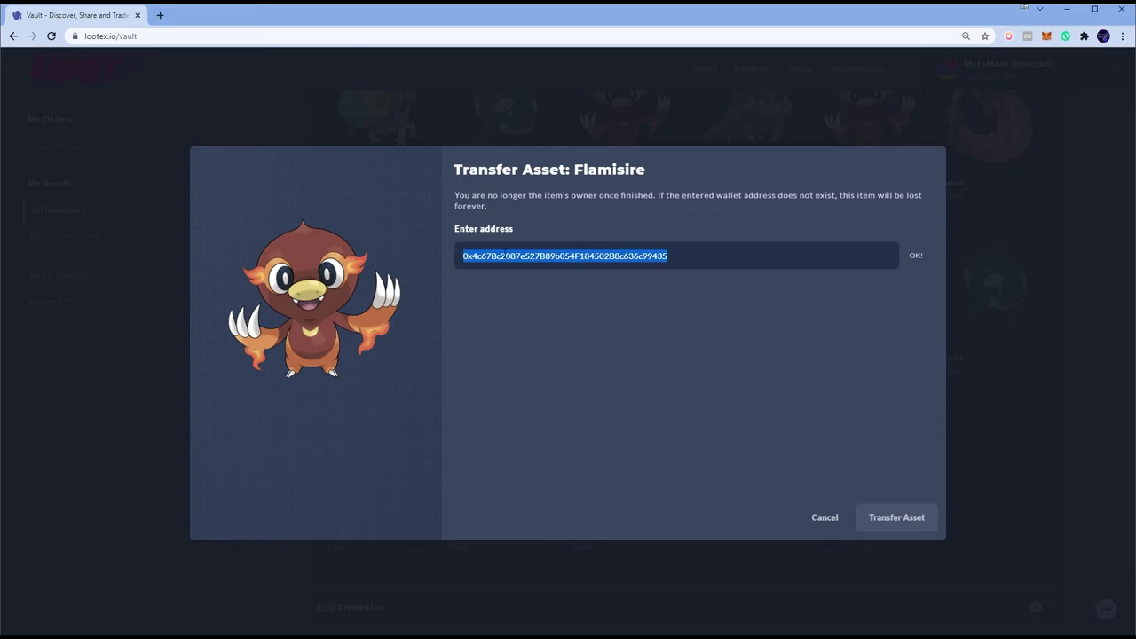
click(493, 306)
key(alt+Tab)
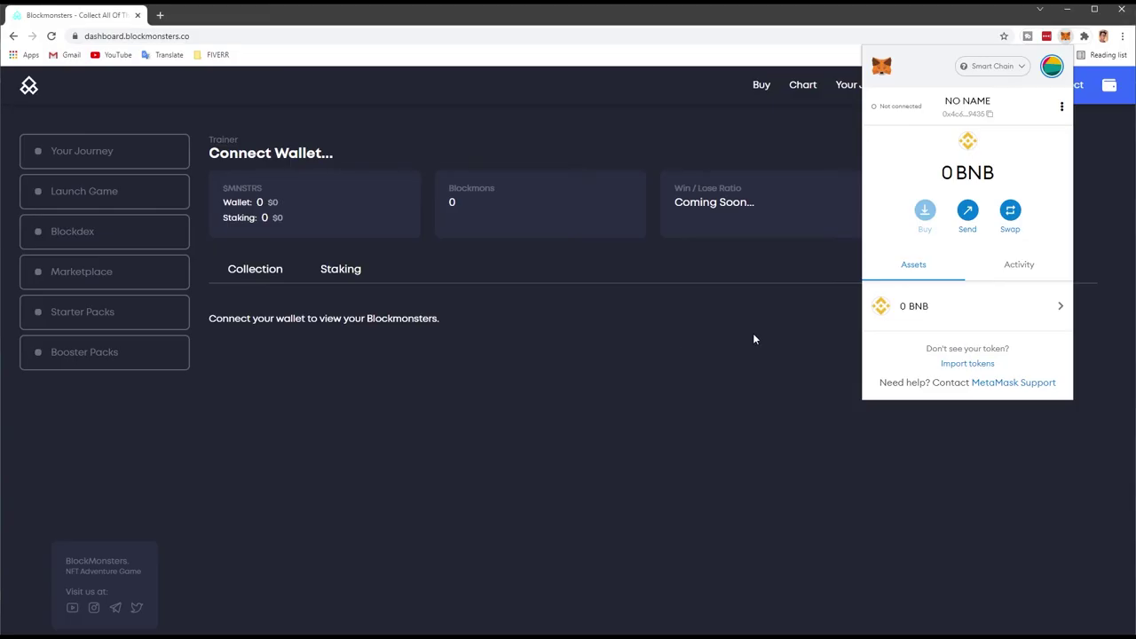
key(alt+Tab)
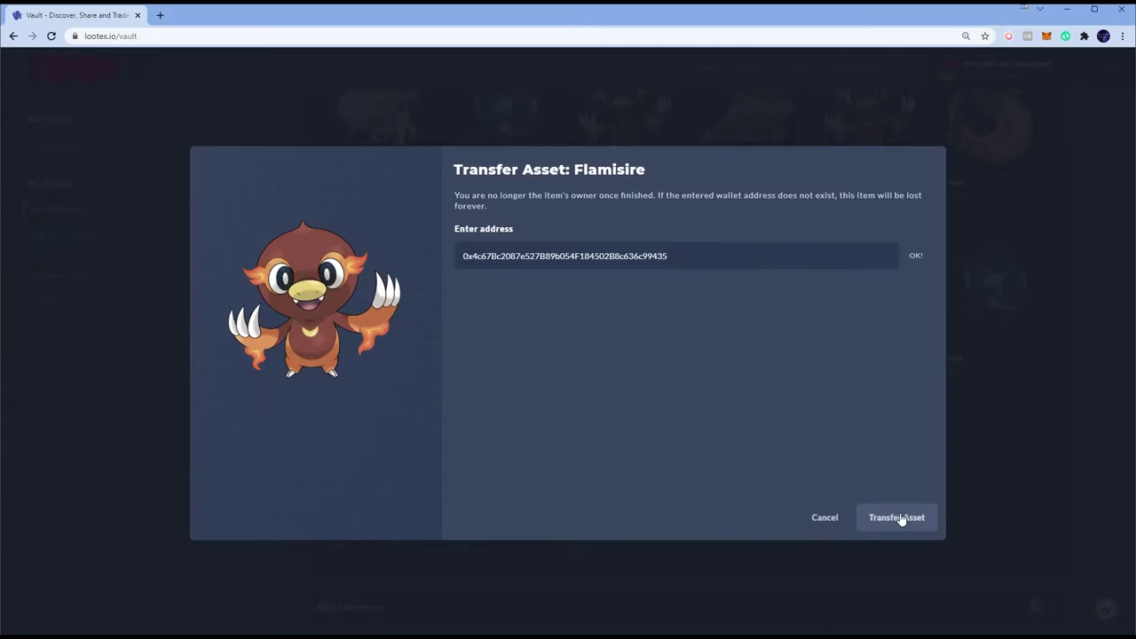
Step: Submit the Flamisire transfer and confirm it in MetaMask, leaving Safe Transfer From pending
click(898, 518)
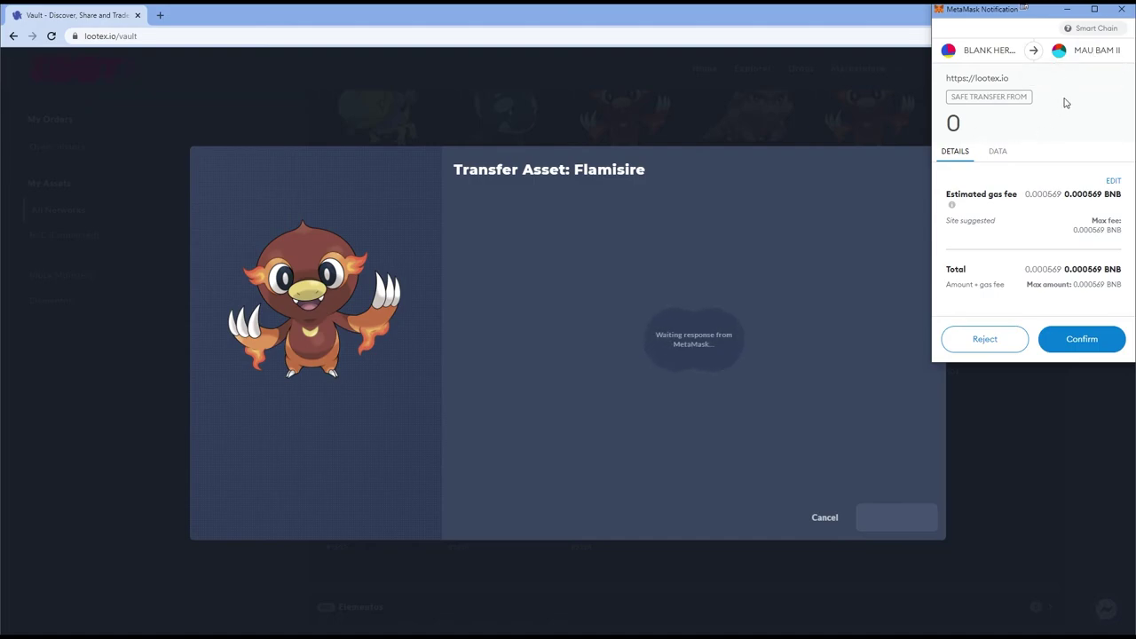
click(1081, 339)
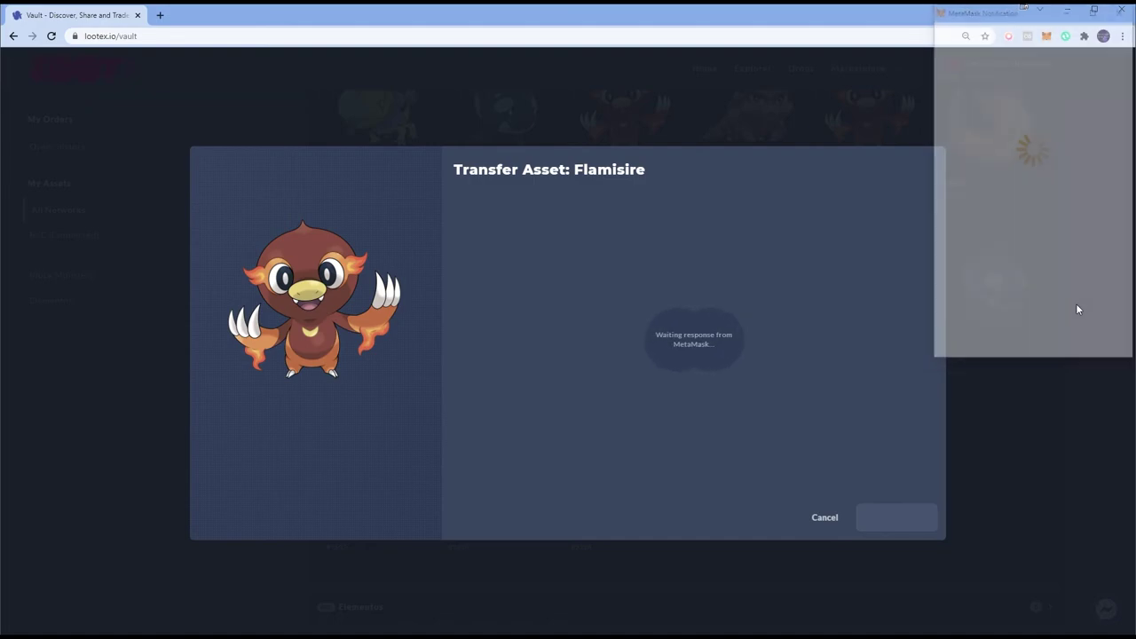
click(1046, 36)
key(alt+Tab)
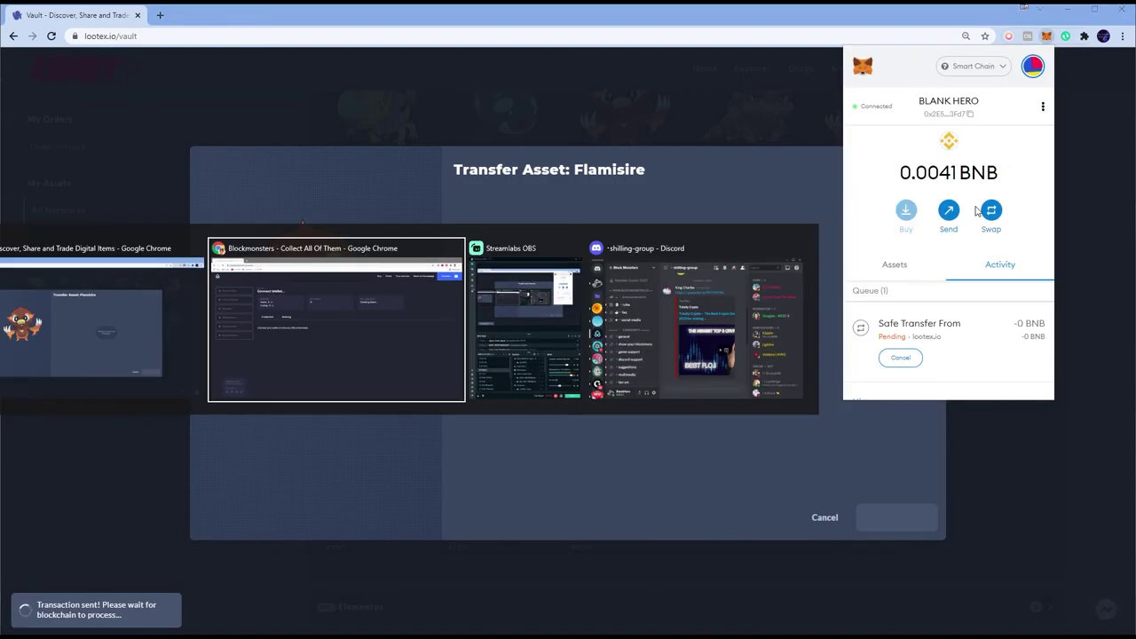
key(alt+Tab)
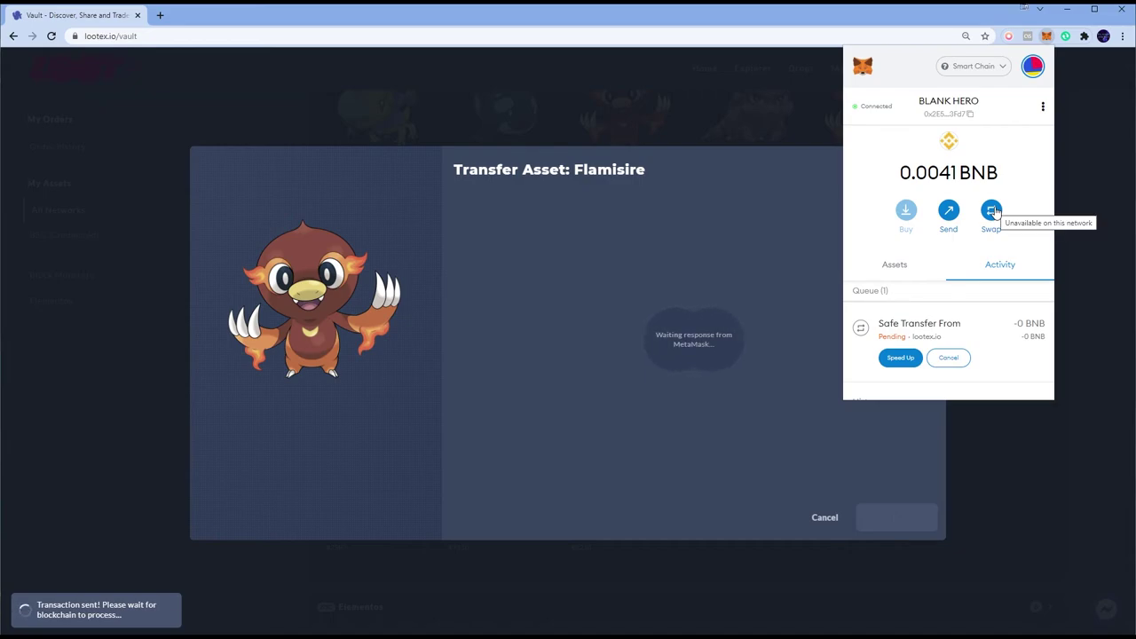
Step: Connect the second MetaMask wallet to the dashboard, showing Flamisire #526, then dismiss Lootex's notice
key(alt+Tab)
click(1073, 93)
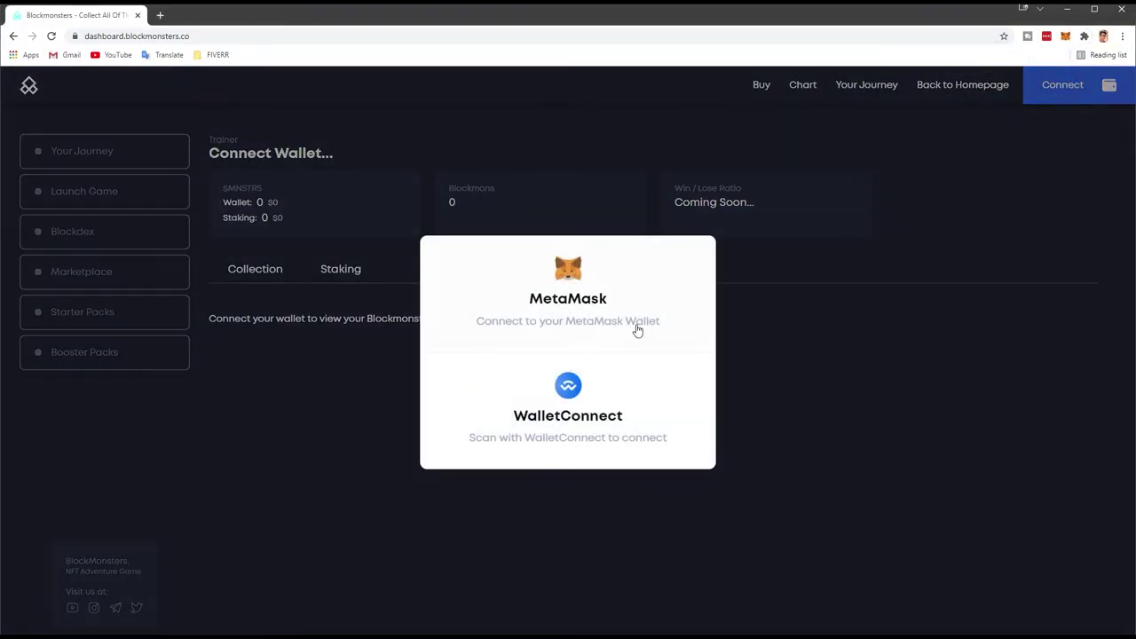
click(587, 295)
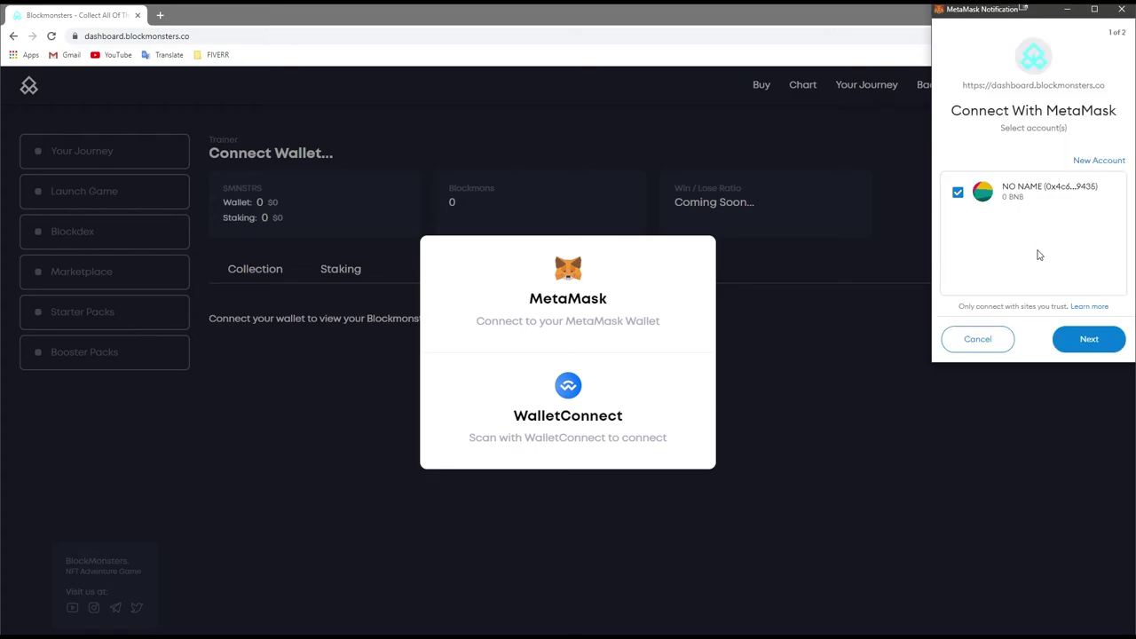
click(1090, 340)
click(1094, 344)
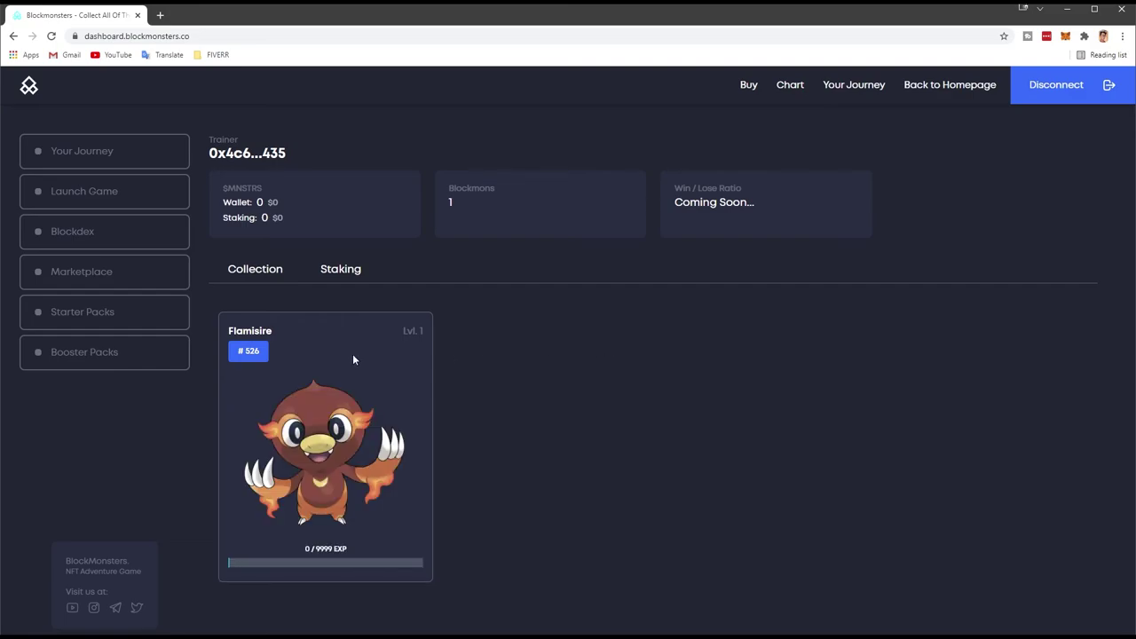
key(alt+Tab)
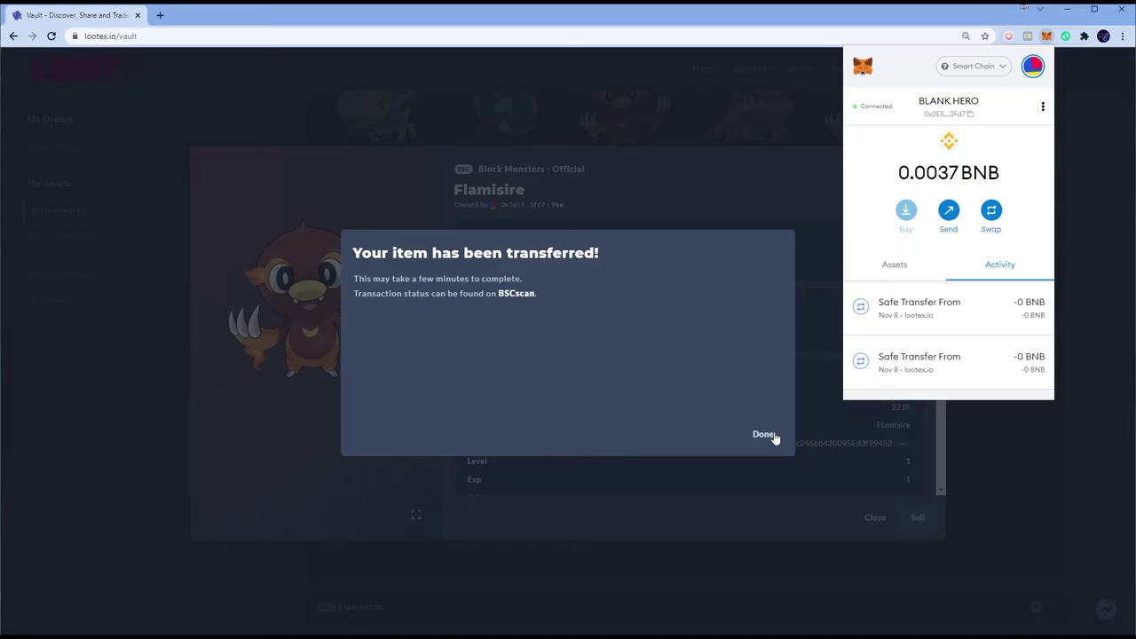
click(769, 436)
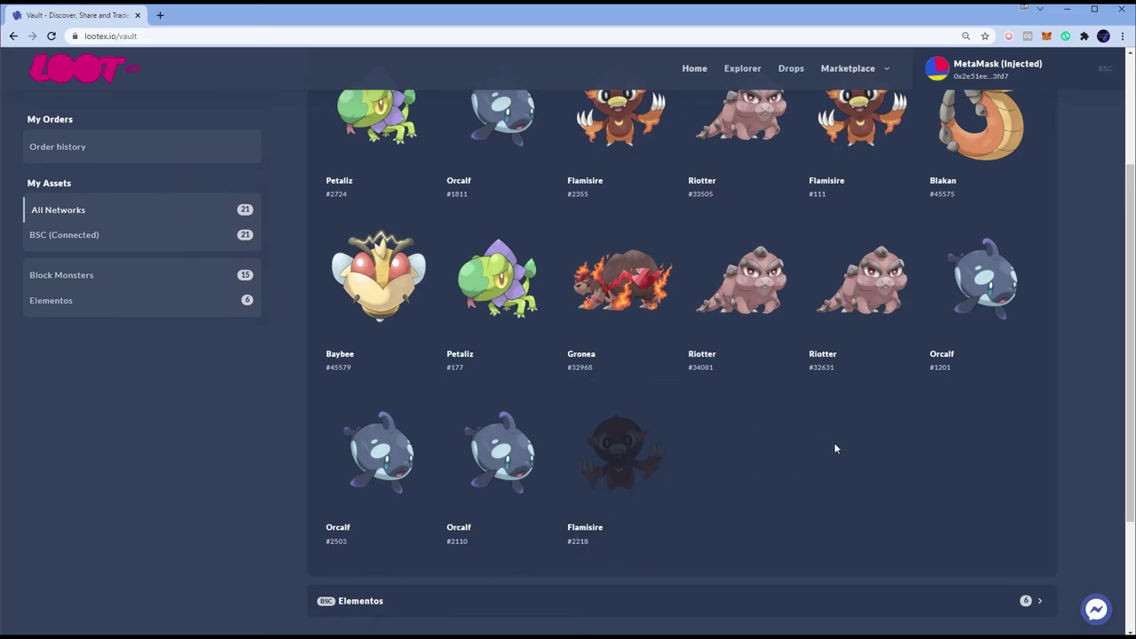
Step: Open Orcalf #2110 in the vault and start a Transfer
click(501, 452)
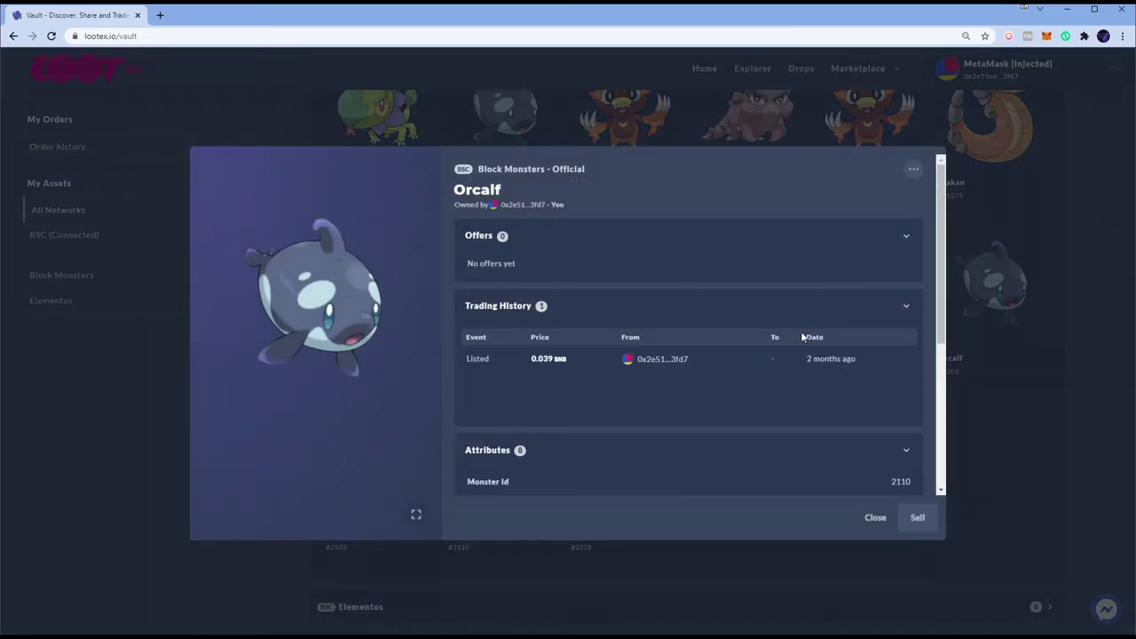
click(913, 170)
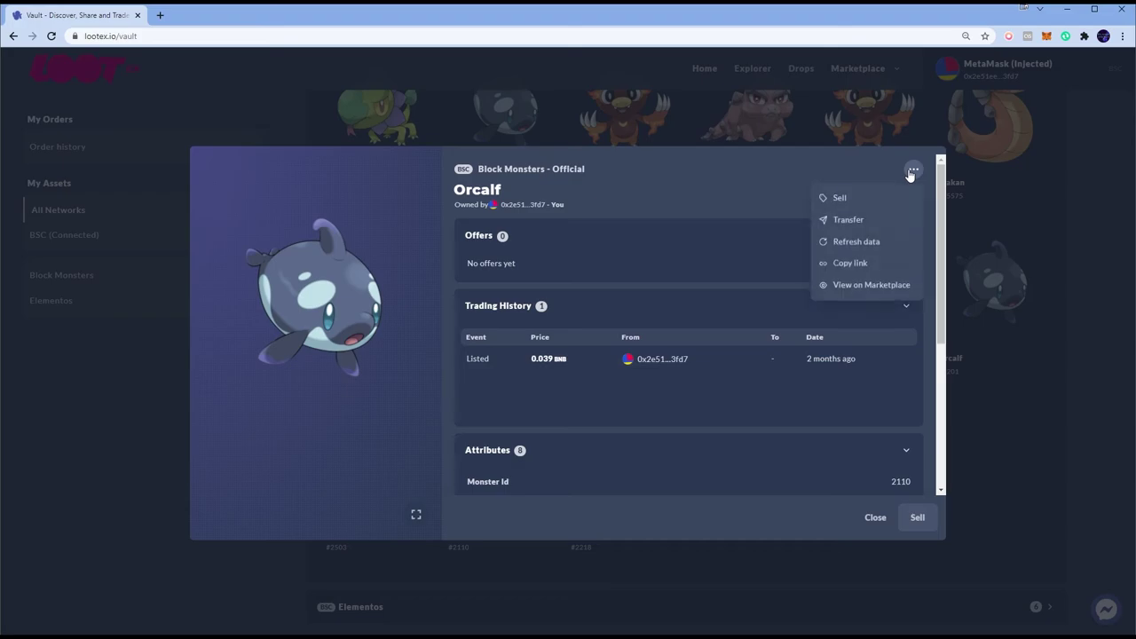
click(847, 221)
Step: Take the second wallet's address from MetaMask and paste it as the Orcalf recipient
key(alt+Tab)
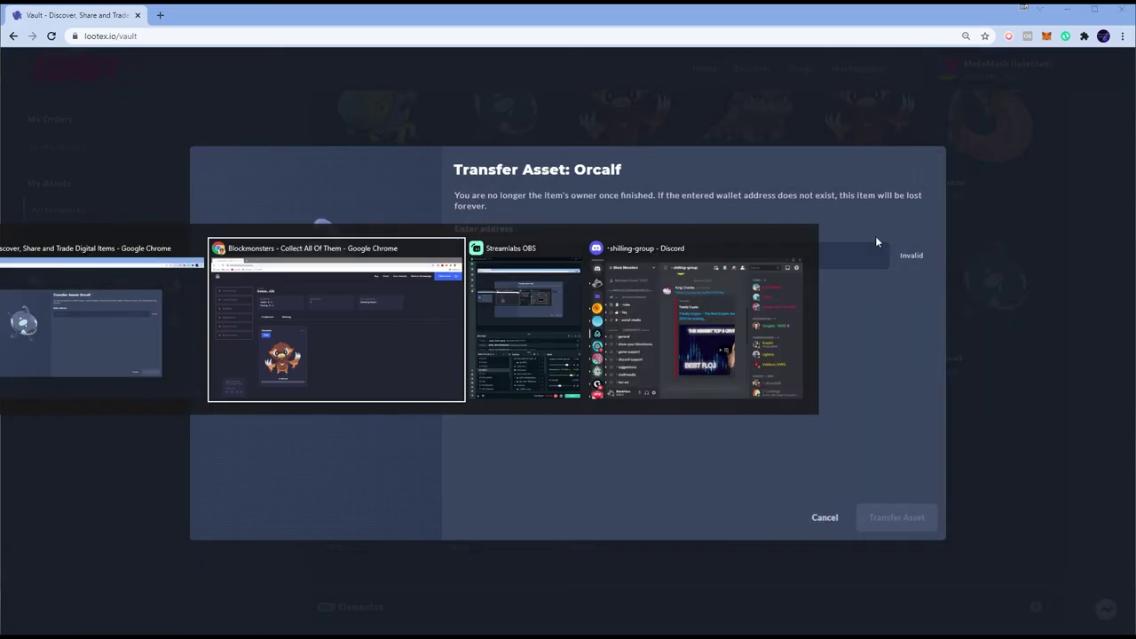
click(1065, 36)
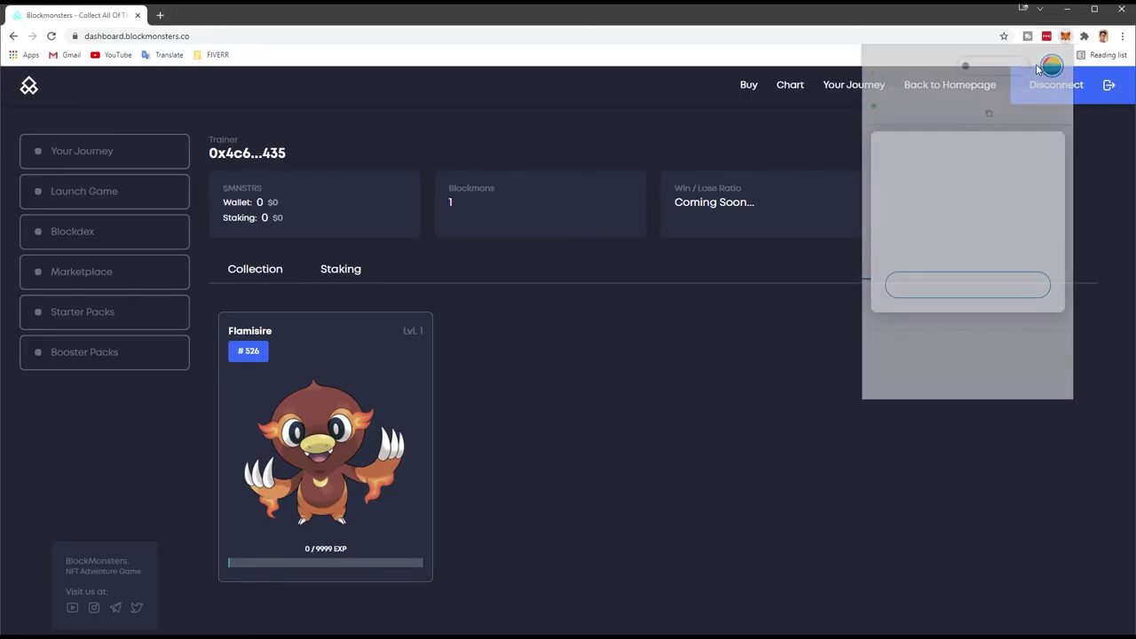
click(1046, 154)
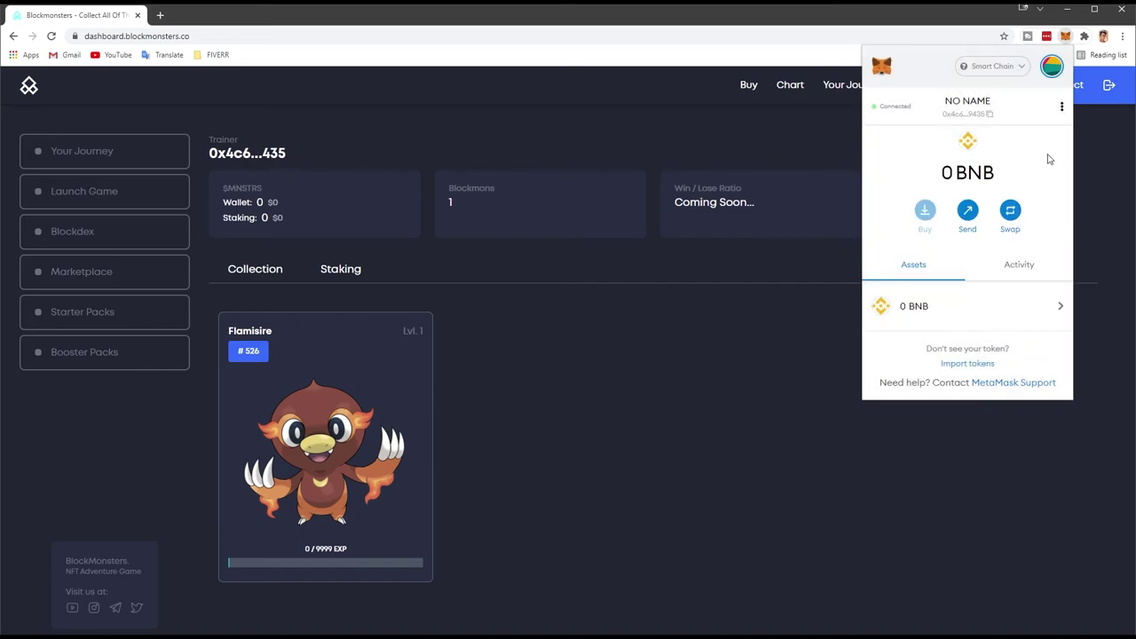
key(alt+Tab)
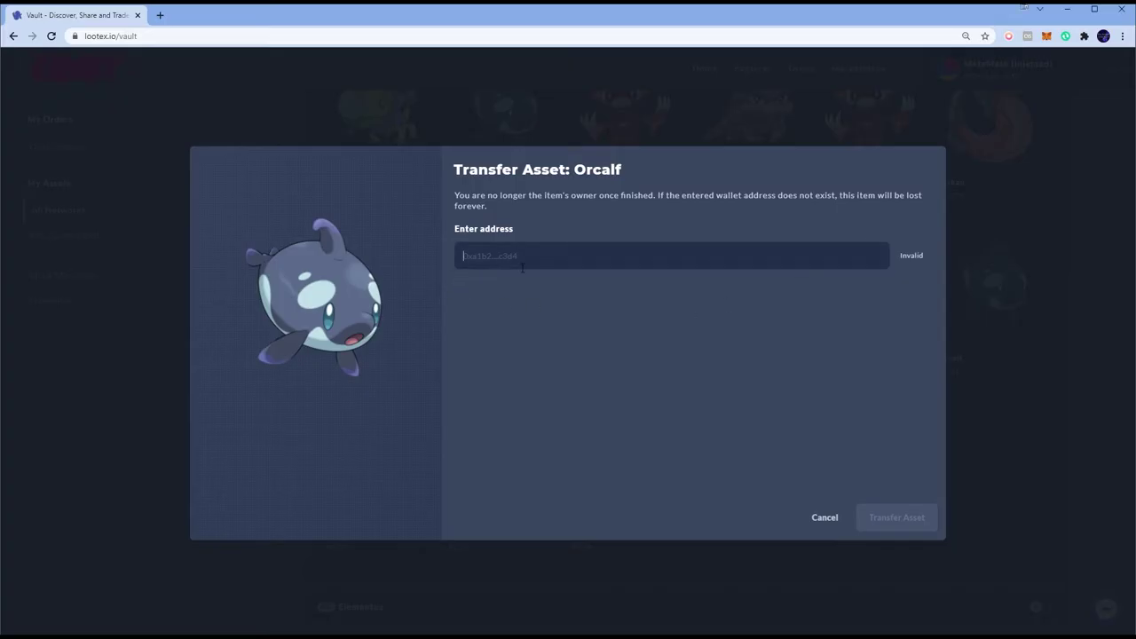
text(0x4c67Bc2087e527B89b054F184502B8c636c99435)
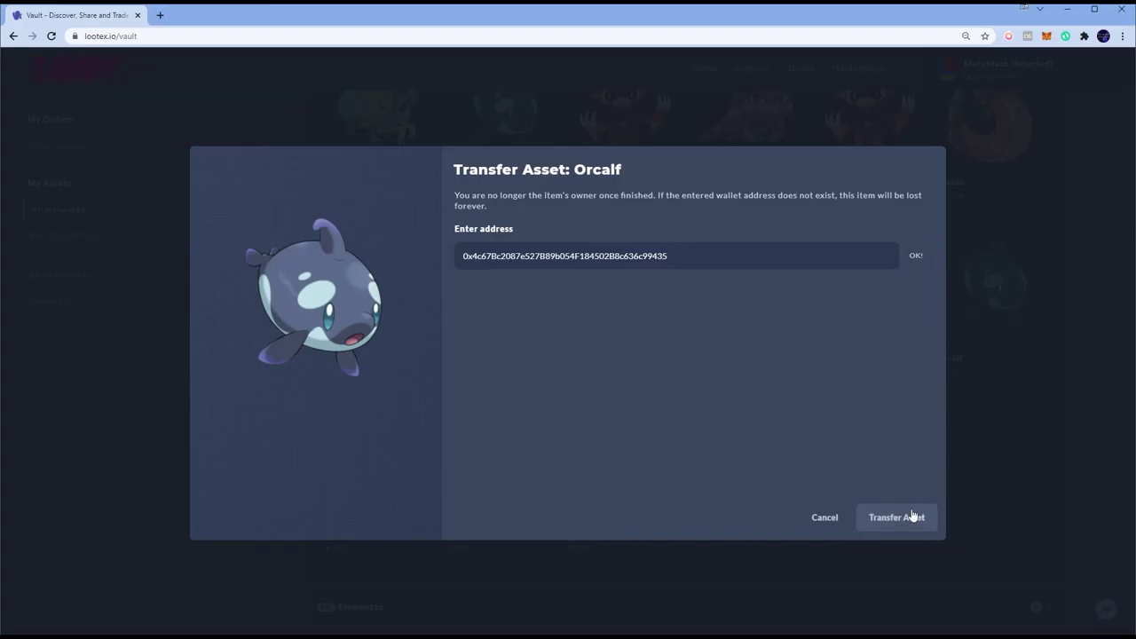
Step: Submit and confirm the Orcalf transfer, then view the receiving dashboard with 2 Blockmons
click(900, 518)
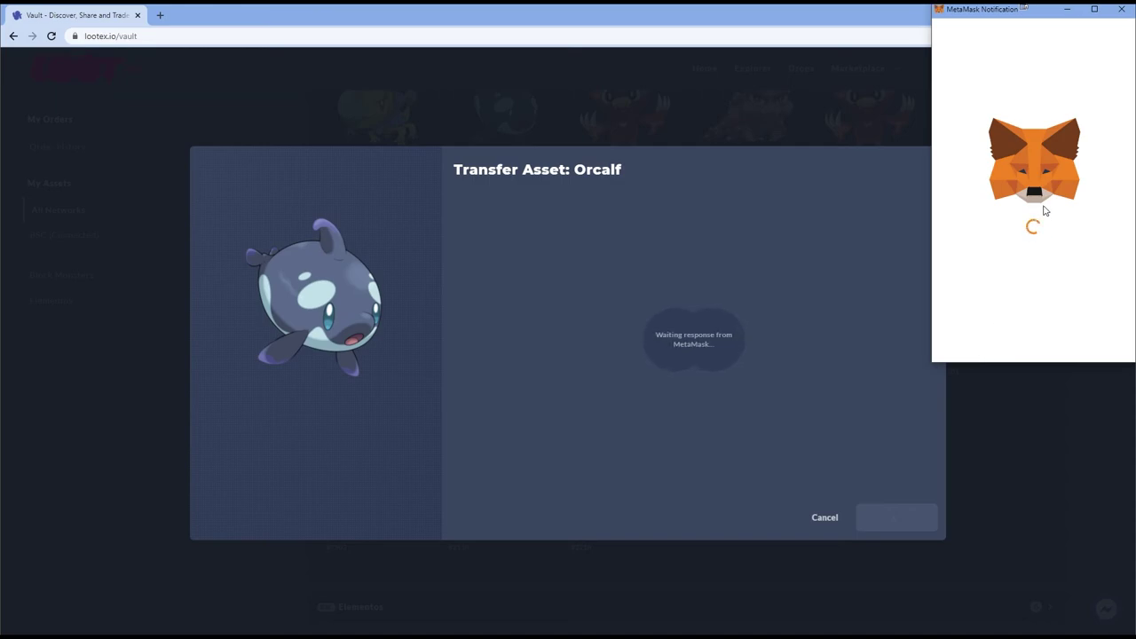
click(1084, 345)
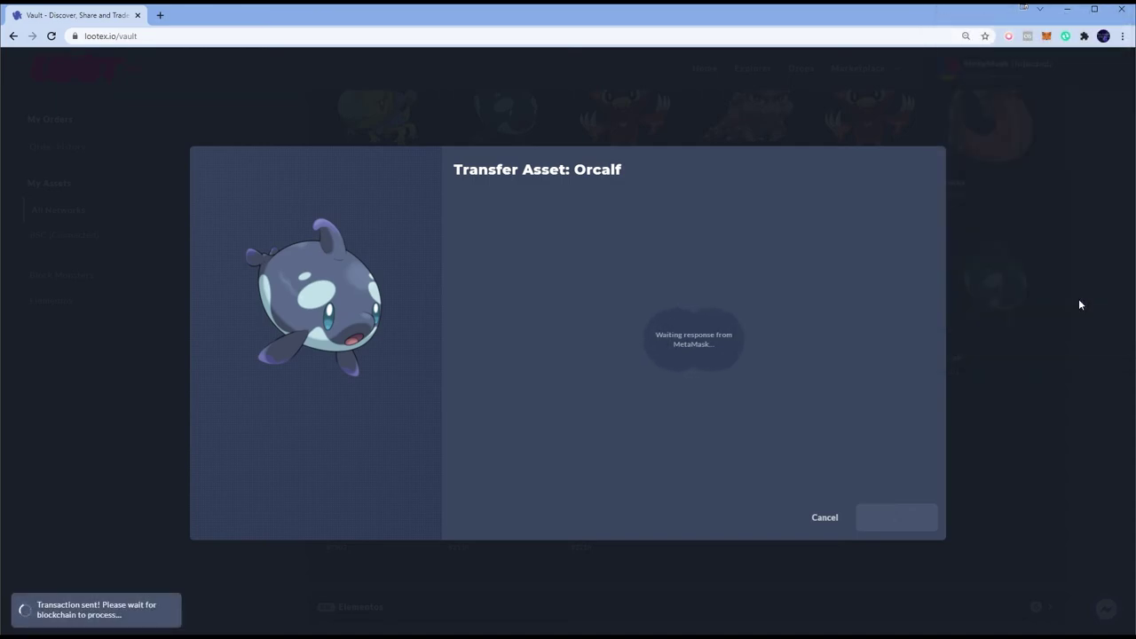
click(1045, 36)
key(alt+Tab)
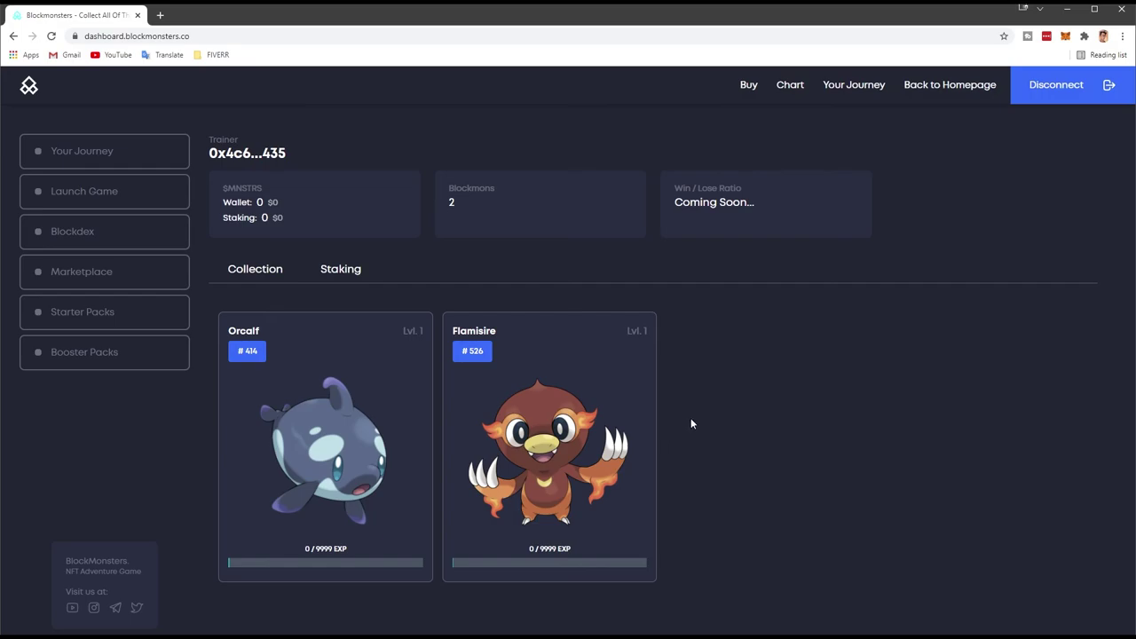
Step: Close MetaMask, dismiss the Orcalf success message, and close its details to see the vault
key(alt+Tab)
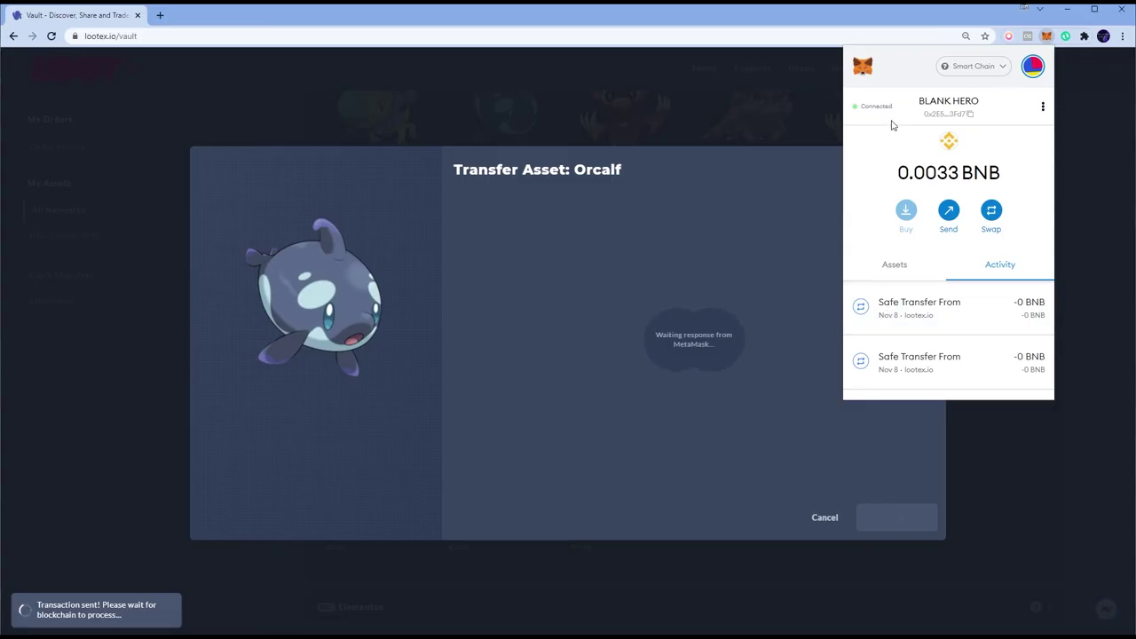
click(846, 388)
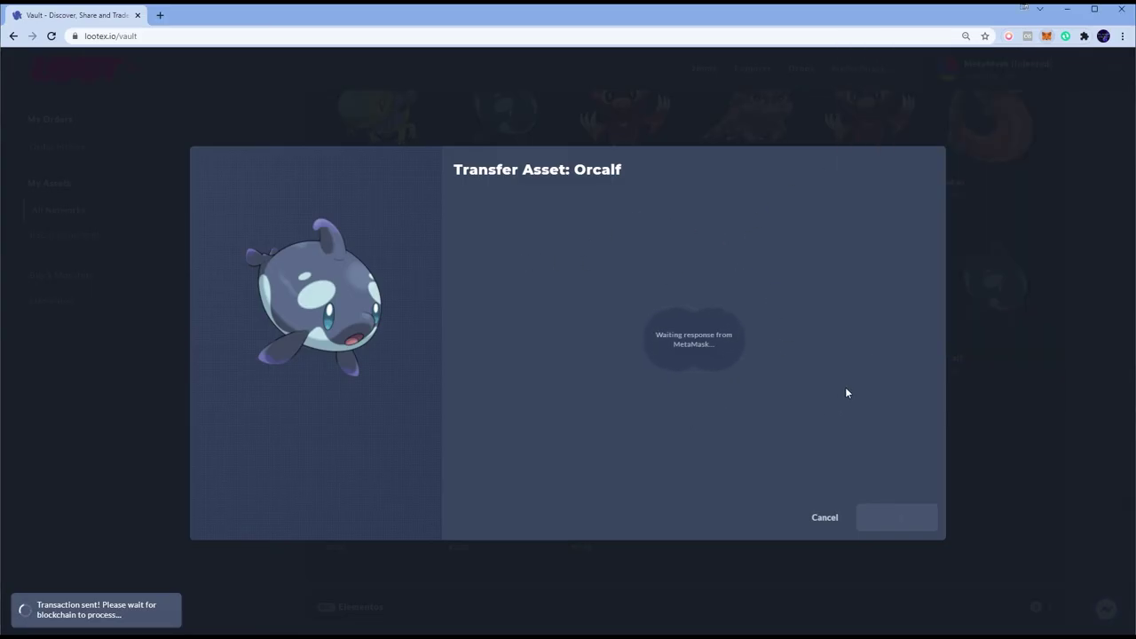
click(762, 435)
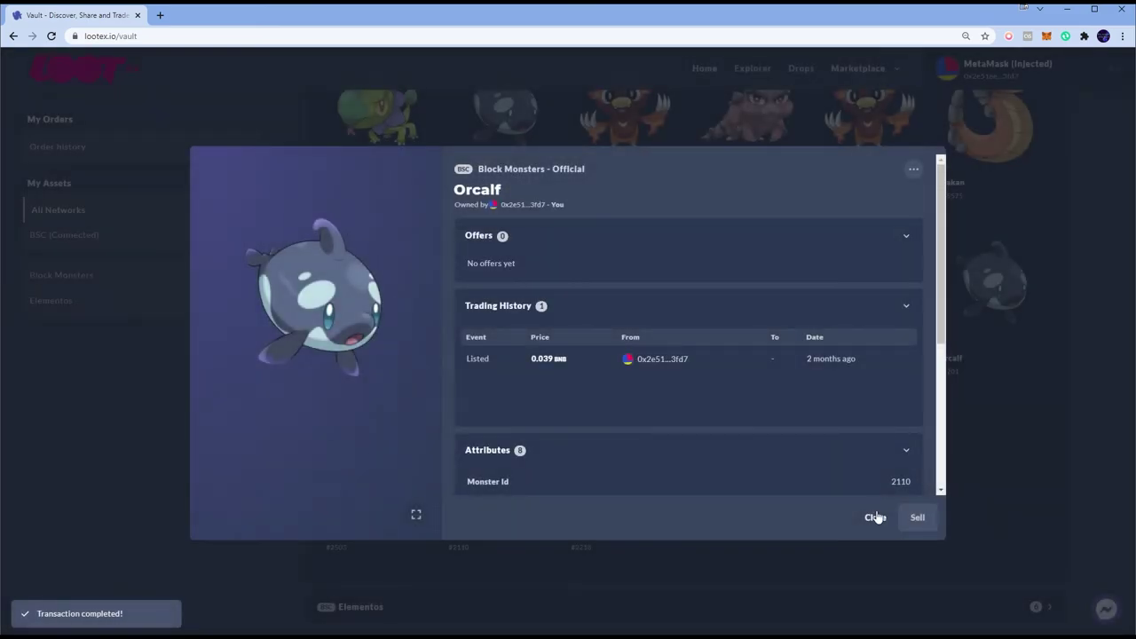
click(915, 171)
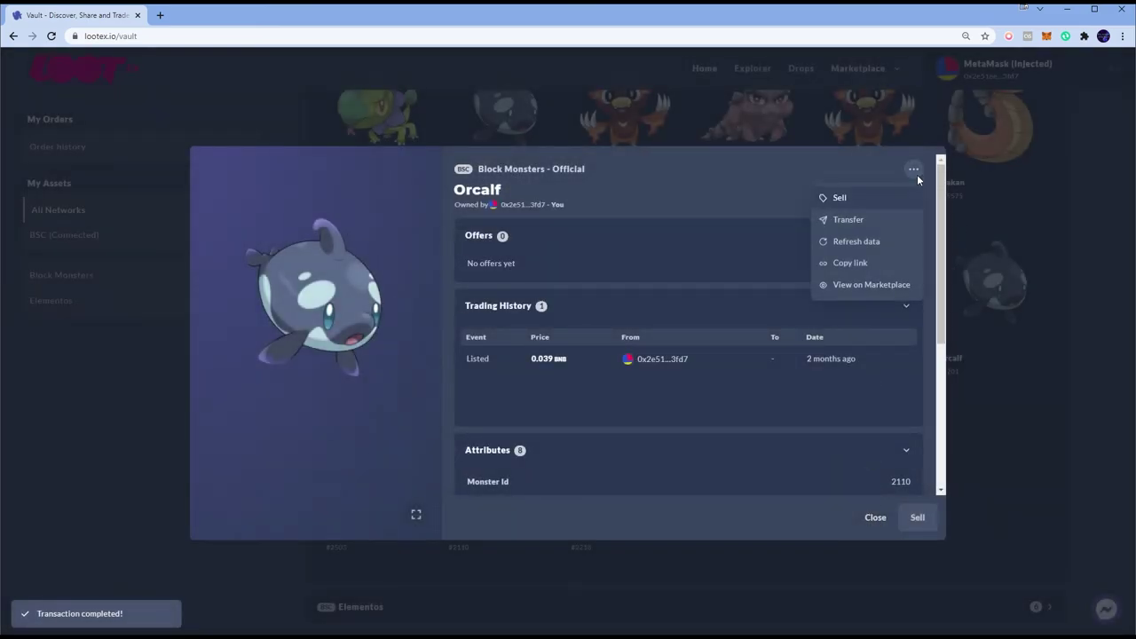
click(735, 189)
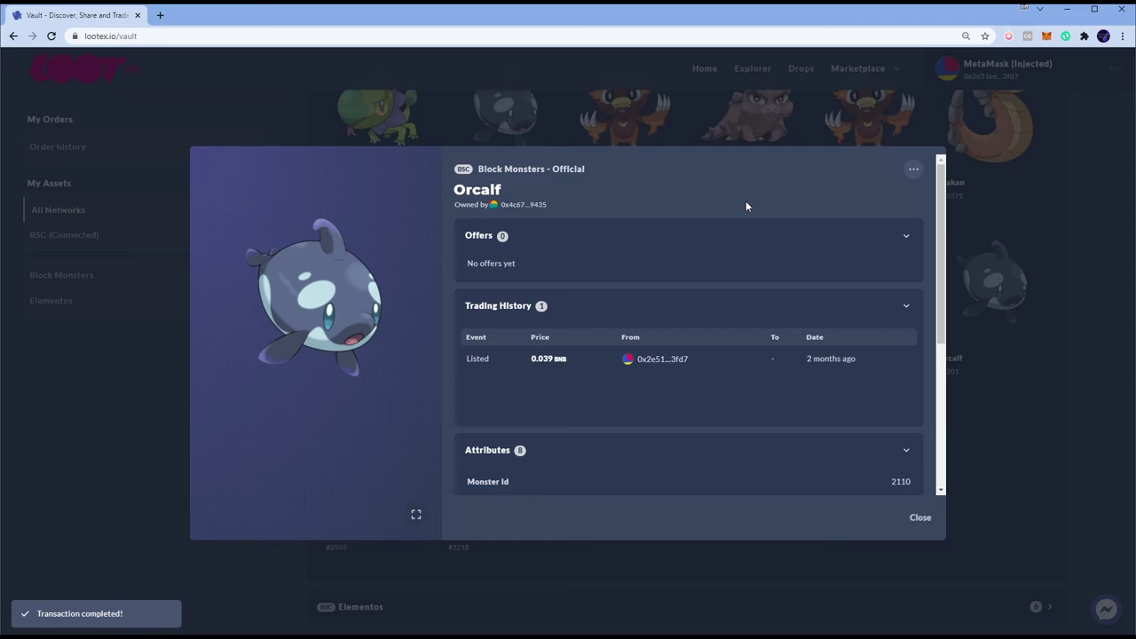
click(920, 519)
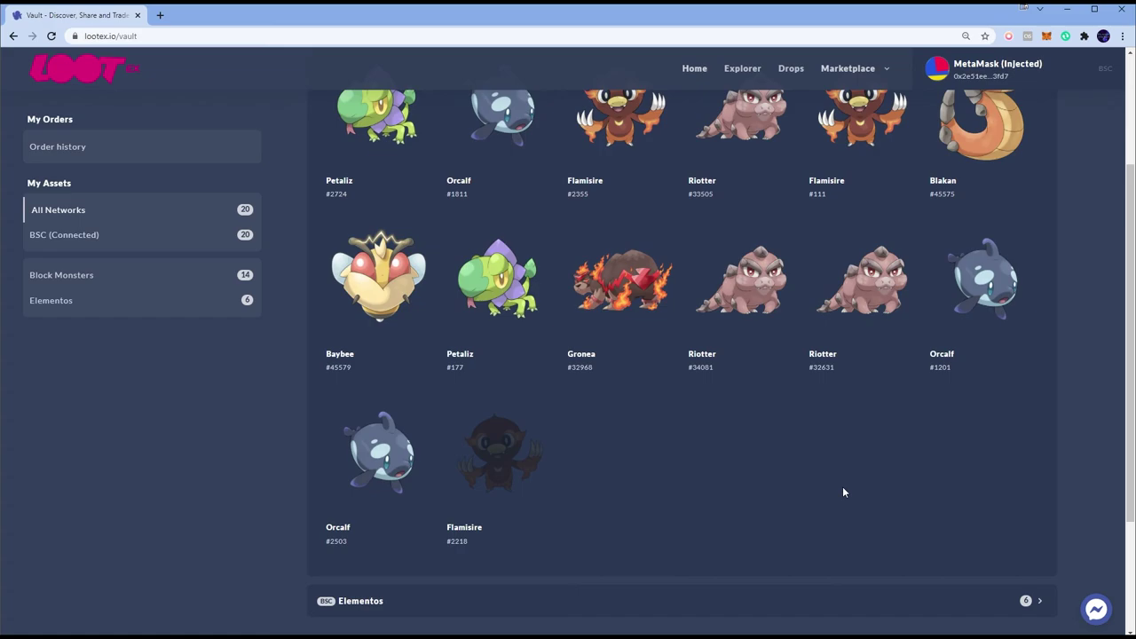
scroll(787, 371, up, 2)
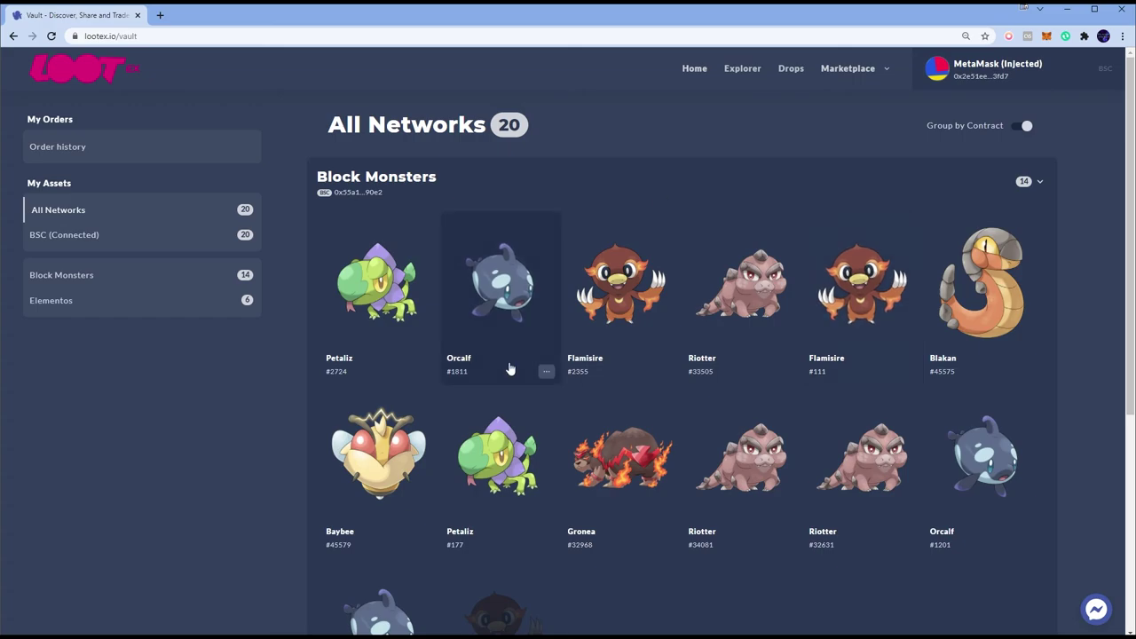
Step: Reload Lootex and reconnect MetaMask to the vault, listing 21 assets
key(F5)
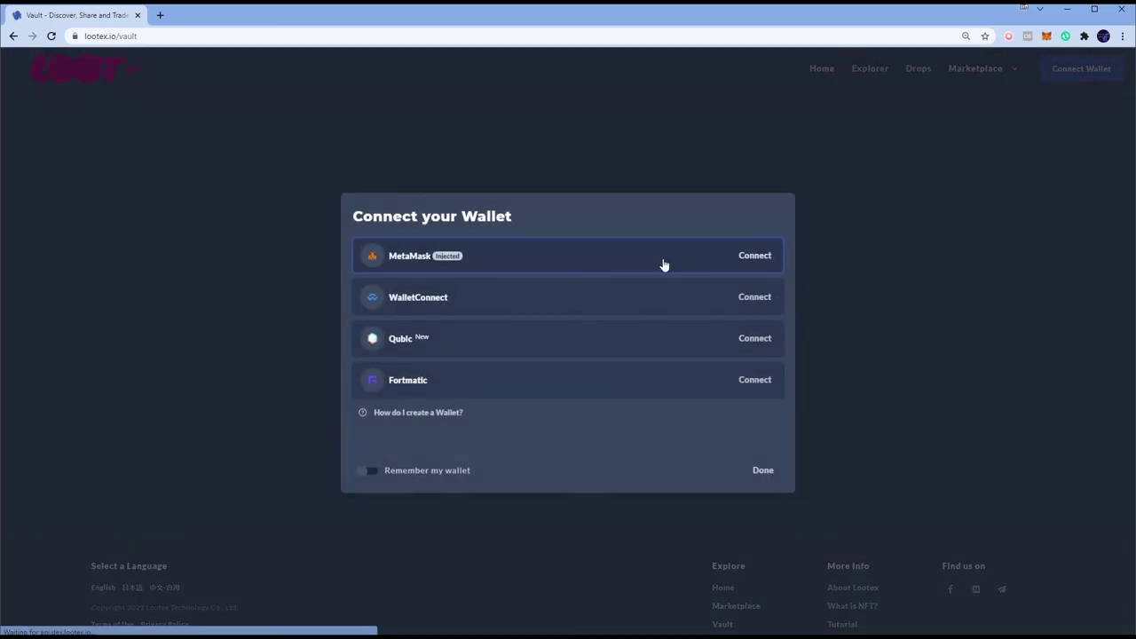
click(664, 263)
click(1024, 103)
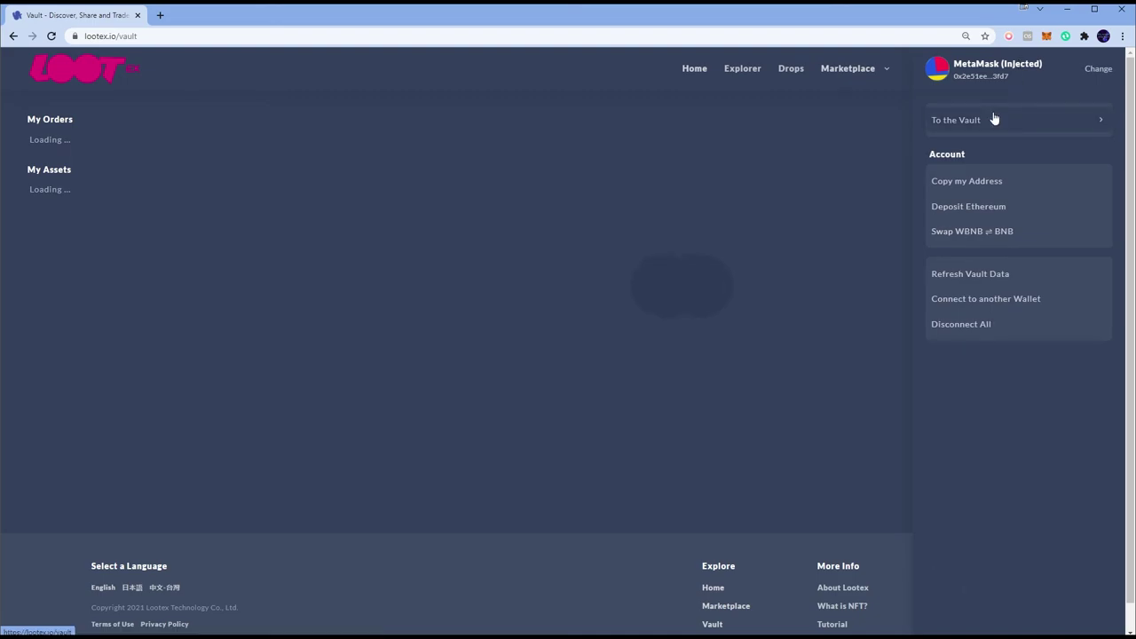
scroll(855, 210, down, 2)
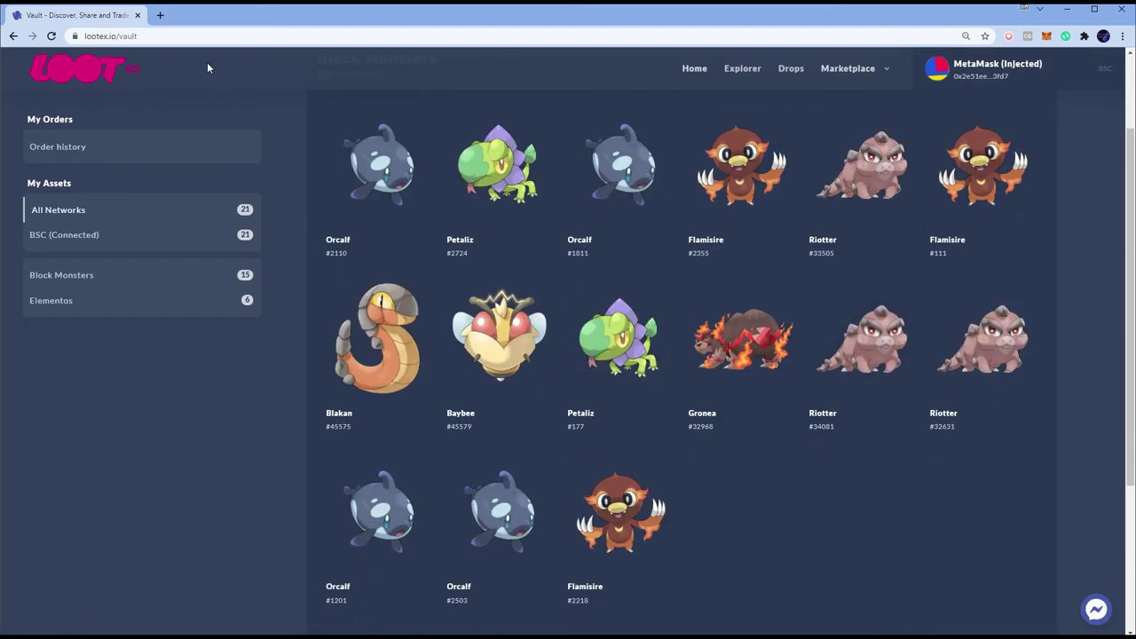
Step: Load dashboard.blockmonsters.co in a new tab, showing 9 Blockmons and 658.722 staked
key(ctrl+t)
text(dashboard.blockmonsters.co)
key(Return)
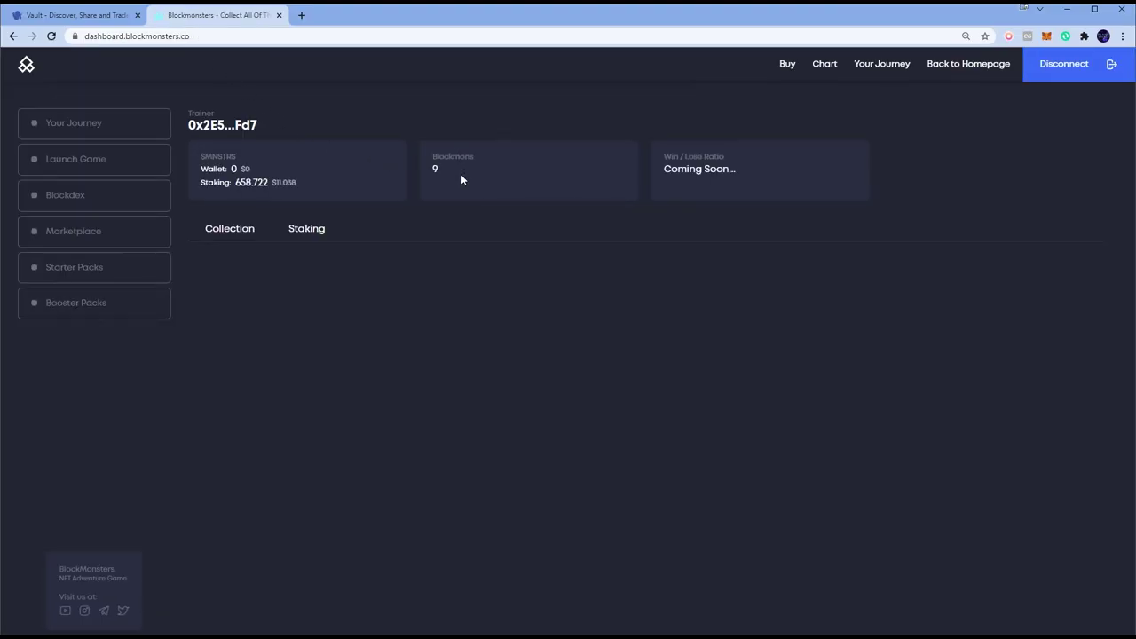
scroll(424, 232, down, 2)
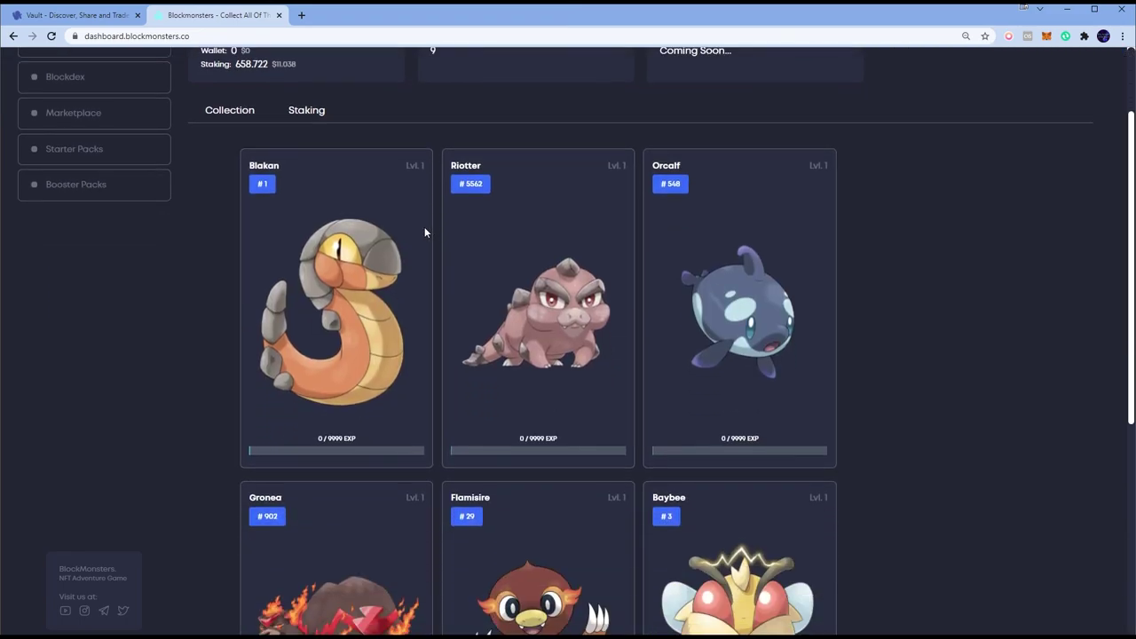
scroll(424, 232, up, 2)
click(305, 233)
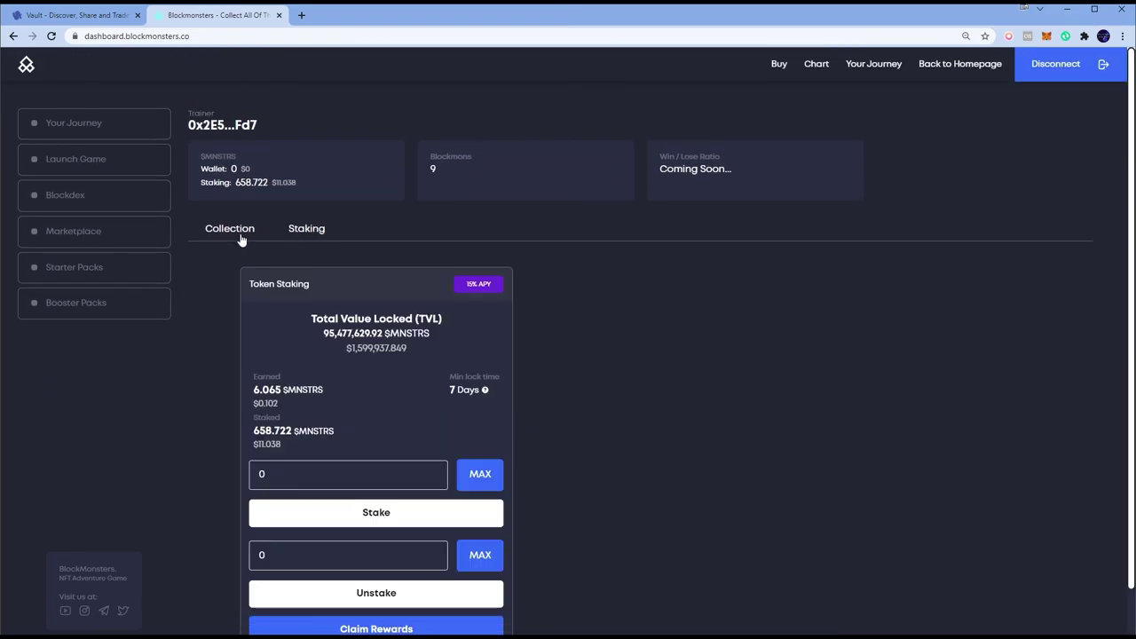
click(240, 238)
scroll(386, 262, down, 5)
scroll(386, 263, up, 5)
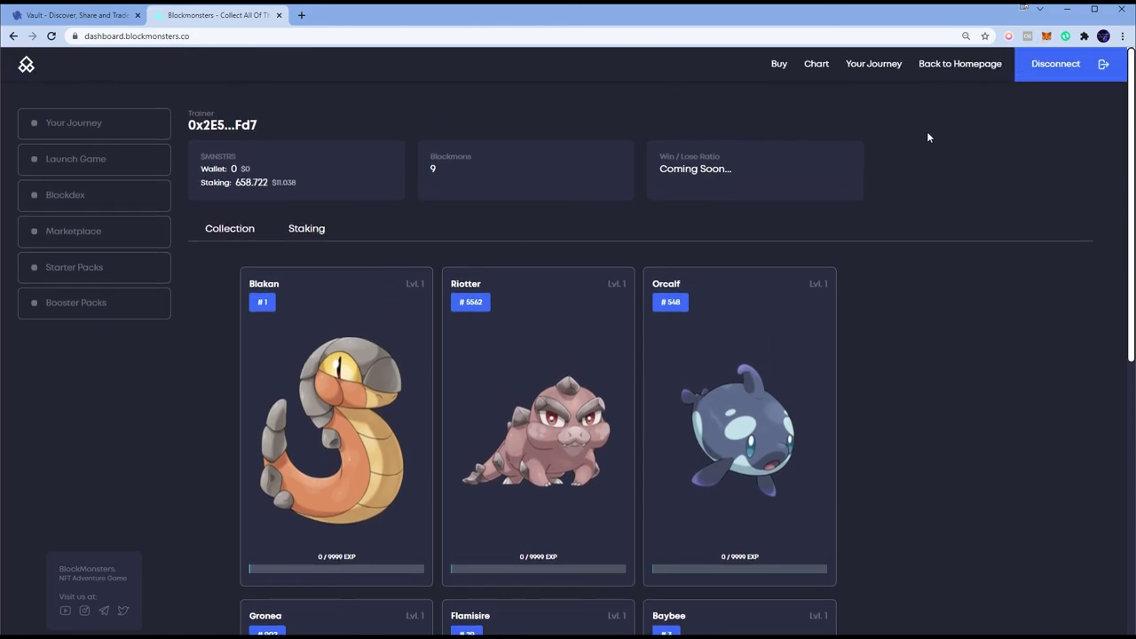
scroll(920, 162, down, 1)
scroll(920, 162, up, 1)
click(1046, 37)
click(897, 265)
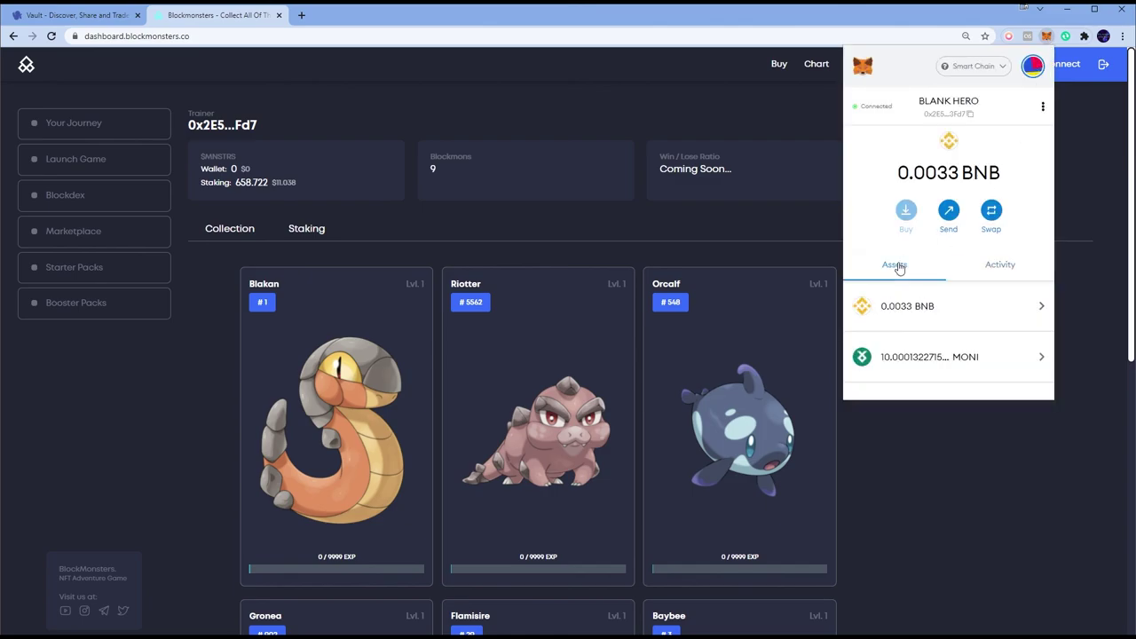
click(906, 310)
click(947, 220)
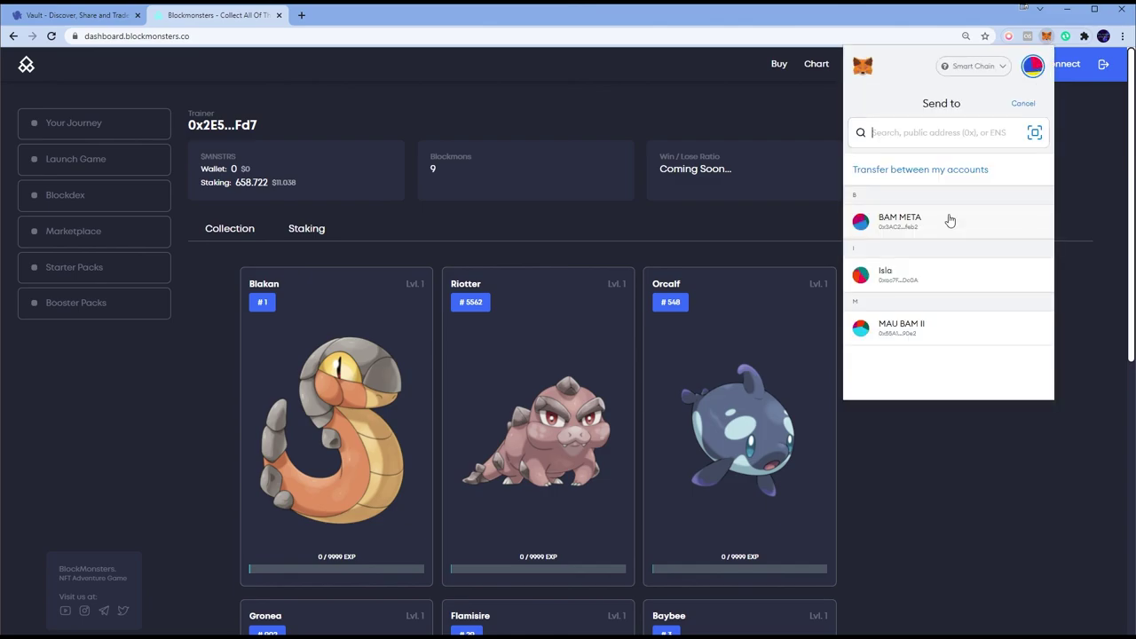
click(890, 226)
click(869, 237)
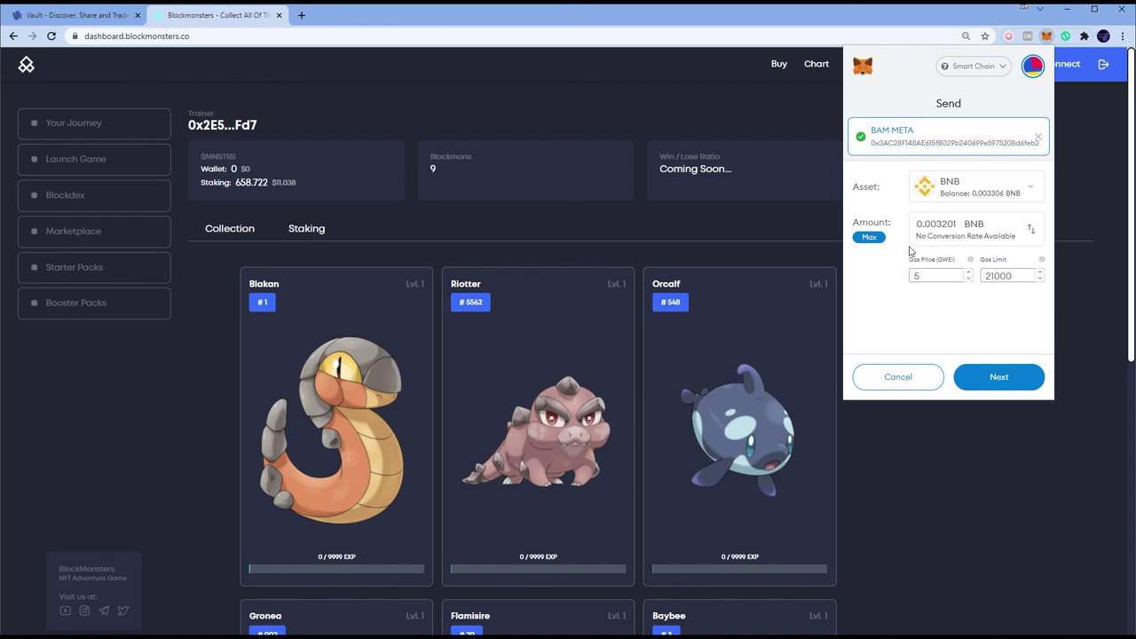
click(896, 377)
click(950, 492)
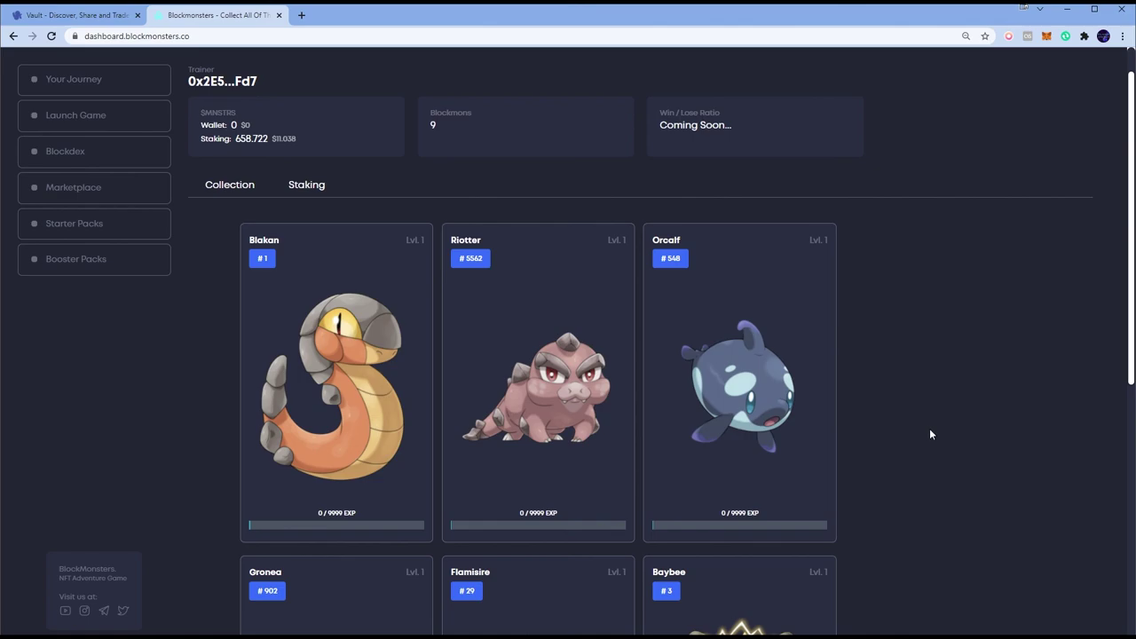
scroll(929, 427, up, 1)
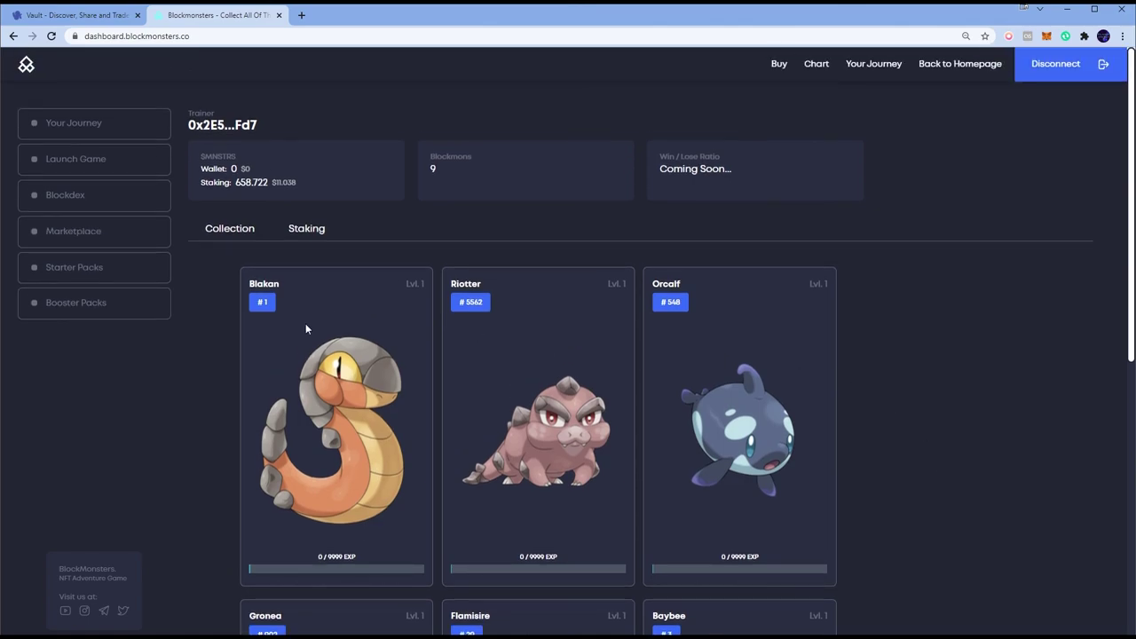
click(300, 238)
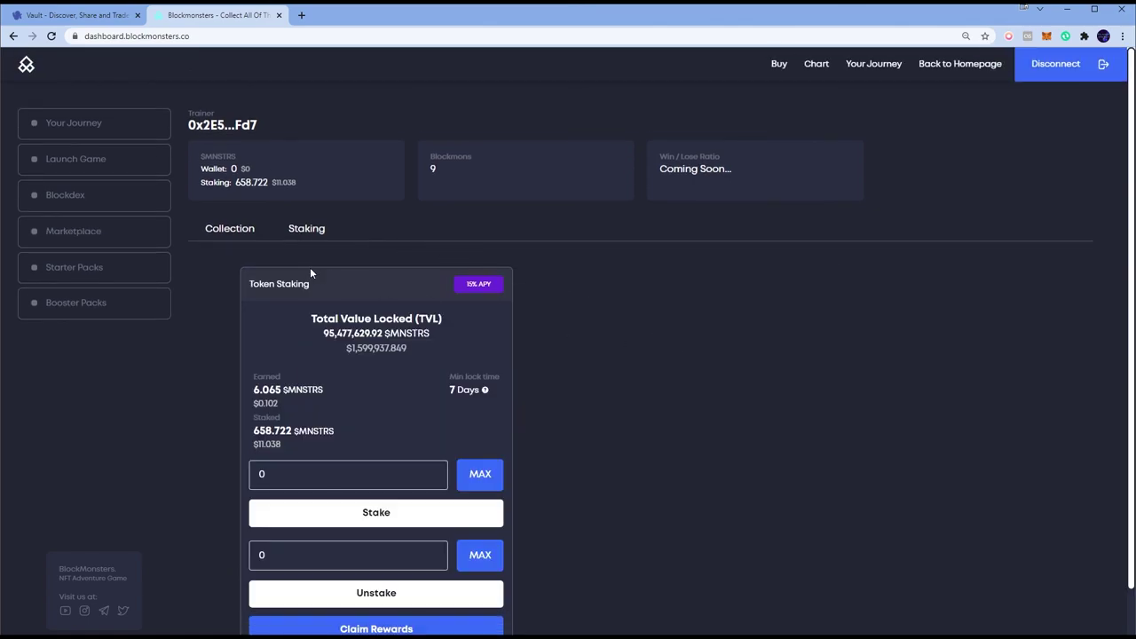
click(249, 236)
scroll(705, 393, down, 3)
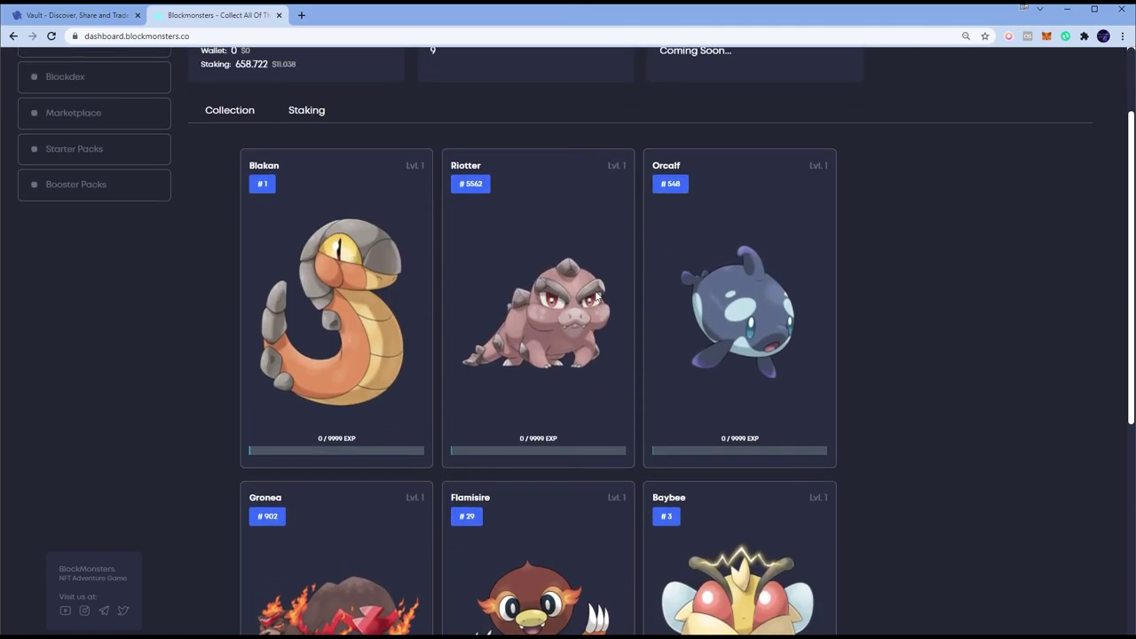
scroll(733, 270, down, 2)
scroll(733, 269, down, 2)
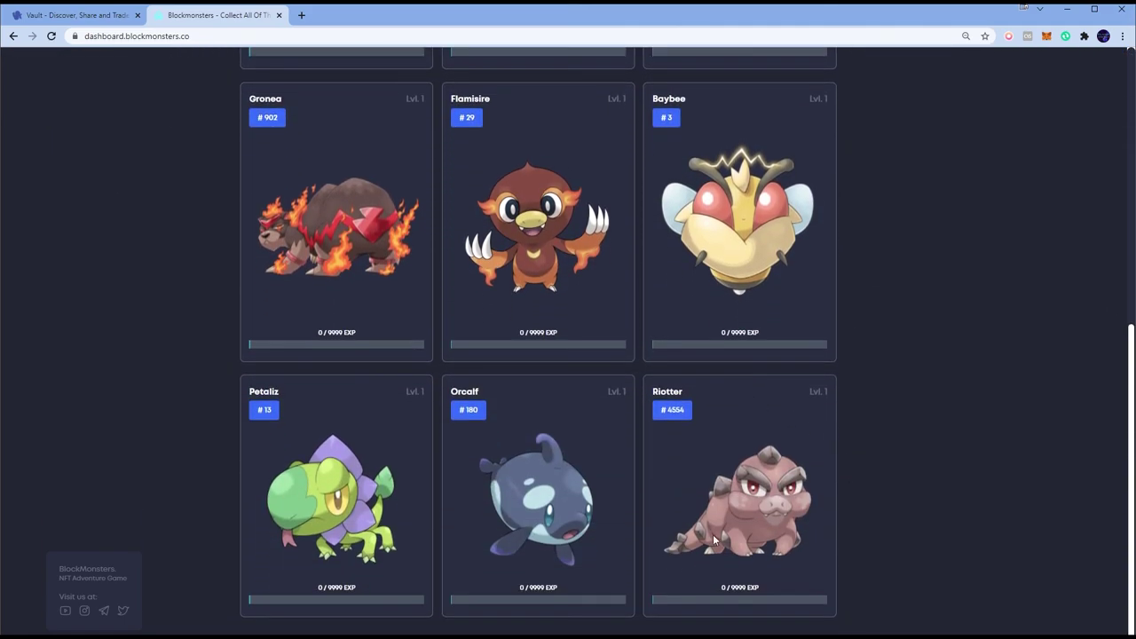
scroll(834, 386, up, 5)
key(alt+Tab)
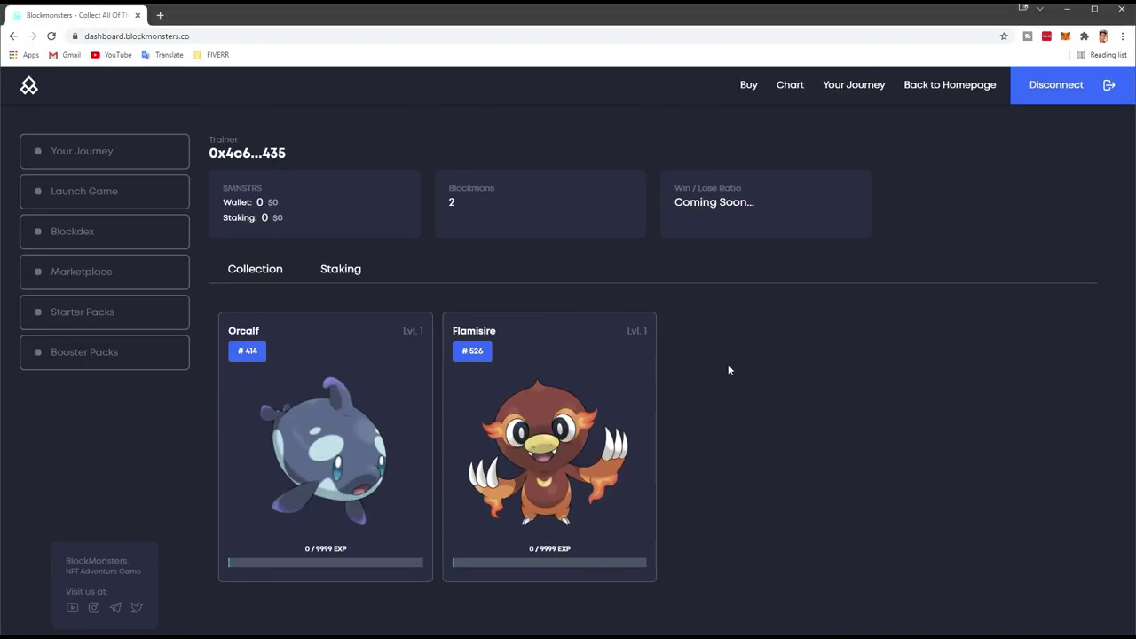
key(alt+Tab)
scroll(963, 386, down, 1)
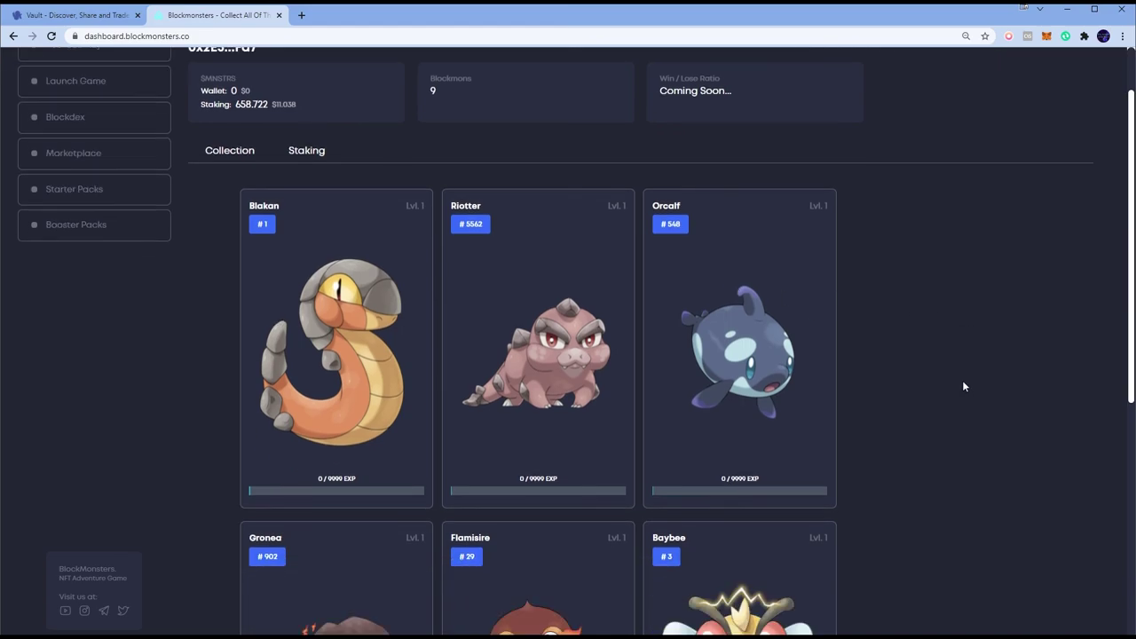
scroll(963, 386, down, 4)
scroll(964, 384, down, 1)
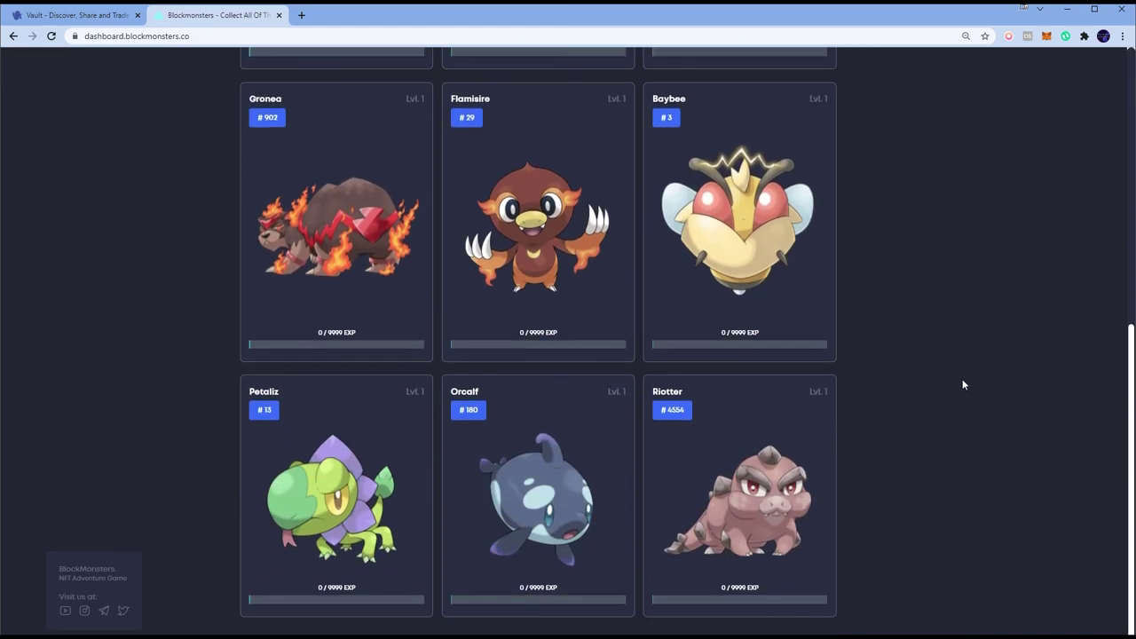